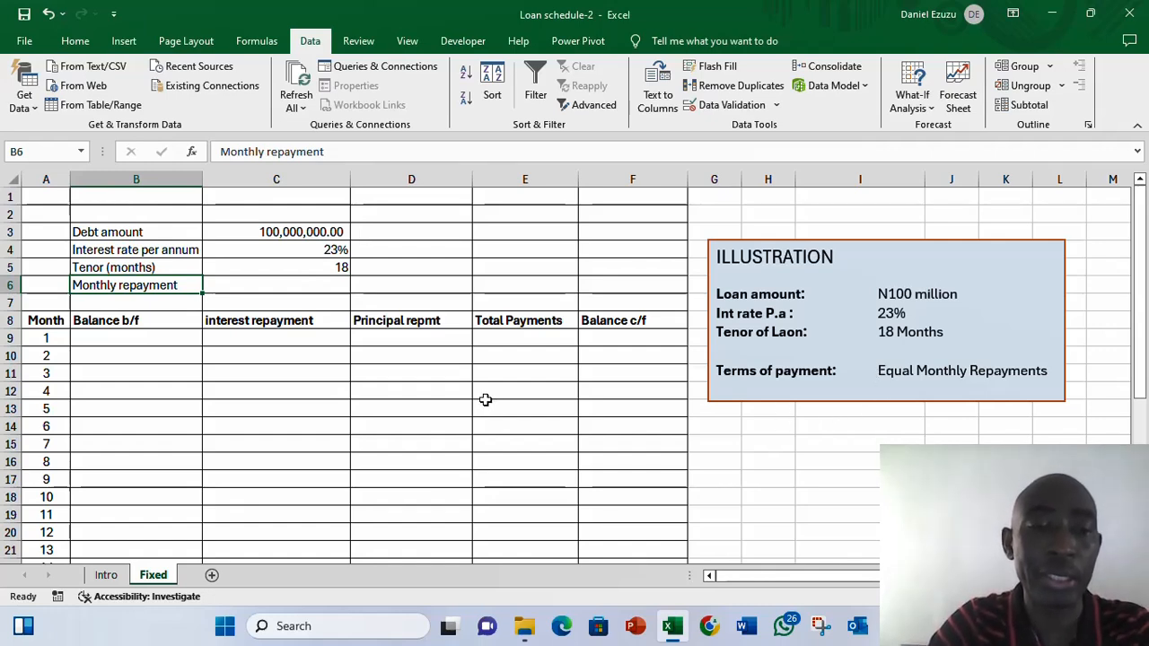
- Enter a PMT formula for the monthly repayment using rate C4/12, tenor C5 and the debt amount C3
{"action": "left_click", "coordinate": [278, 322]}
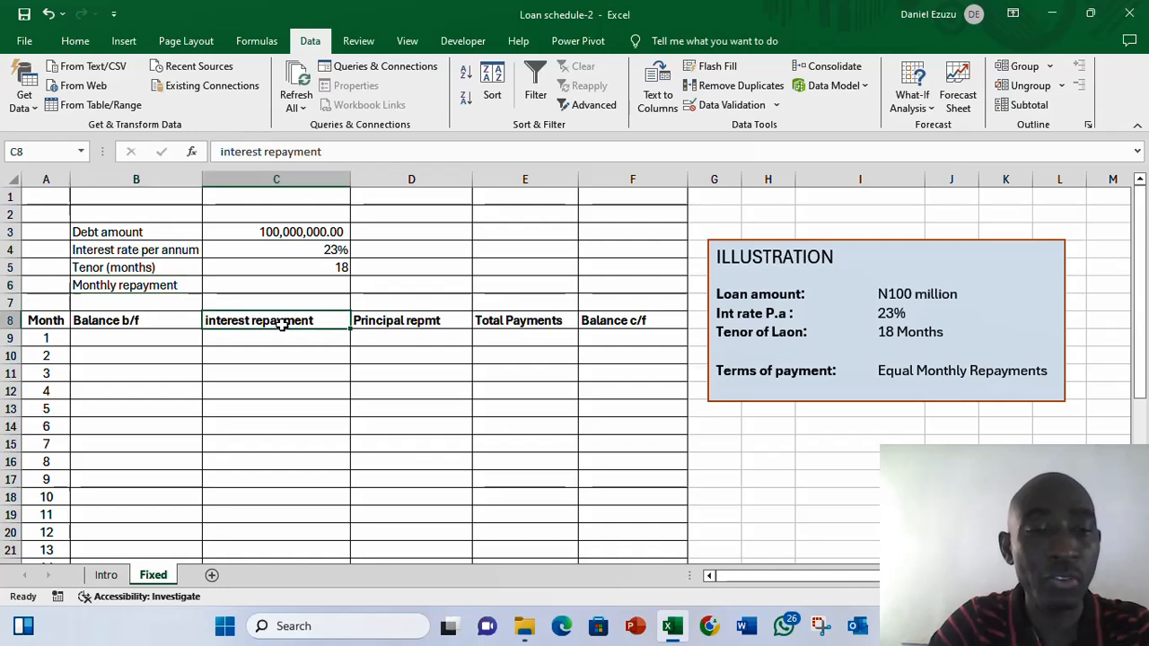
{"action": "left_click", "coordinate": [405, 326]}
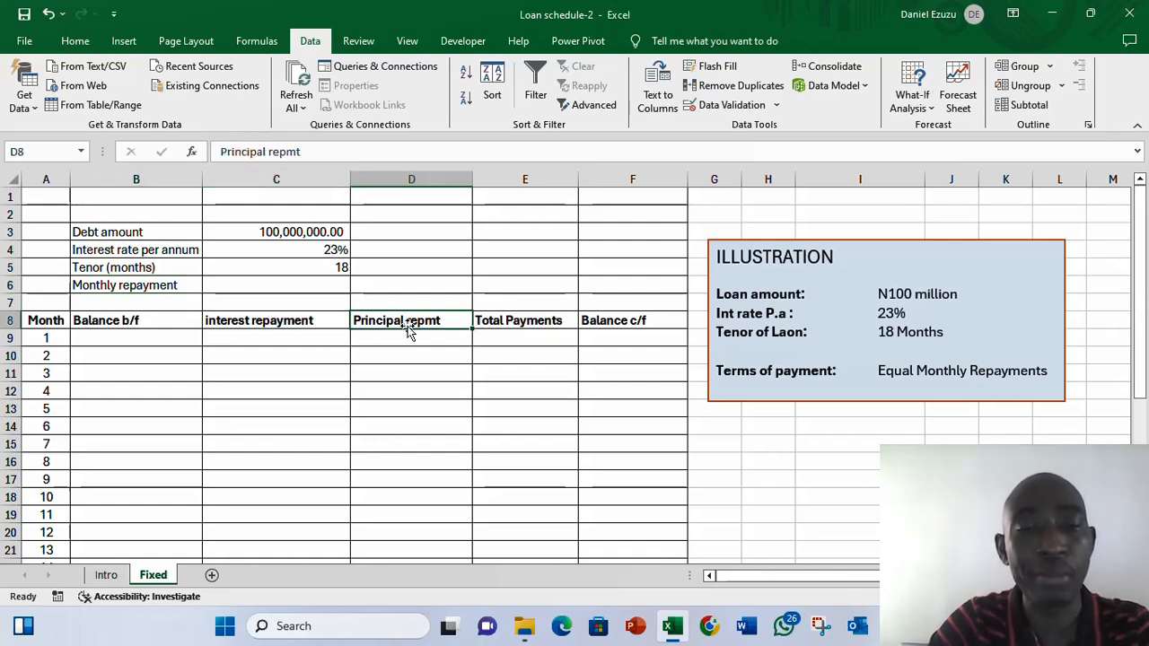
{"action": "left_click", "coordinate": [288, 287]}
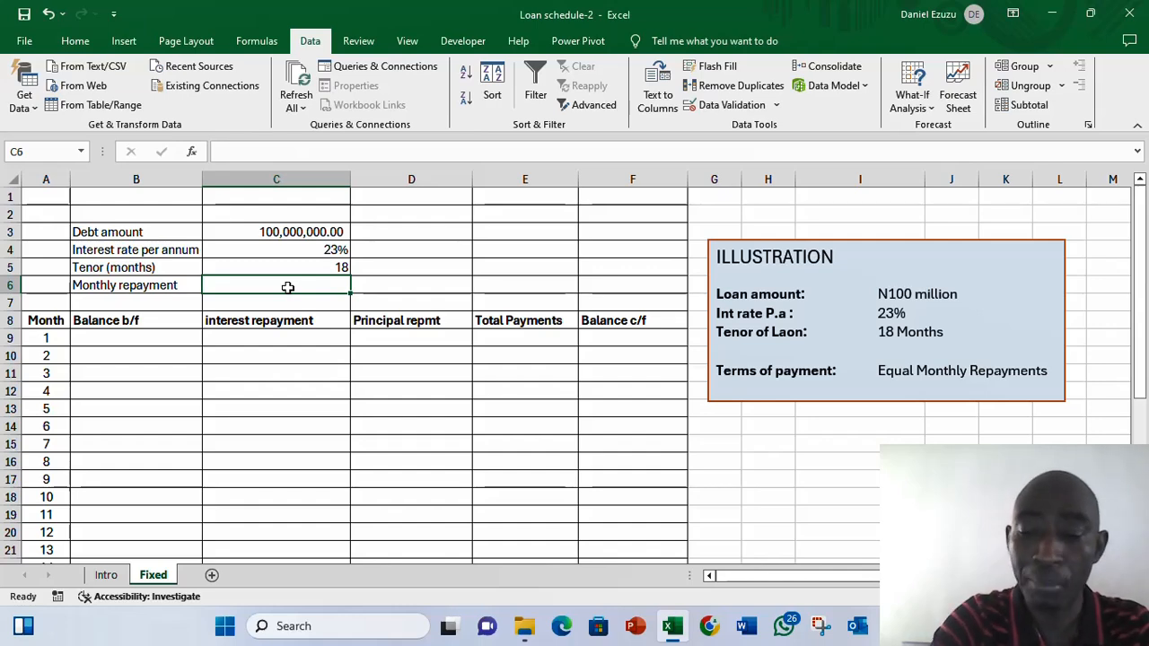
{"action": "type", "text": "=pmt"}
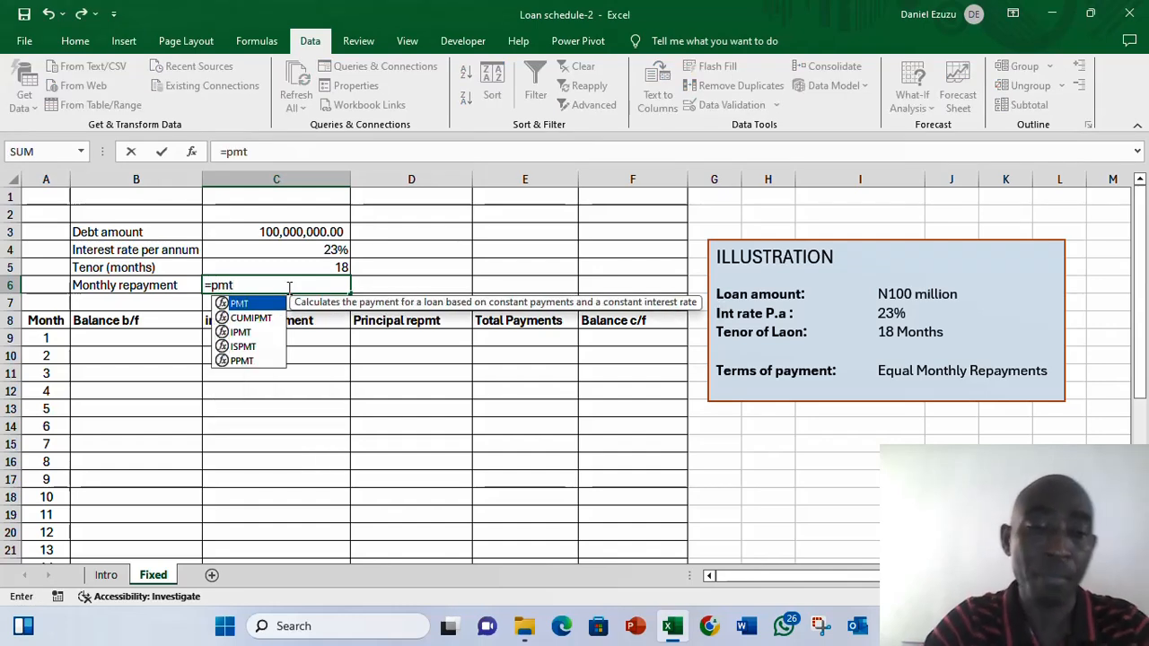
{"action": "key", "text": "Tab"}
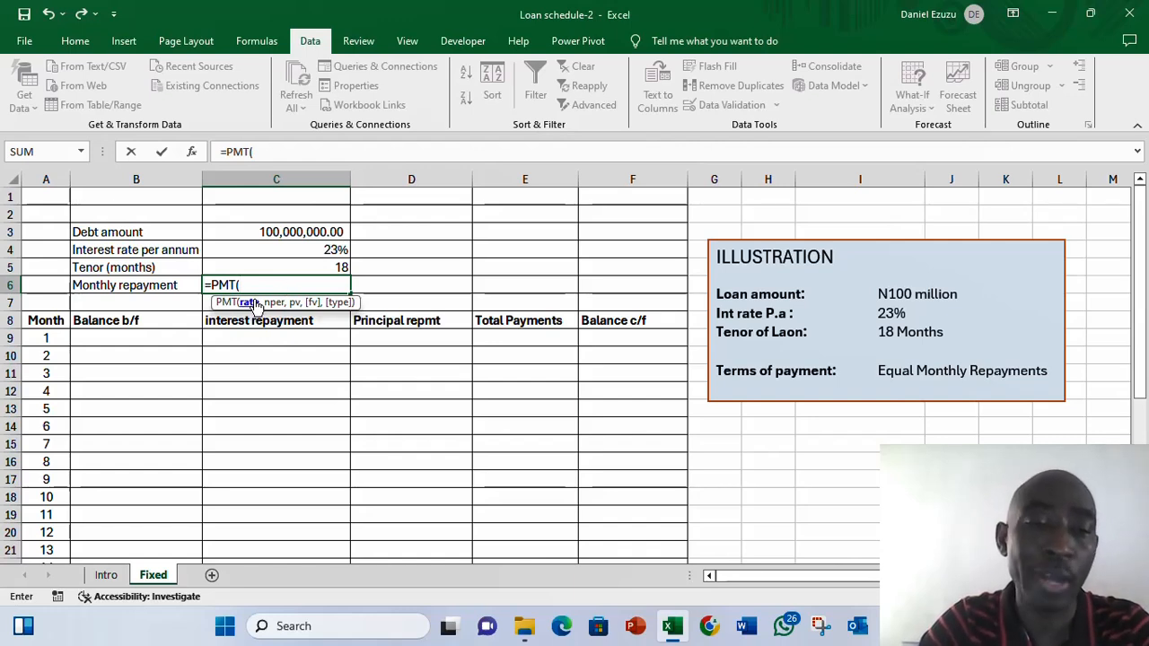
{"action": "left_click", "coordinate": [311, 251]}
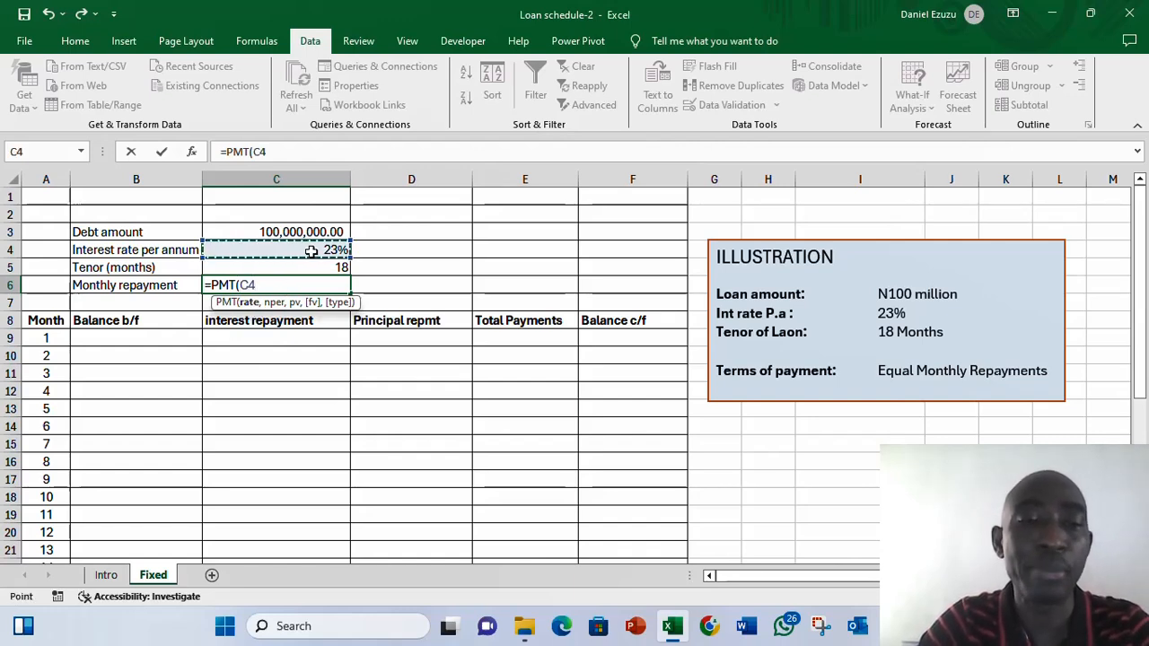
{"action": "type", "text": "/"}
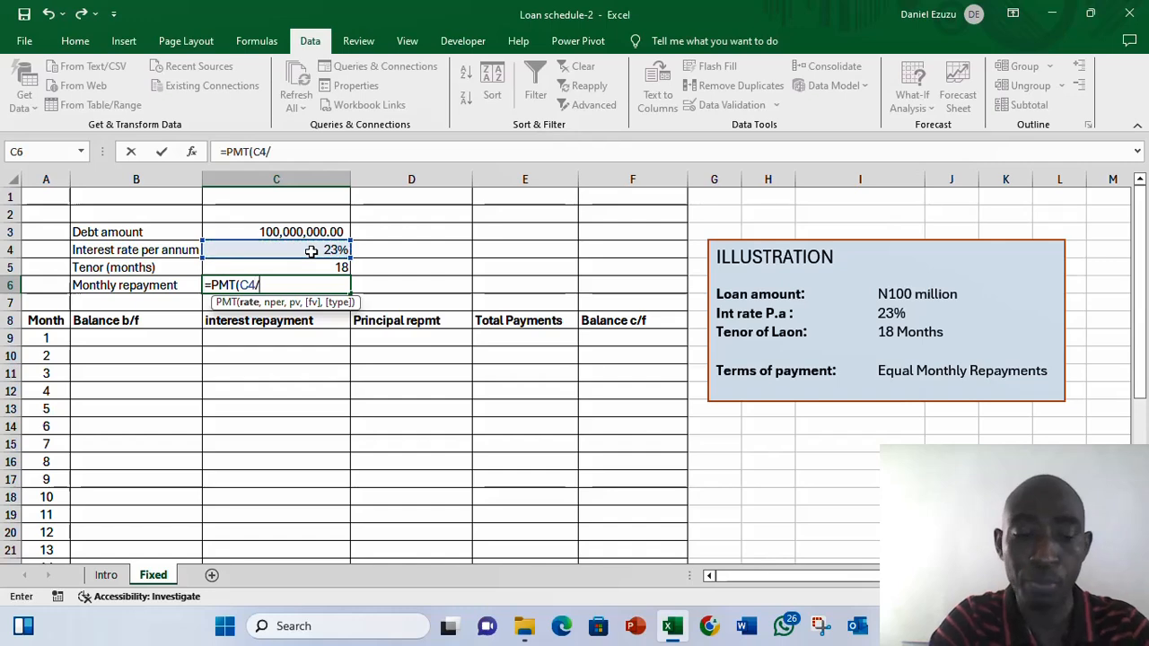
{"action": "type", "text": "12"}
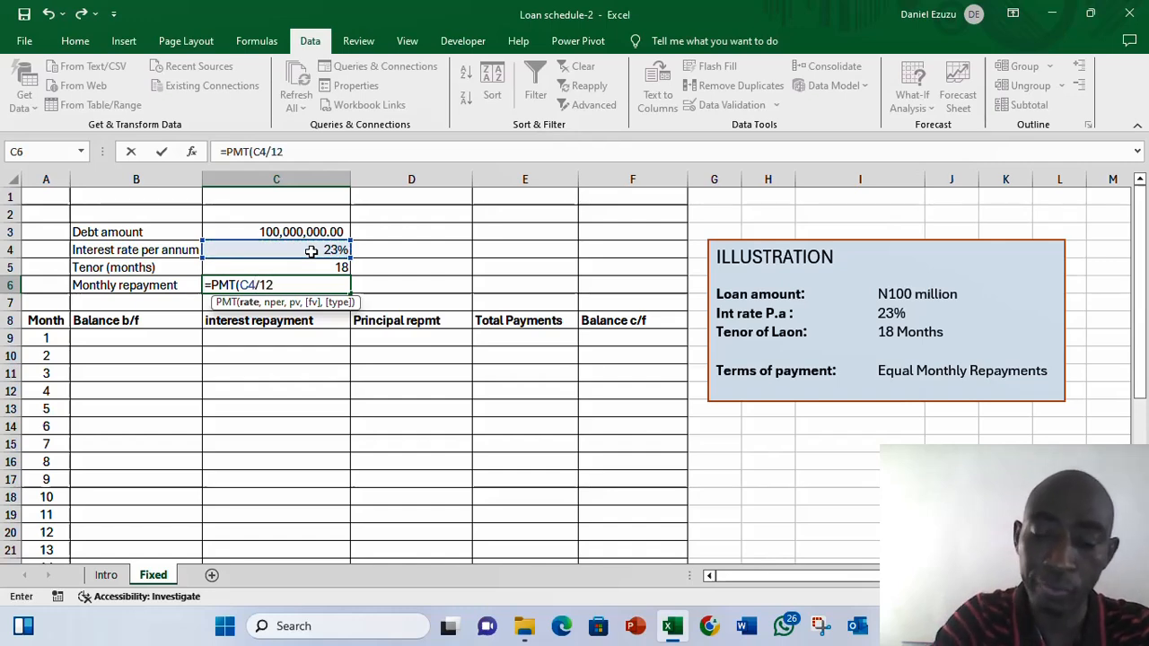
{"action": "type", "text": ","}
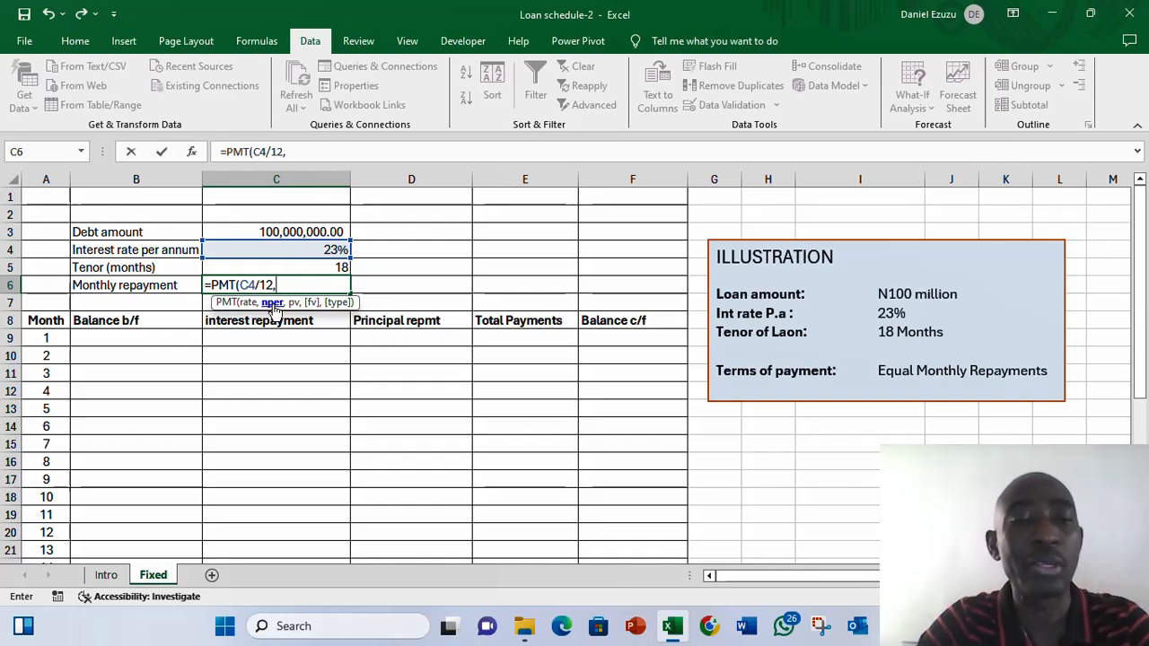
{"action": "left_click", "coordinate": [309, 266]}
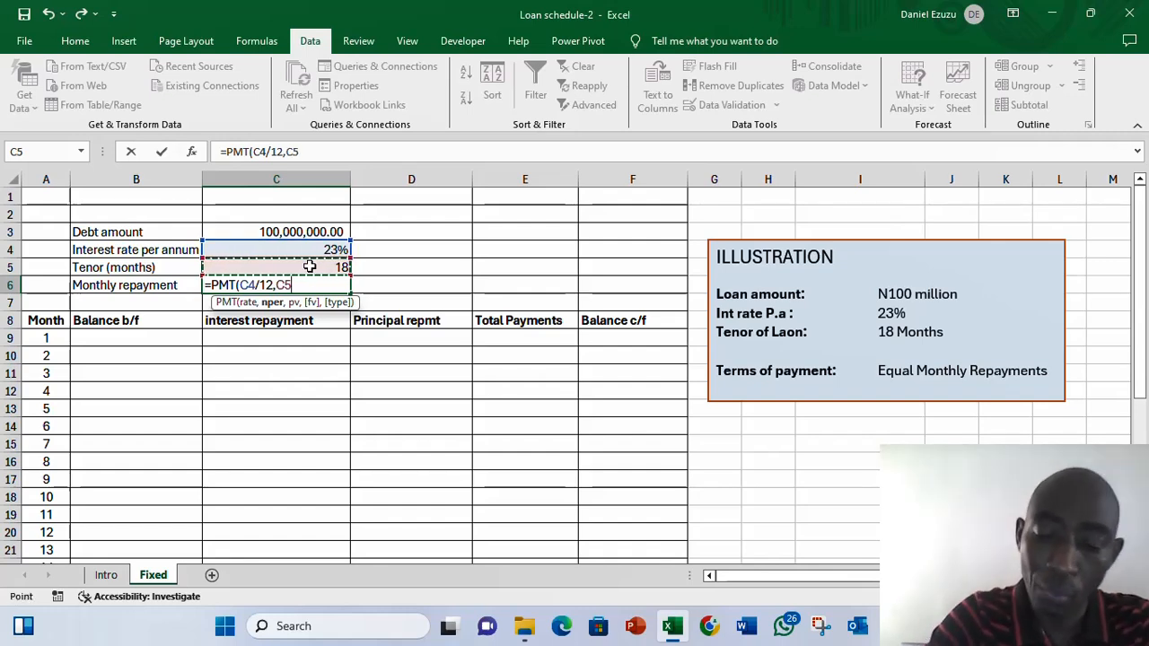
{"action": "type", "text": ","}
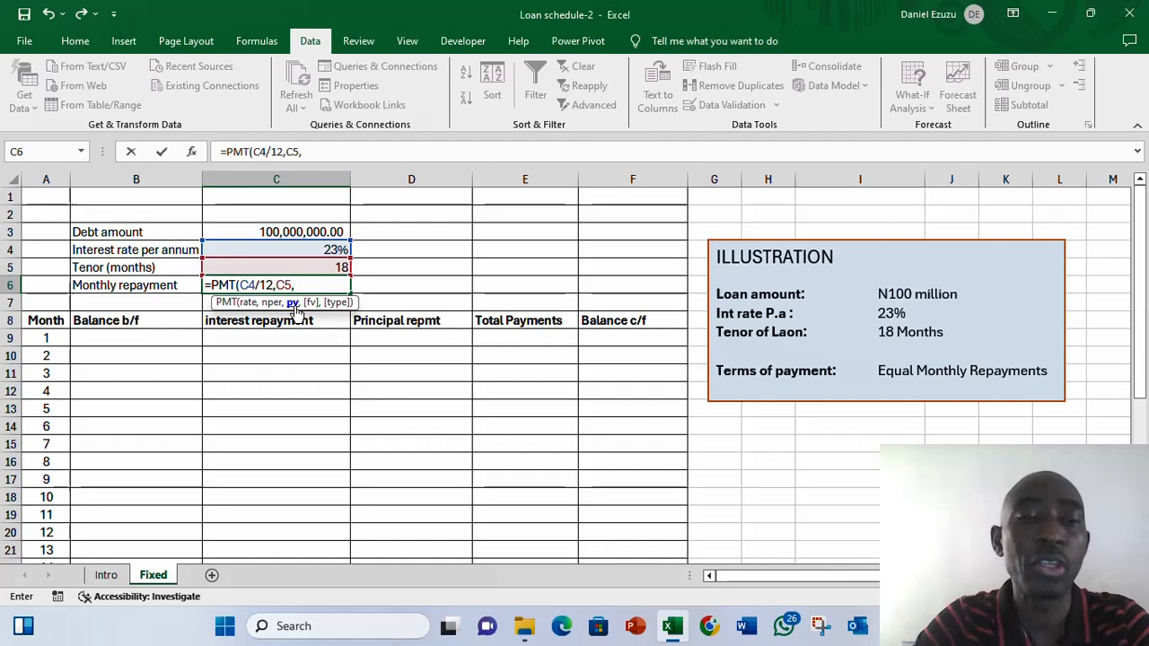
{"action": "left_click", "coordinate": [327, 232]}
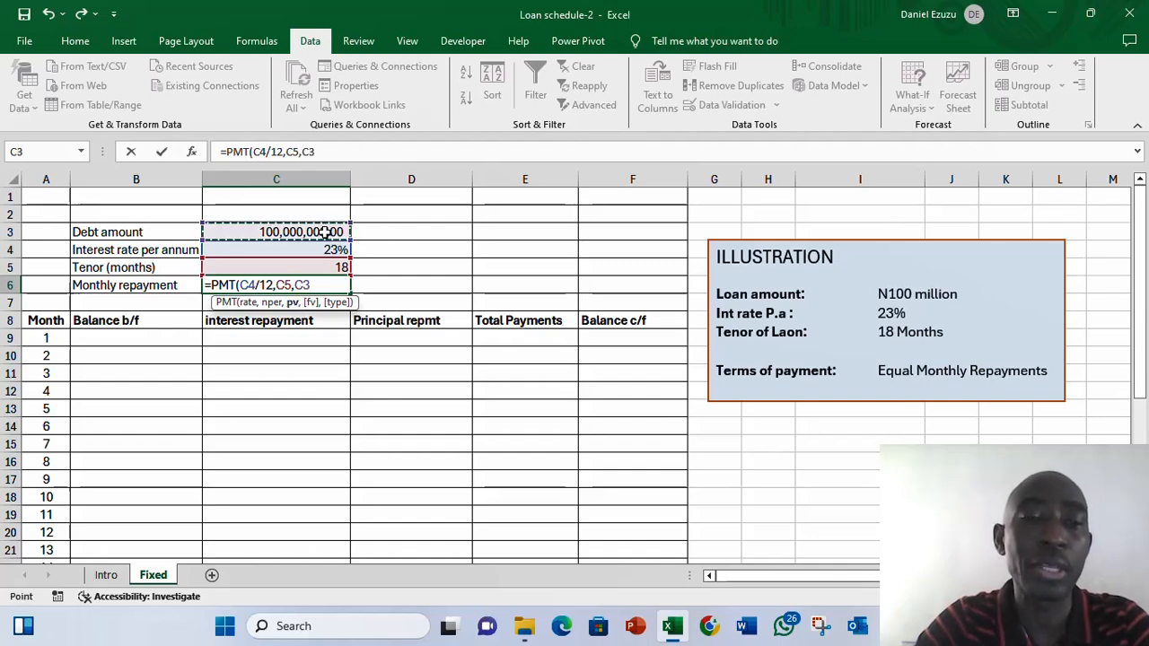
{"action": "key", "text": "Return"}
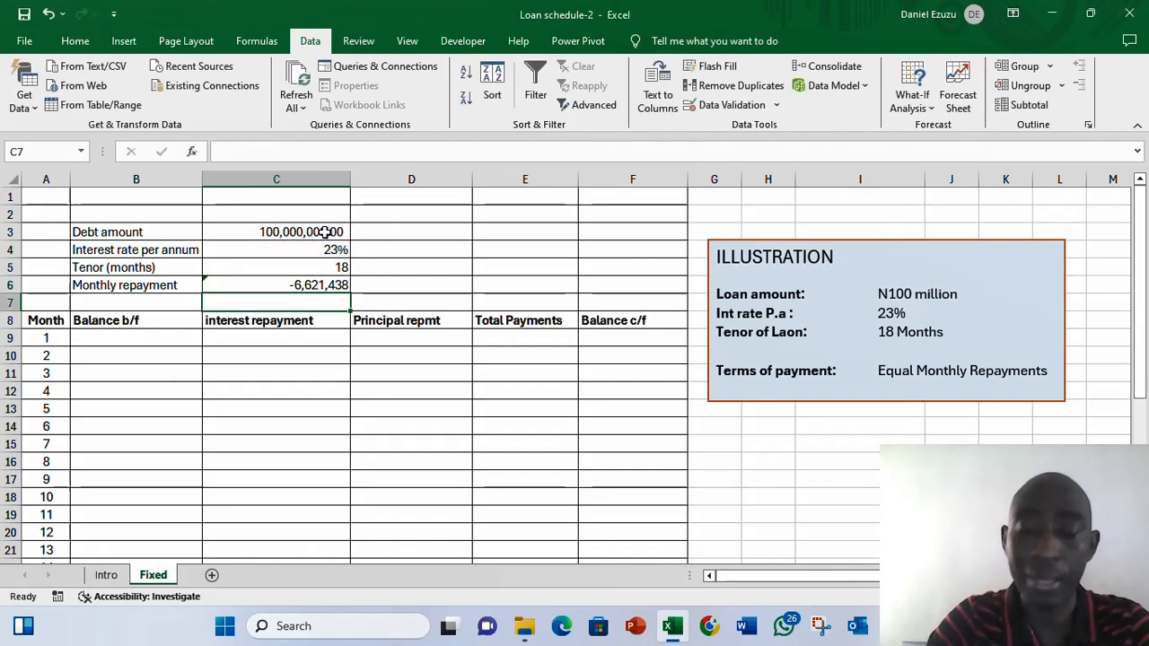
- Wrap the monthly repayment PMT formula in ABS so the payment is positive, accepting the suggested correction
{"action": "key", "text": "Up"}
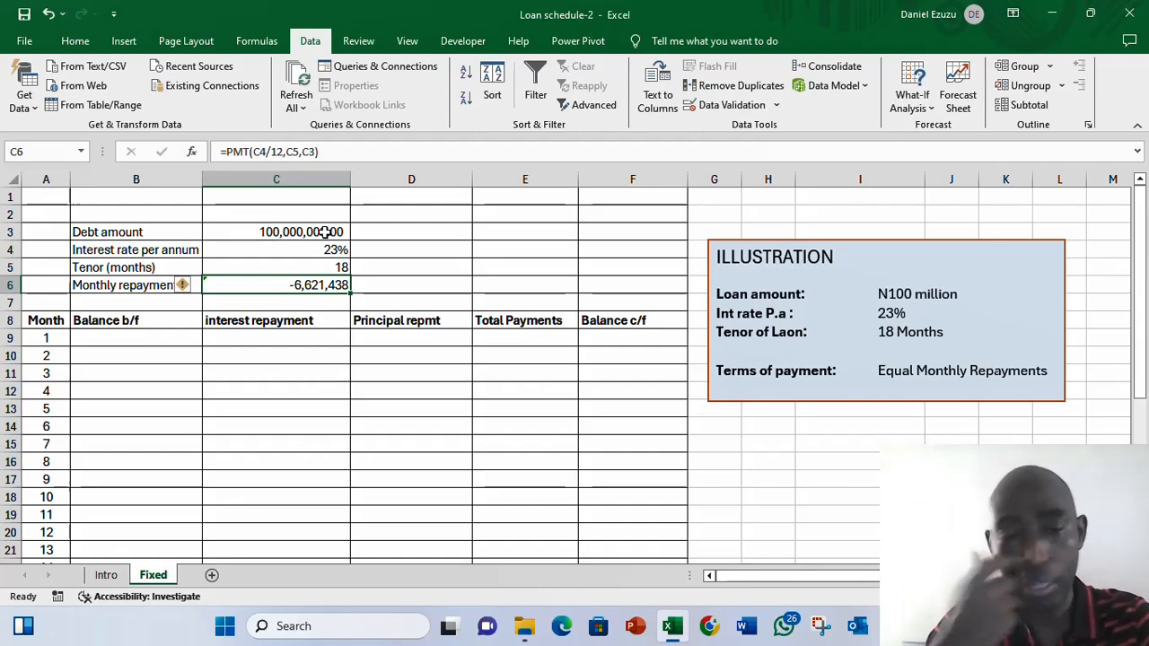
{"action": "left_click", "coordinate": [230, 151]}
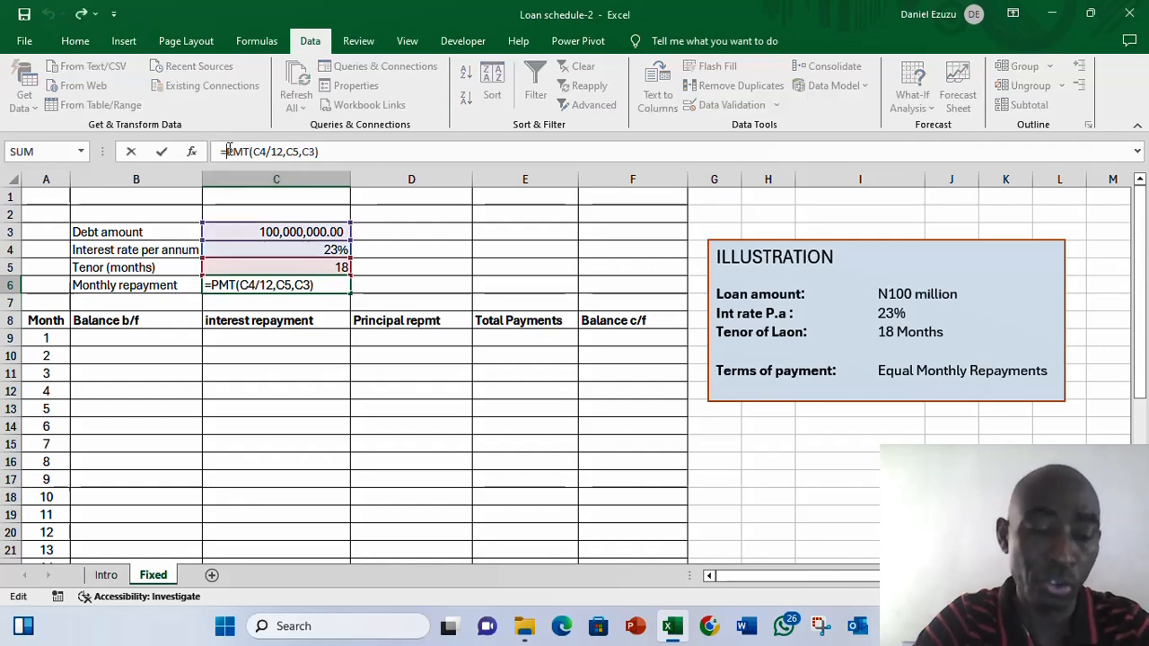
{"action": "type", "text": "abs"}
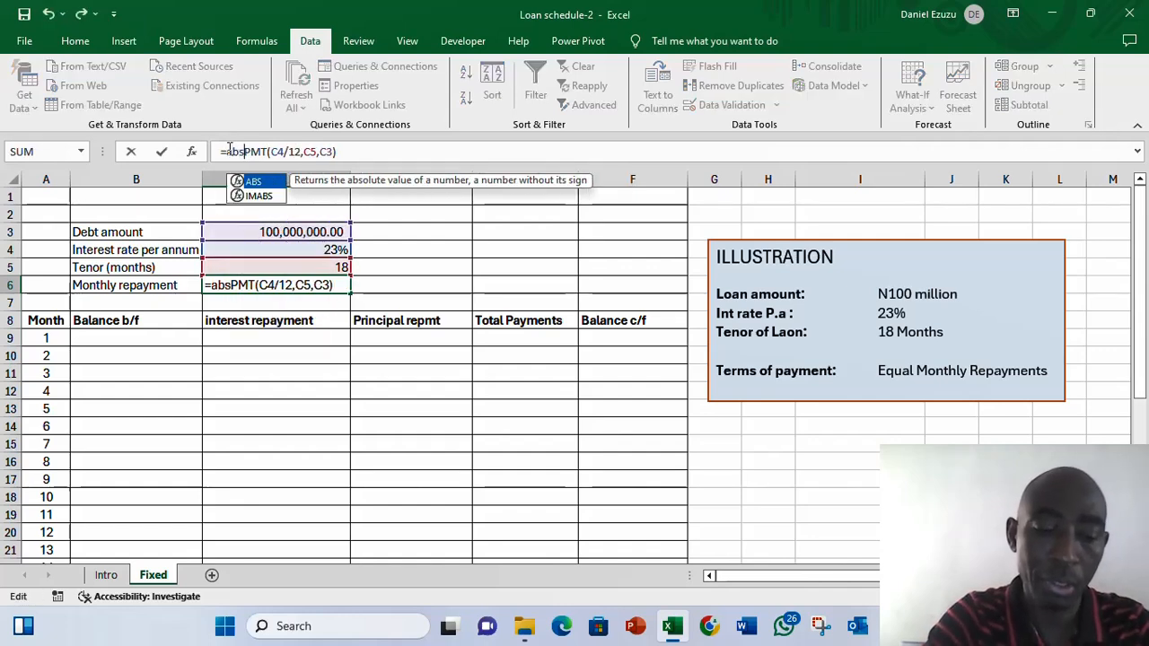
{"action": "key", "text": "Tab"}
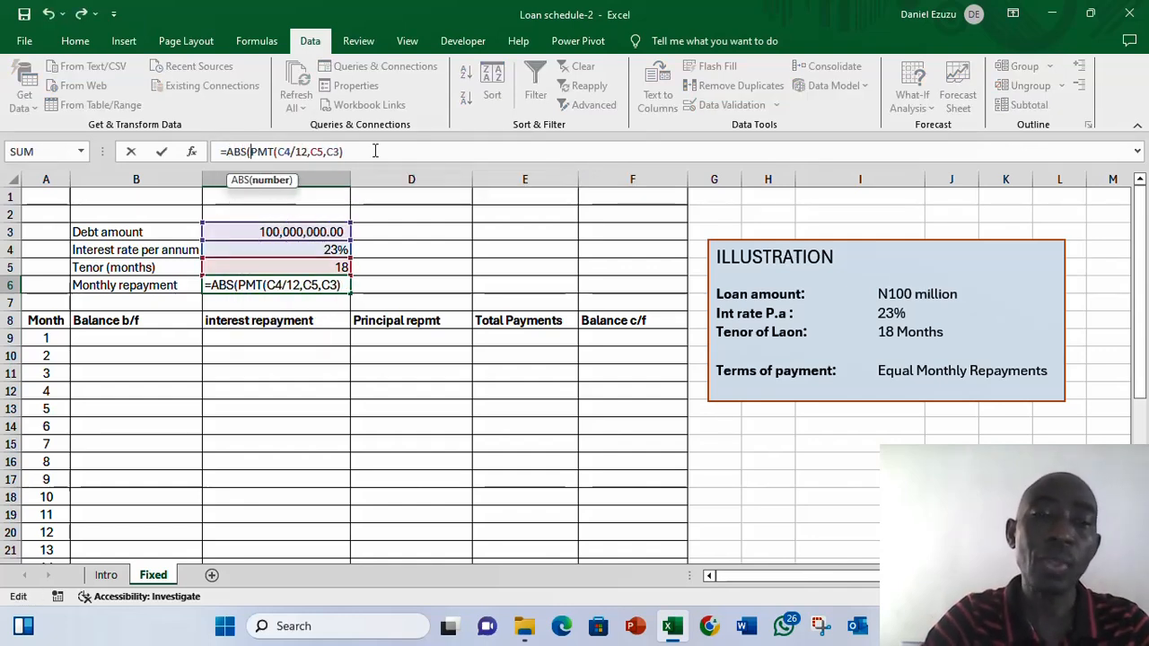
{"action": "key", "text": "Return"}
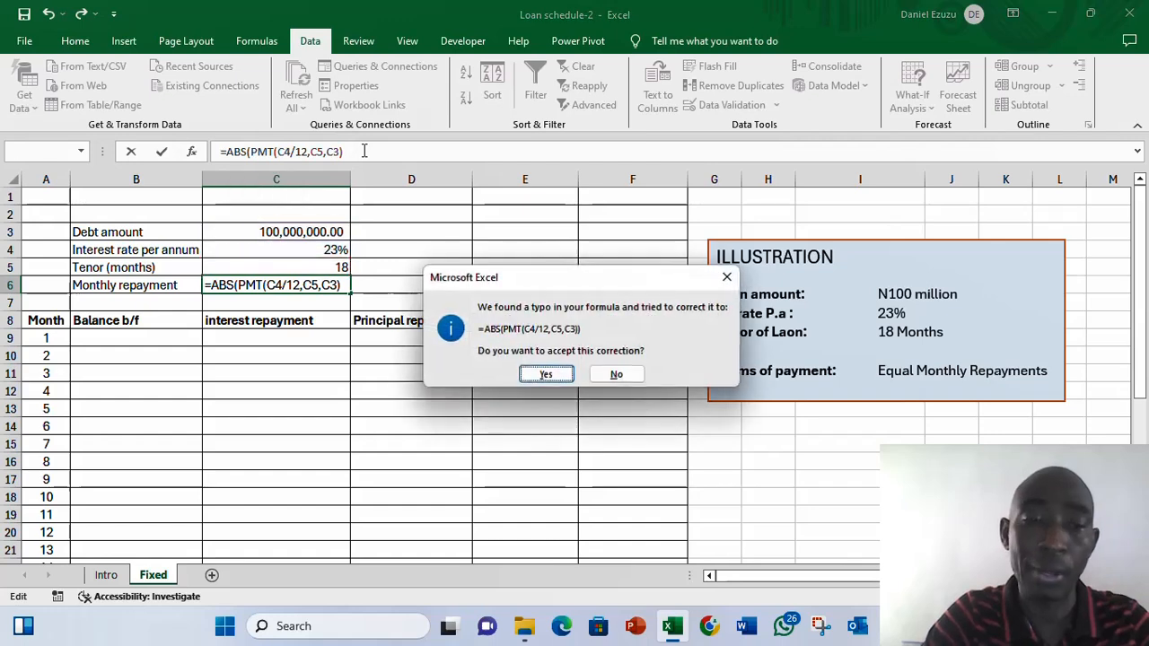
{"action": "key", "text": "Return"}
- Ignore the error flag shown on the monthly repayment cell
{"action": "key", "text": "Up"}
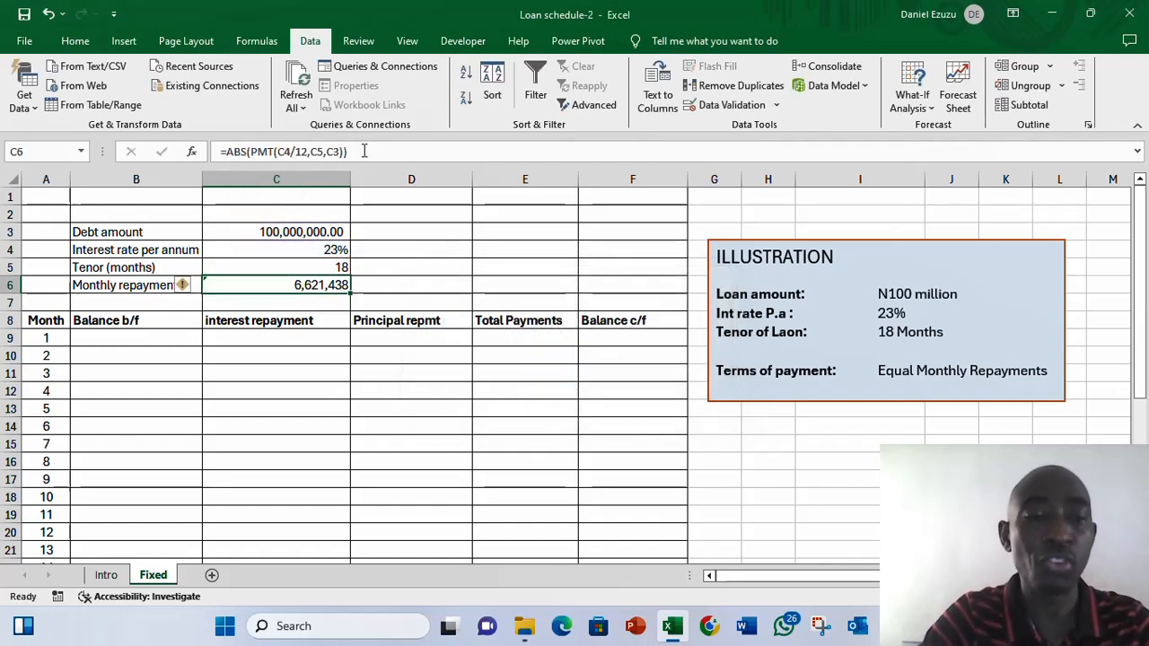
{"action": "left_click", "coordinate": [185, 286]}
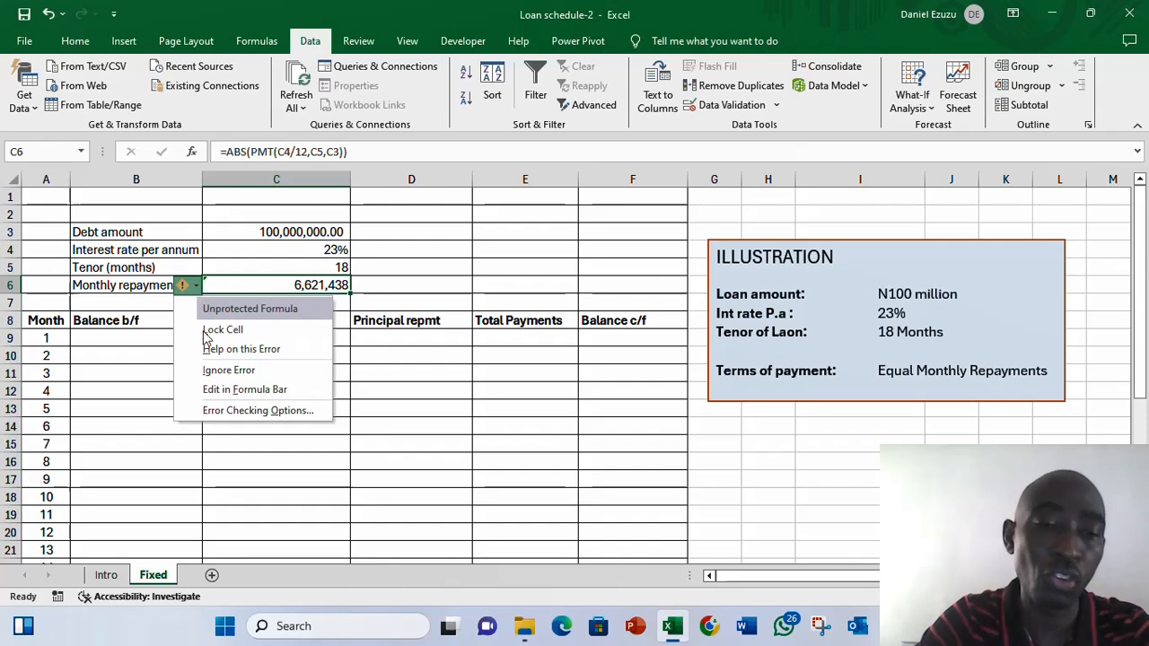
{"action": "left_click", "coordinate": [216, 370]}
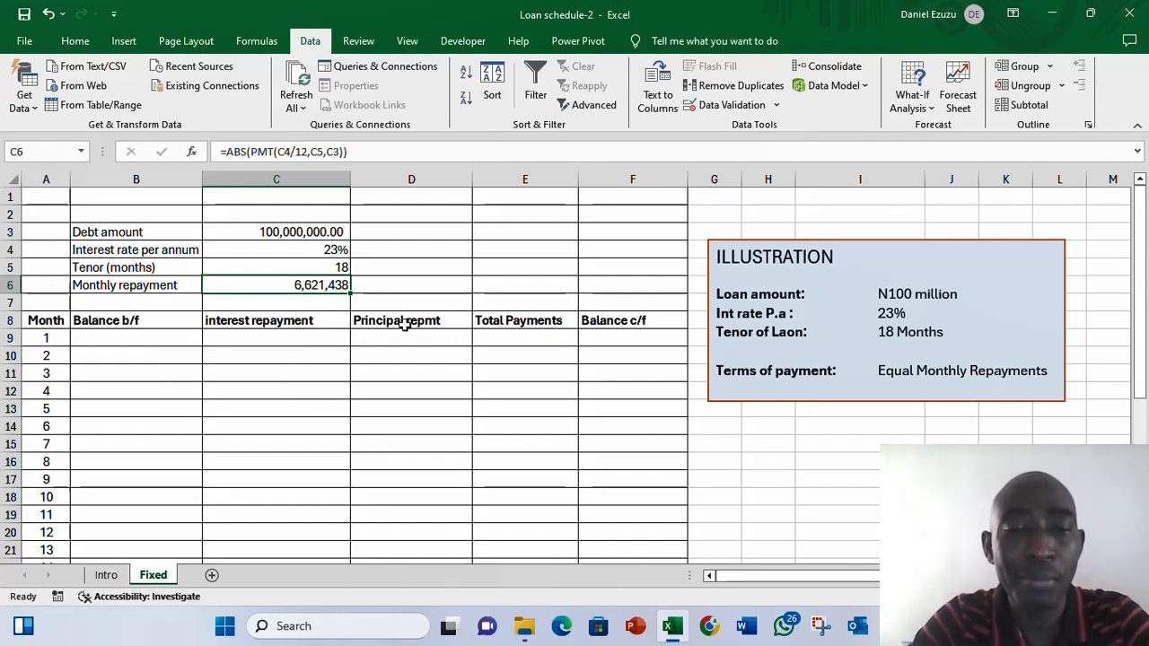
{"action": "left_click", "coordinate": [508, 333]}
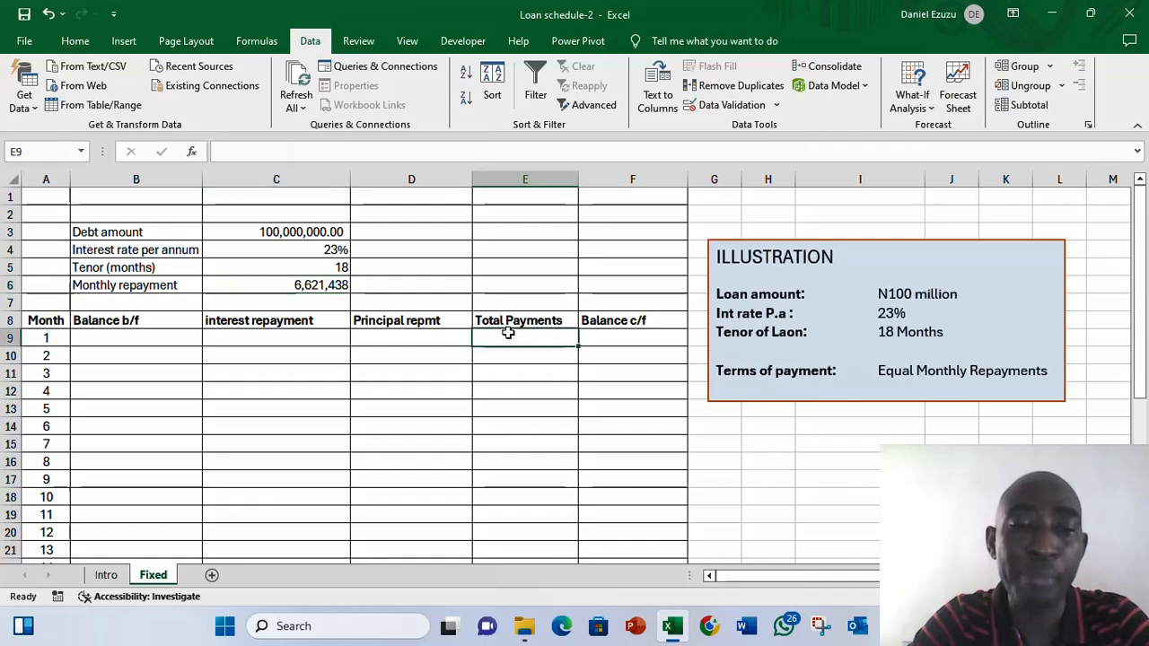
{"action": "key", "text": "Down"}
{"action": "key", "text": "Down"}
{"action": "key", "text": "Up"}
{"action": "key", "text": "Up"}
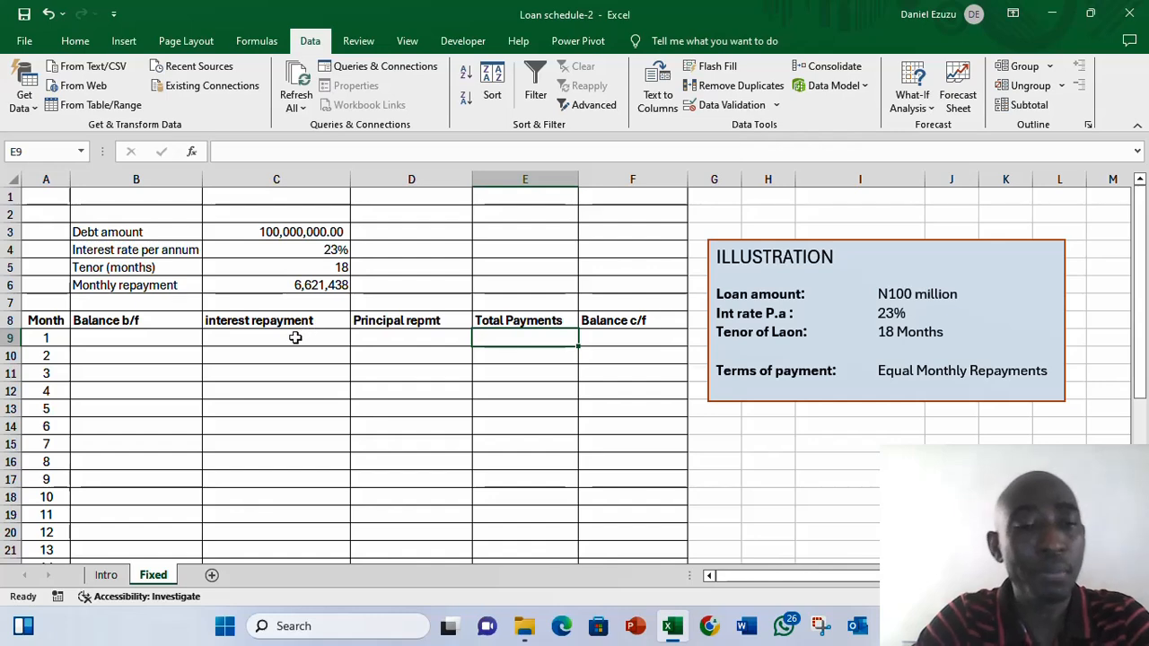
{"action": "left_click", "coordinate": [384, 333]}
- Set month 1's balance b/f to reference the debt amount in C3
{"action": "left_click", "coordinate": [146, 342]}
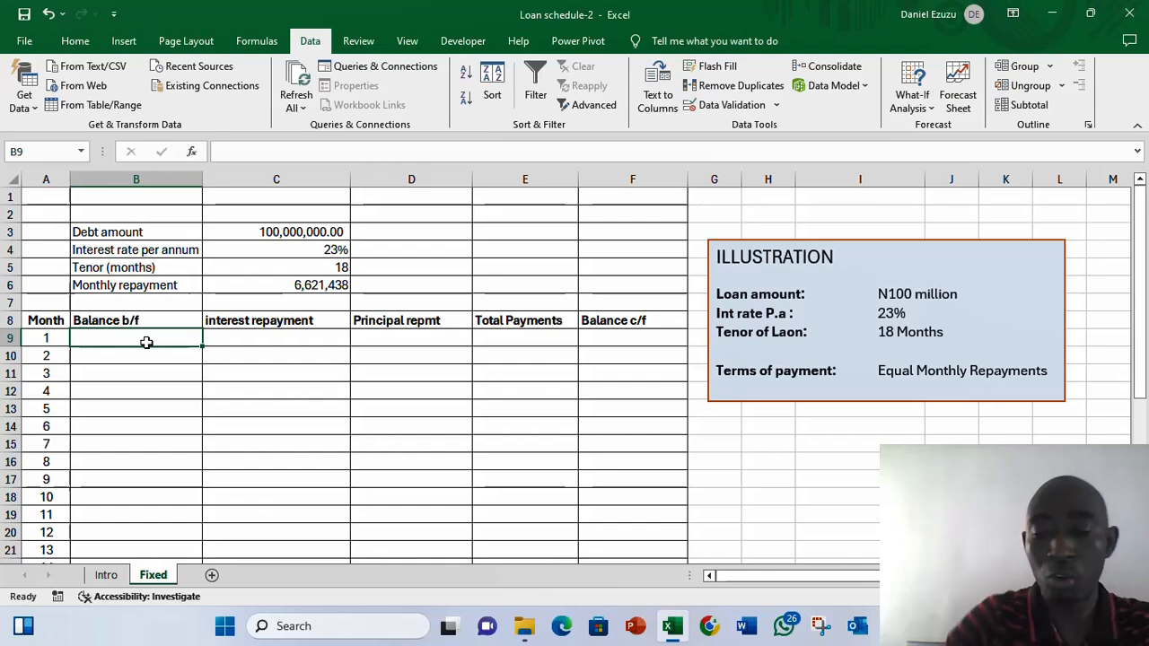
{"action": "type", "text": "="}
{"action": "key", "text": "Up"}
- Examine the monthly repayment formula before starting the interest column
{"action": "key", "text": "Up"}
{"action": "key", "text": "Up"}
{"action": "key", "text": "Up"}
{"action": "key", "text": "Up"}
{"action": "key", "text": "Up"}
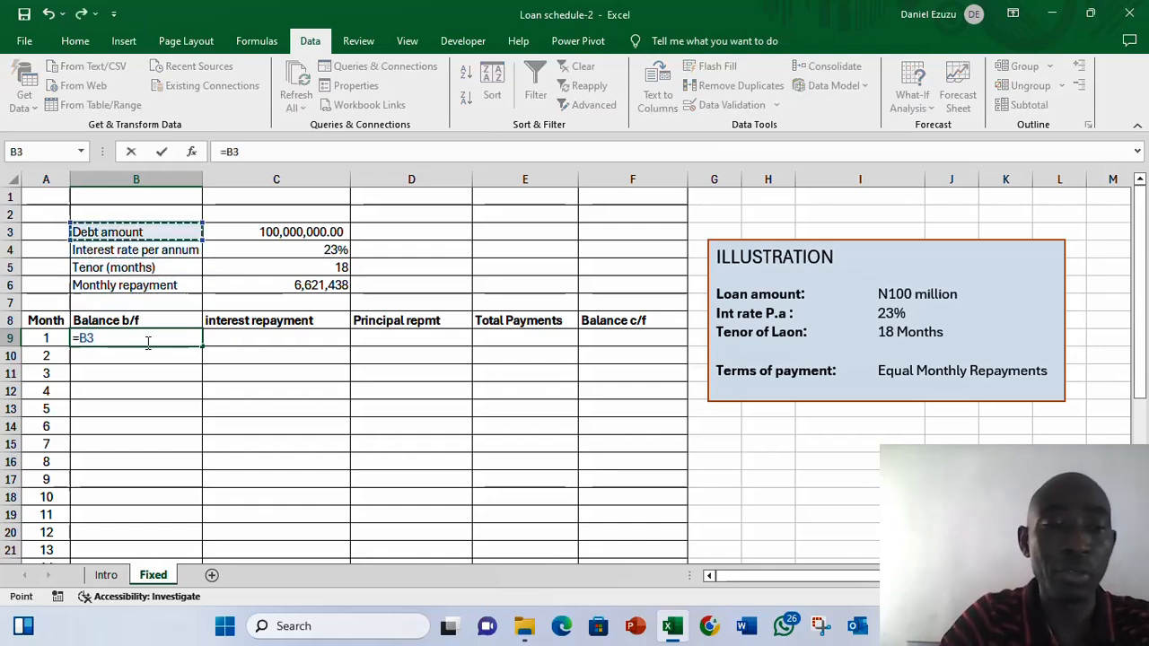
{"action": "key", "text": "Right"}
{"action": "key", "text": "Return"}
{"action": "key", "text": "Up"}
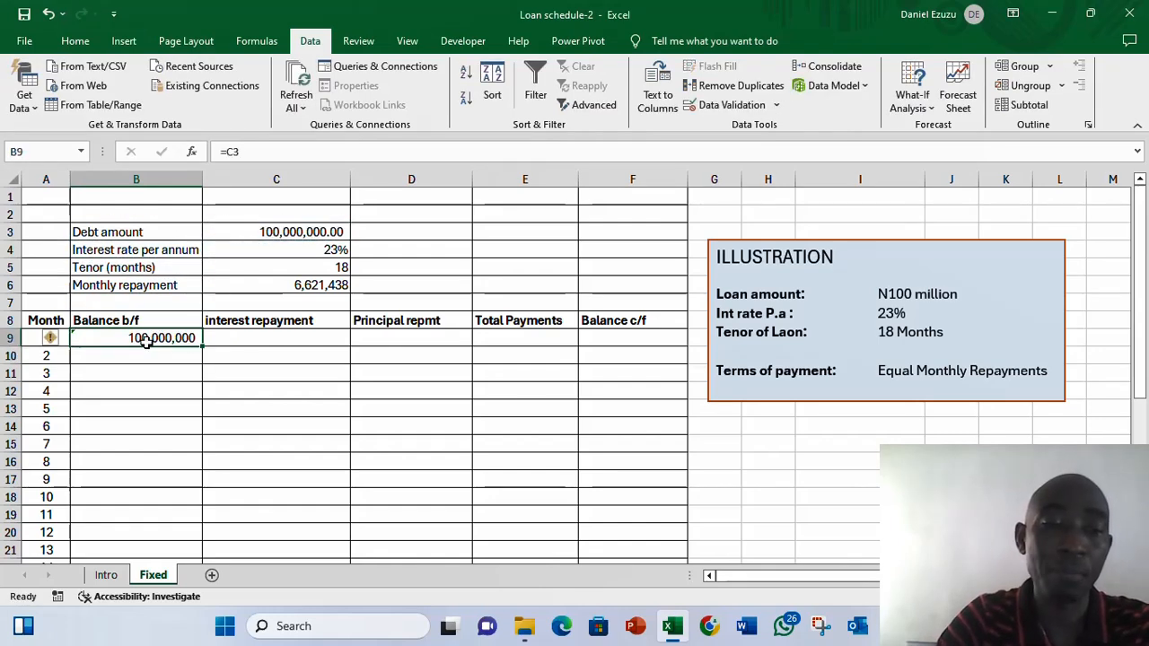
{"action": "key", "text": "Right"}
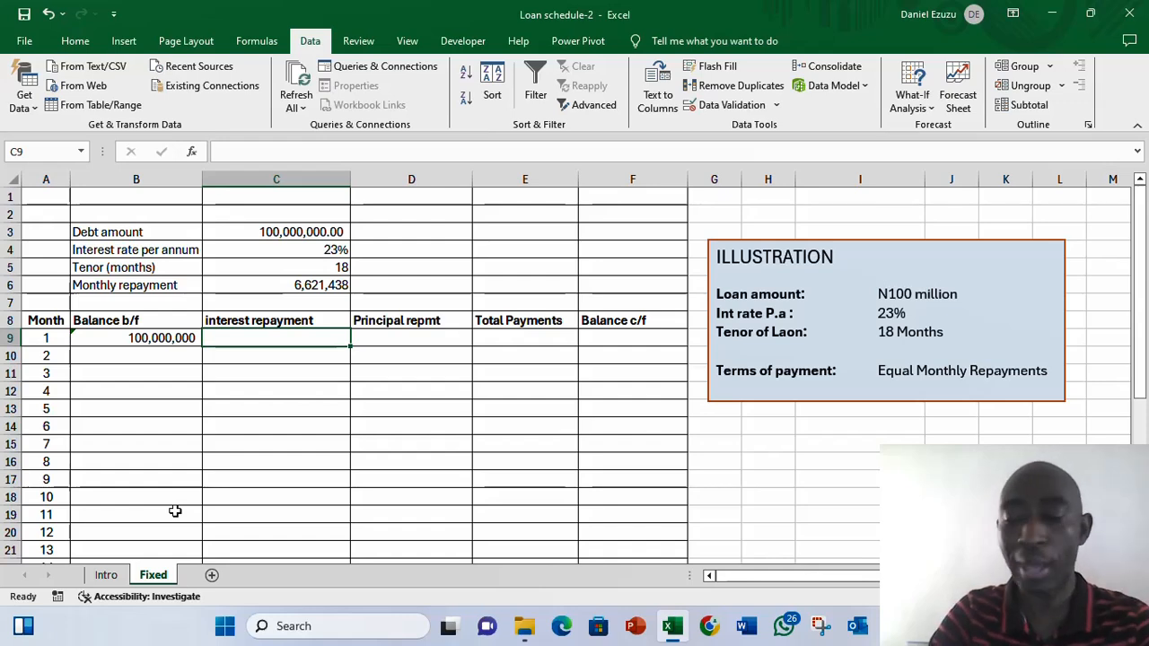
{"action": "key", "text": "Up"}
{"action": "key", "text": "Up"}
{"action": "key", "text": "Up"}
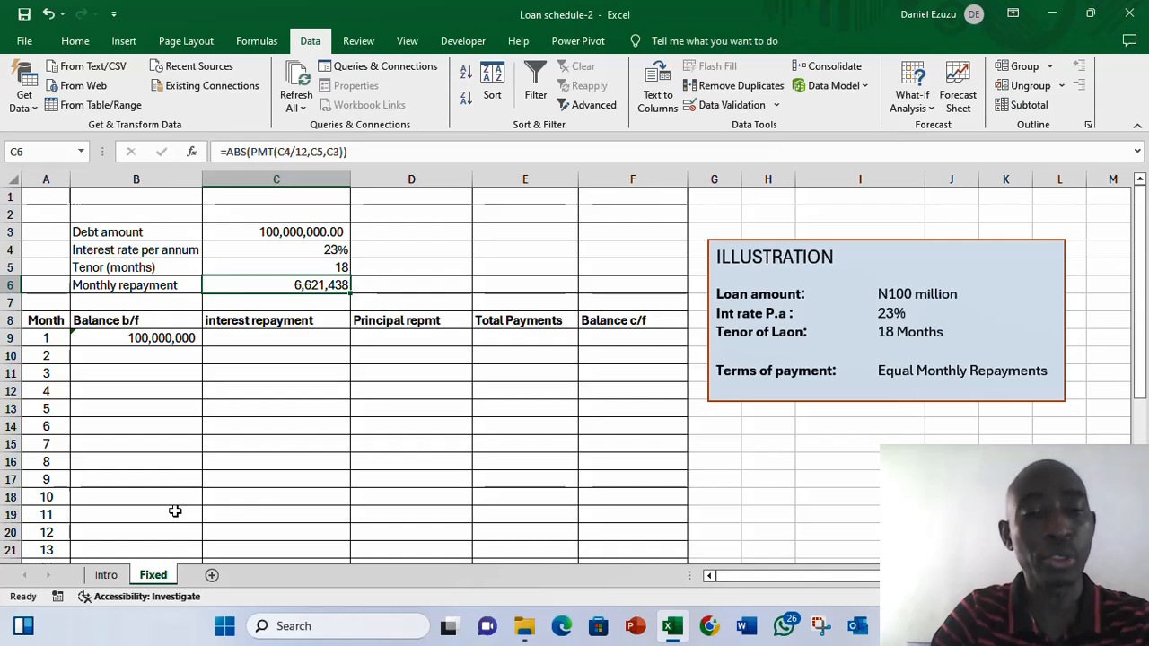
{"action": "key", "text": "Down"}
{"action": "key", "text": "Down"}
{"action": "key", "text": "Down"}
- Enter an IPMT formula for month 1's interest repayment using the absolute annual rate in C4 divided by 12, month A9, tenor C5 and debt C3
{"action": "type", "text": "=ipm"}
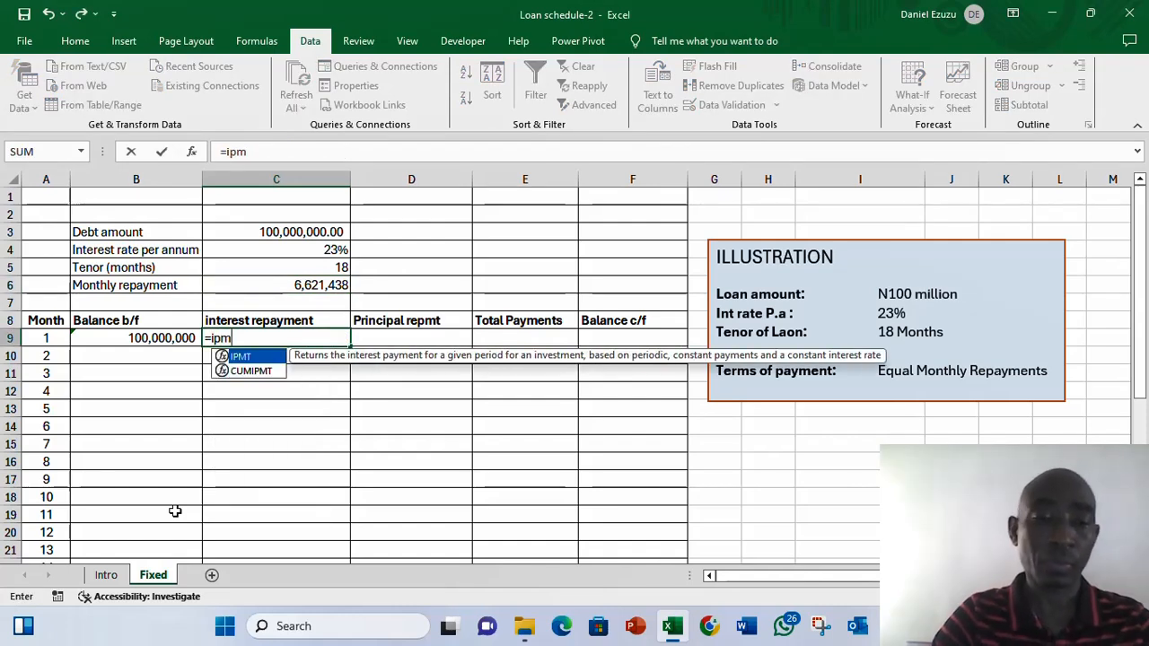
{"action": "key", "text": "Tab"}
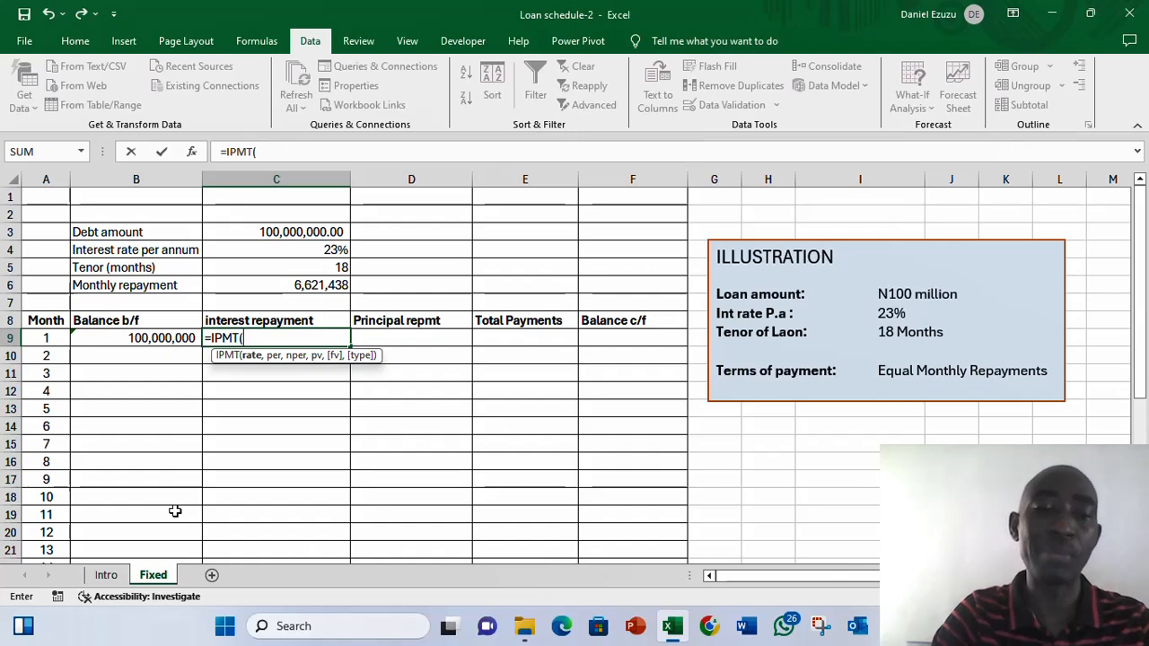
{"action": "left_click", "coordinate": [285, 246]}
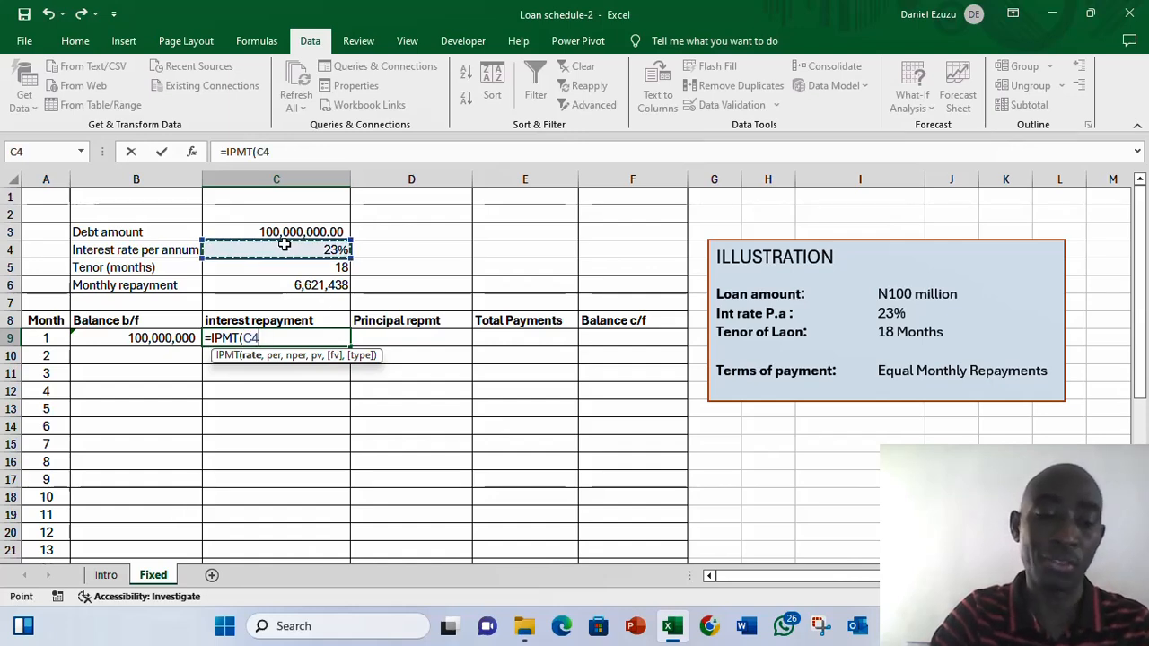
{"action": "key", "text": "F4"}
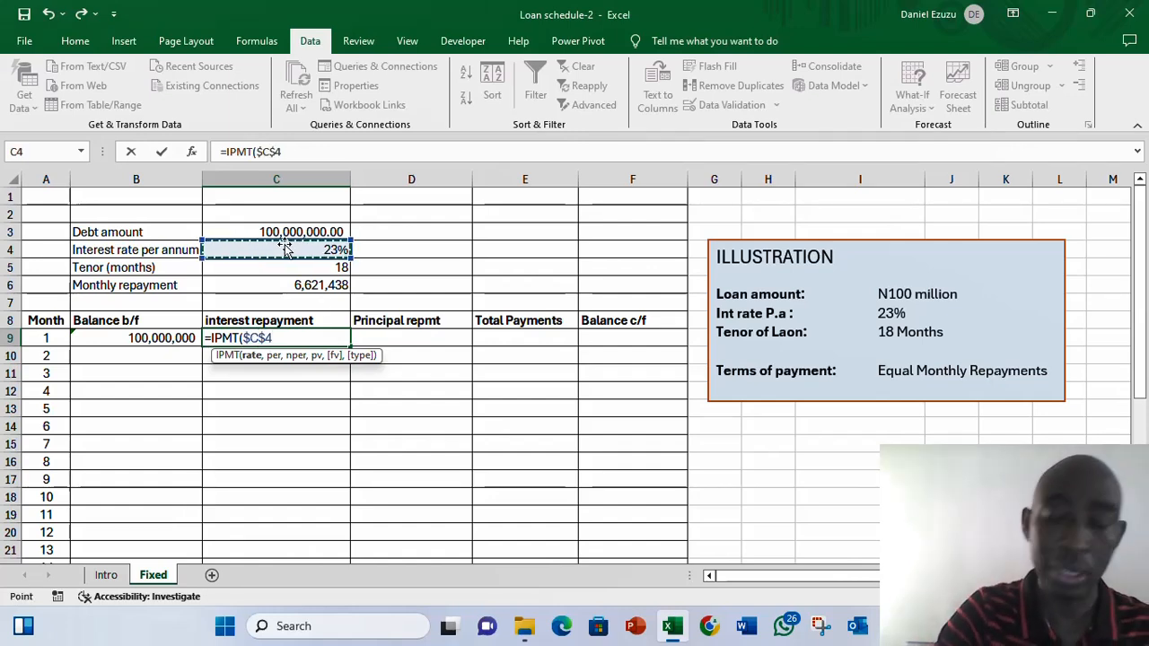
{"action": "type", "text": "/12"}
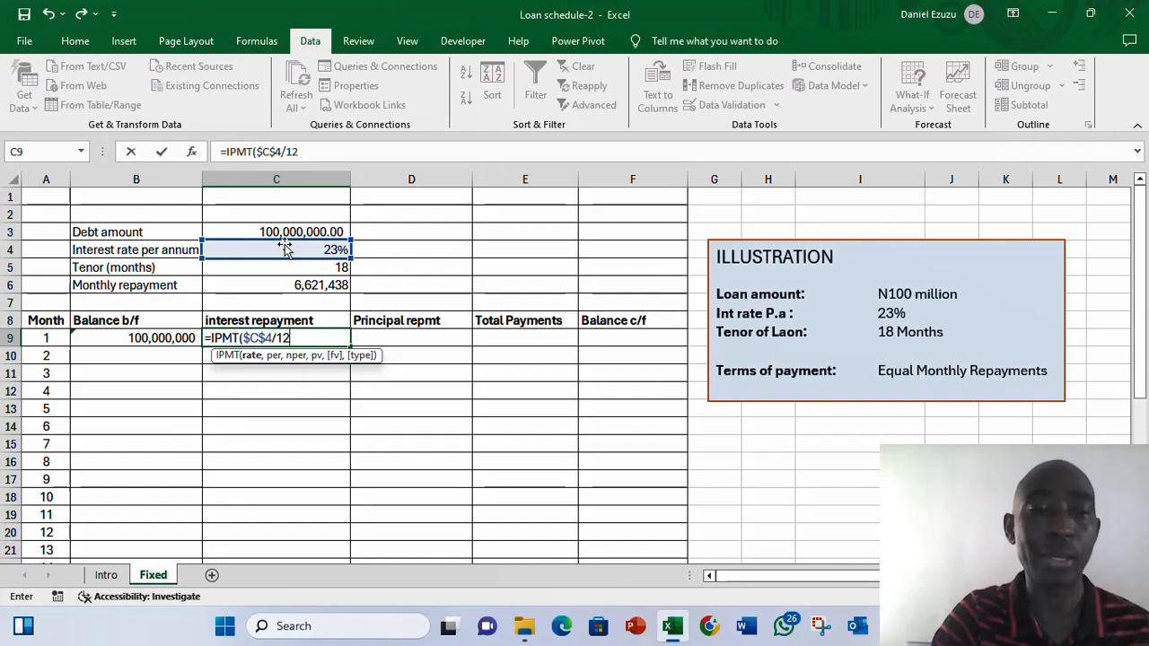
{"action": "type", "text": ","}
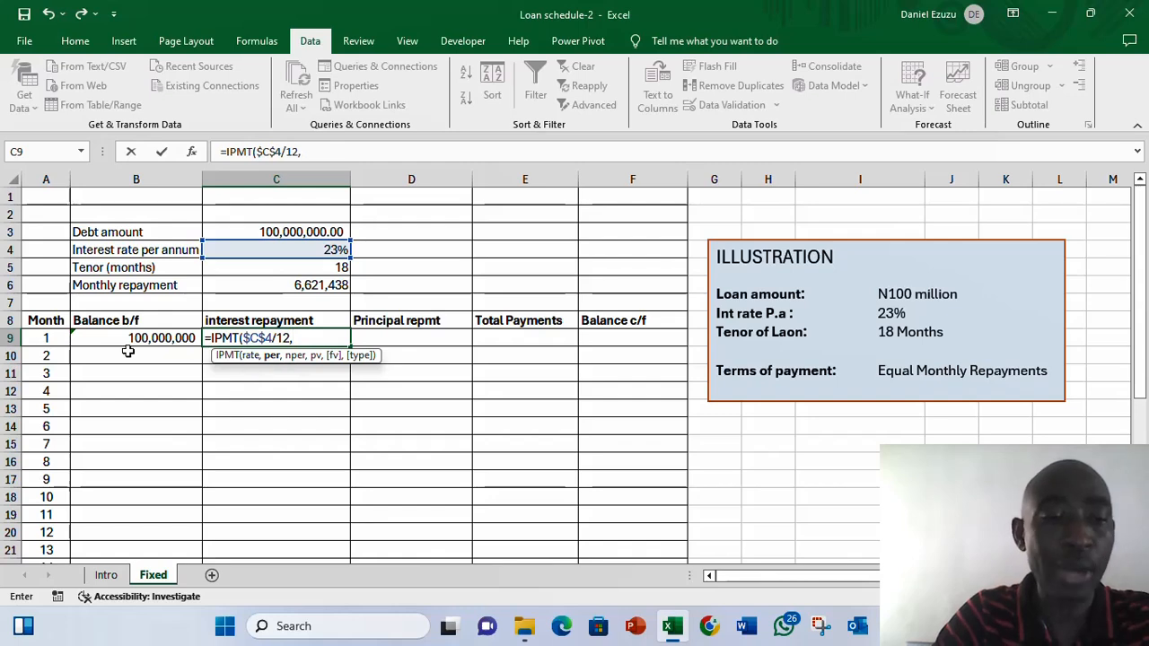
{"action": "left_click", "coordinate": [41, 338]}
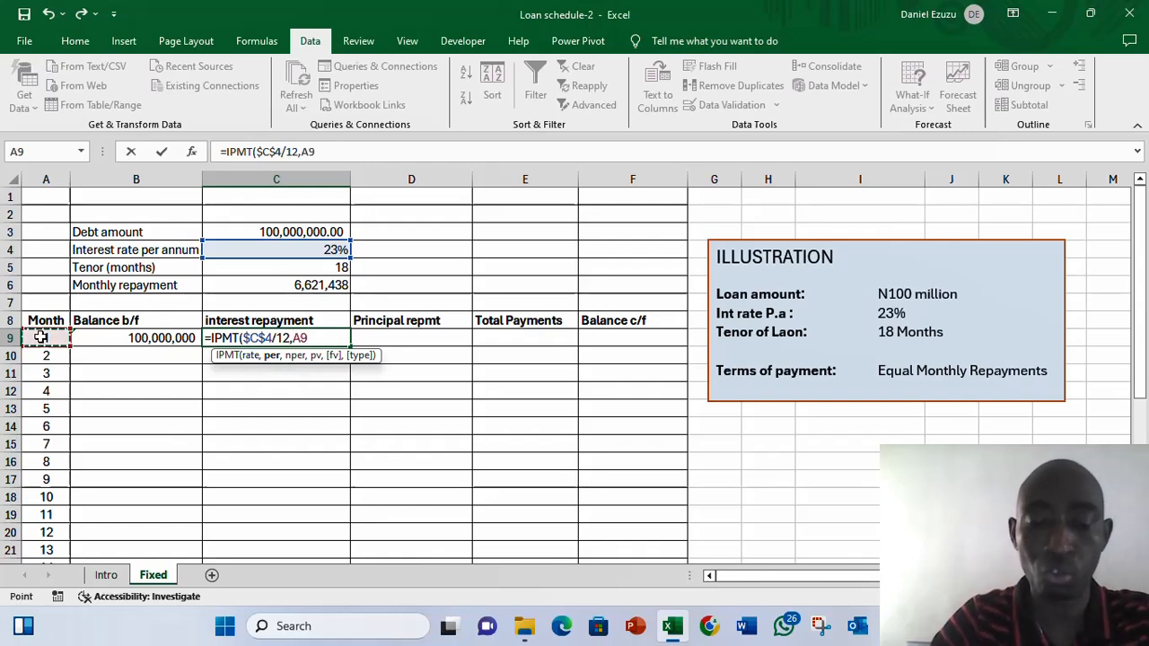
{"action": "type", "text": ","}
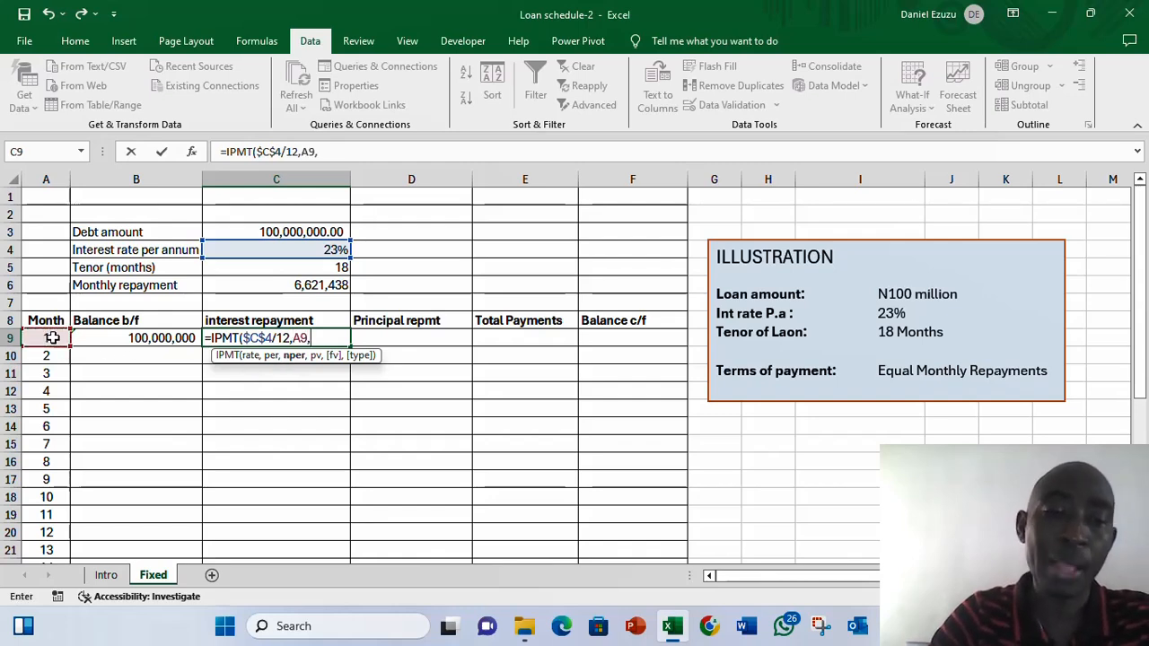
{"action": "left_click", "coordinate": [320, 270]}
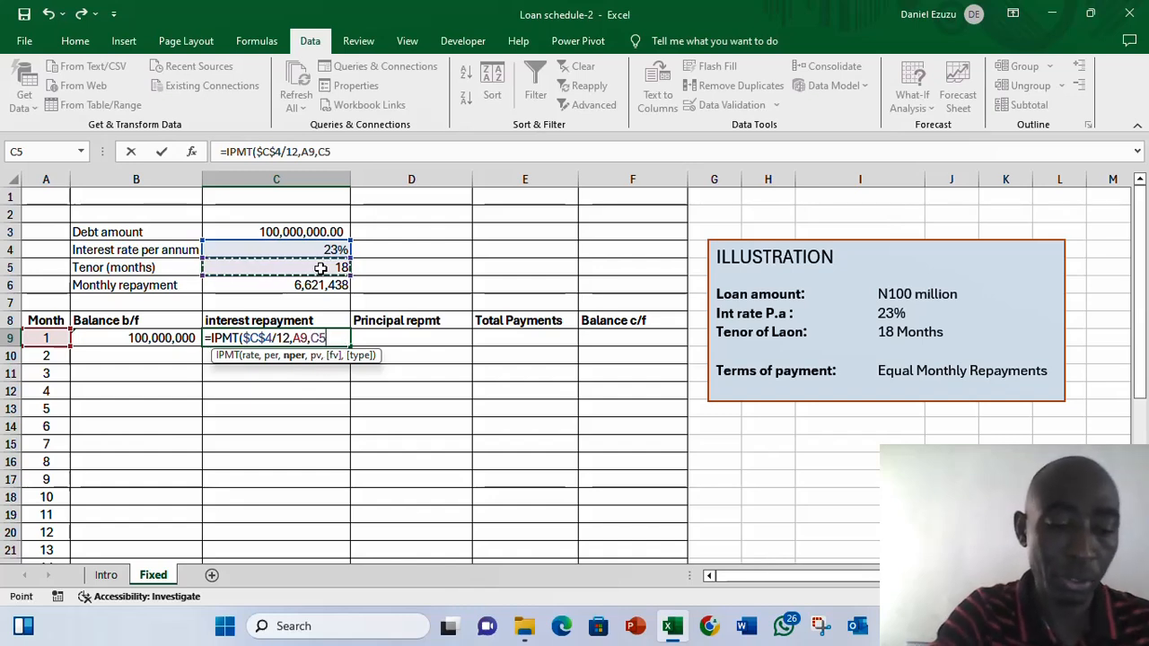
{"action": "key", "text": "F4"}
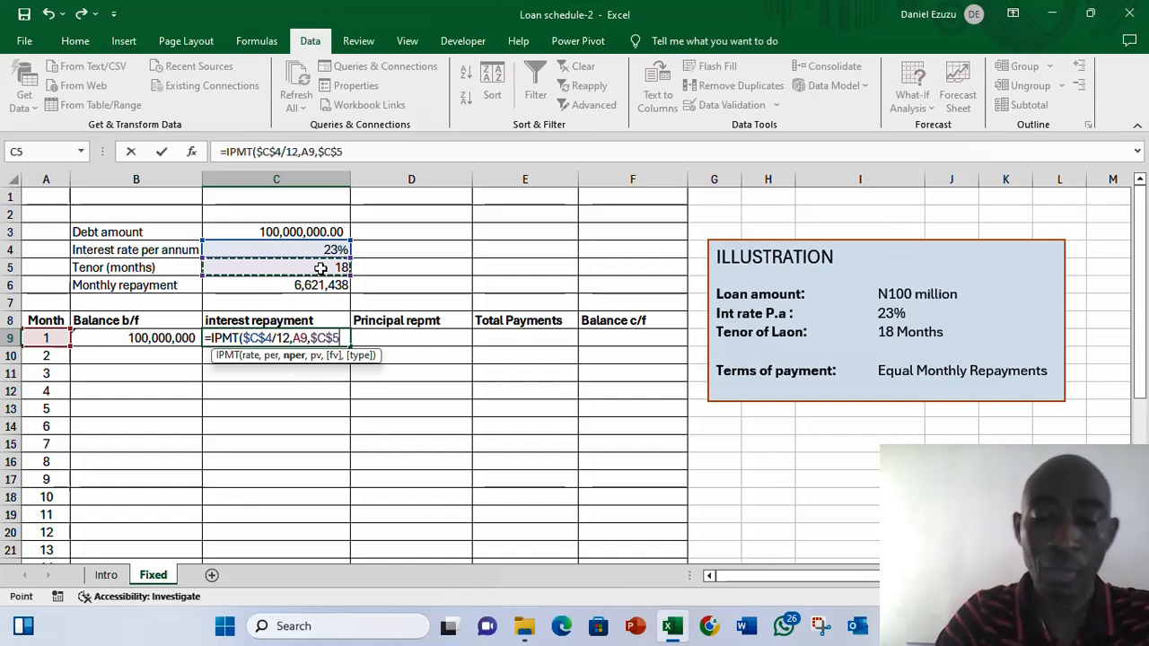
{"action": "type", "text": ","}
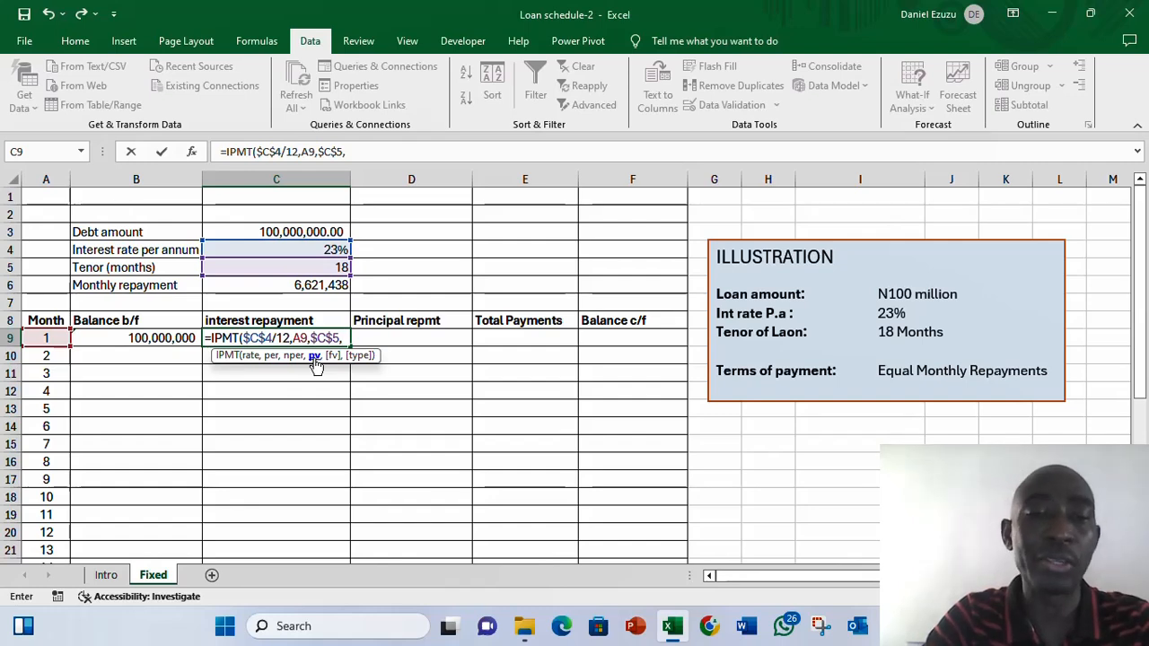
{"action": "left_click", "coordinate": [299, 232]}
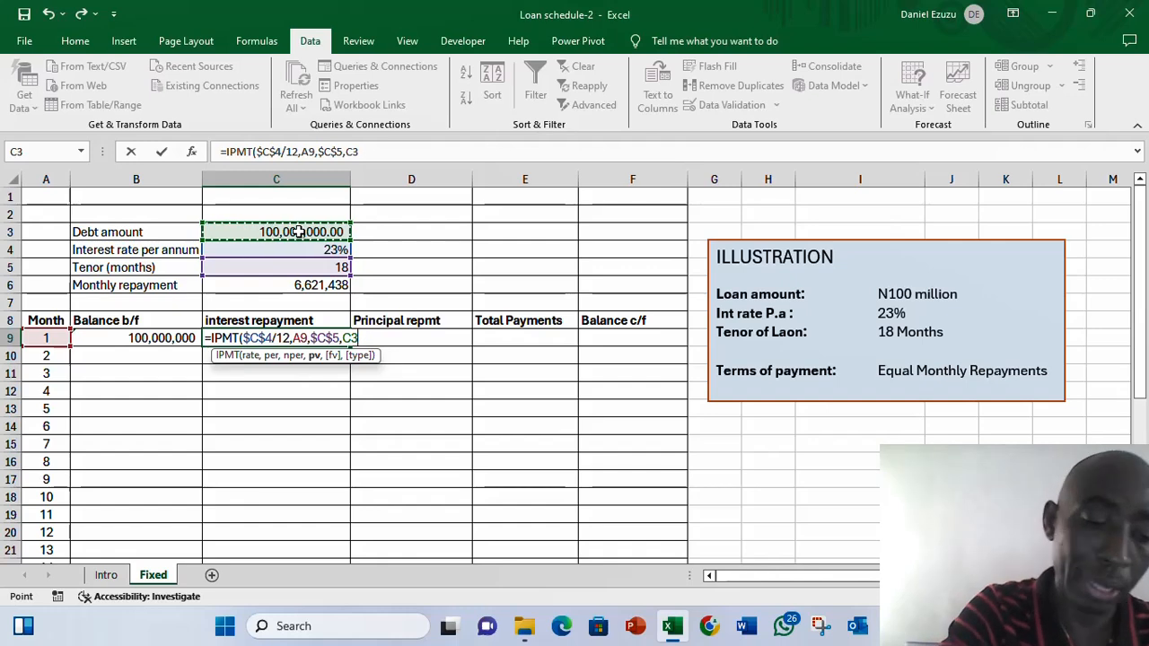
{"action": "key", "text": "F4"}
{"action": "key", "text": "Return"}
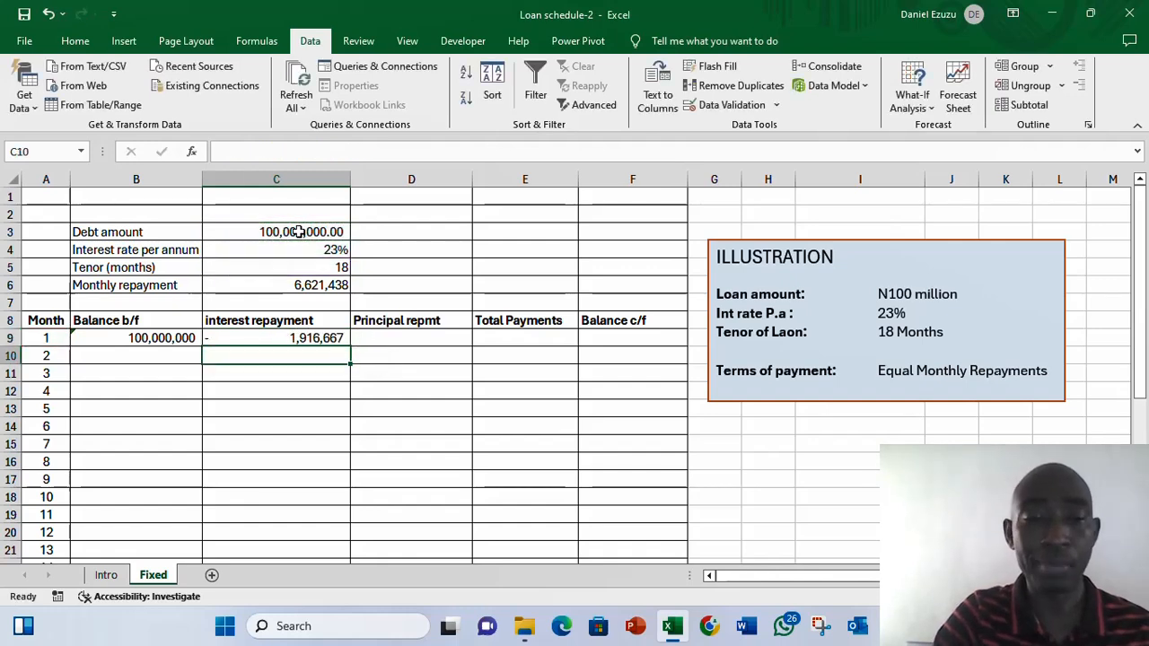
{"action": "key", "text": "Up"}
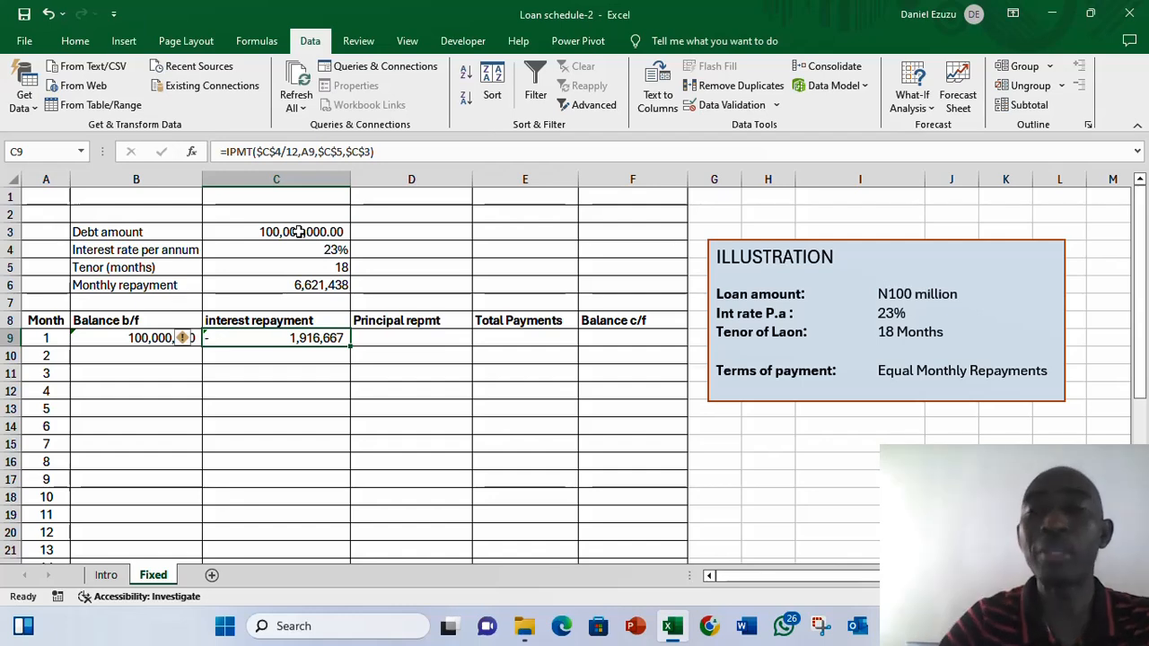
- Enter a PPMT formula for month 1's principal repayment using the absolute rate C4/12, month A9, tenor C5 and debt C3
{"action": "key", "text": "Right"}
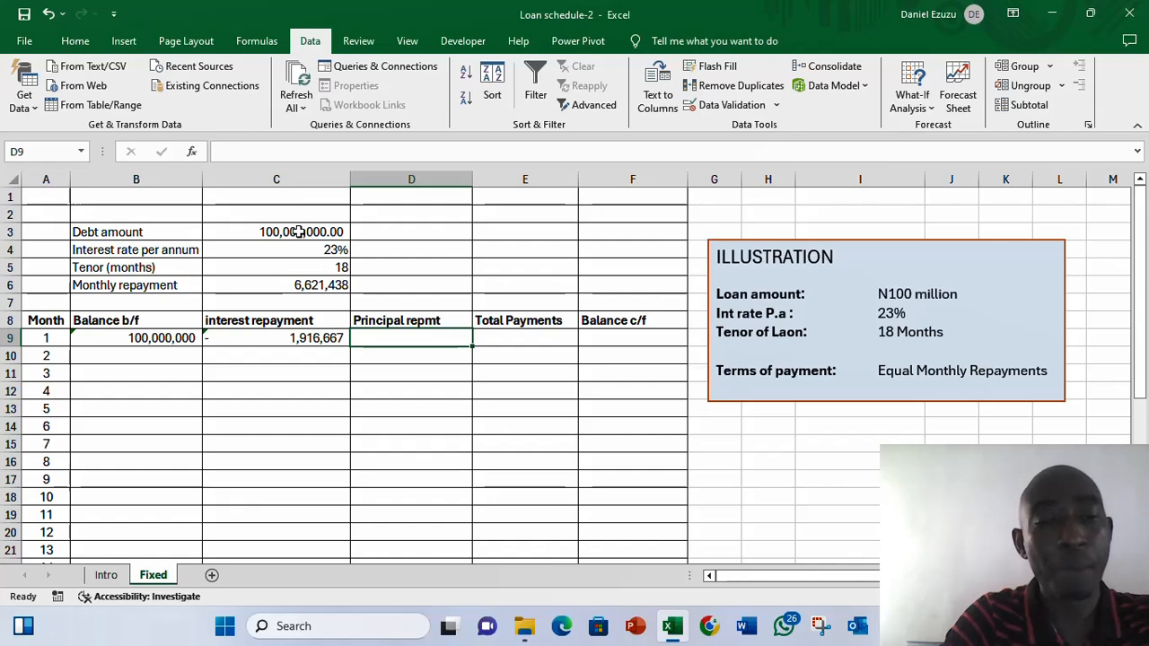
{"action": "left_click", "coordinate": [282, 287]}
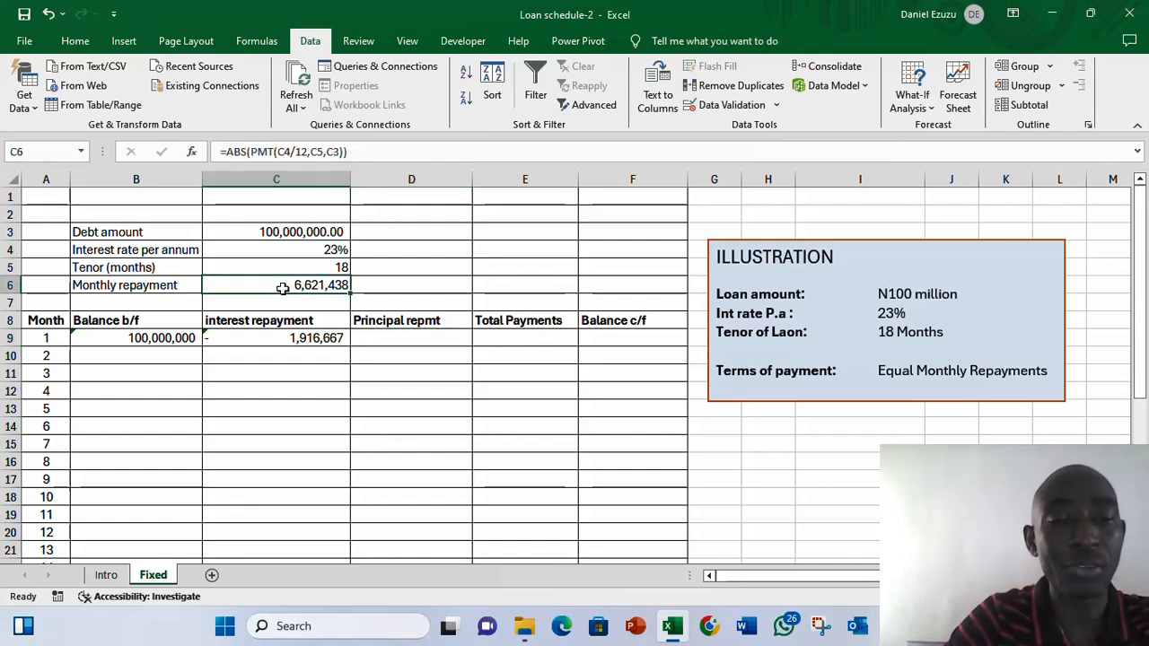
{"action": "left_click", "coordinate": [383, 338]}
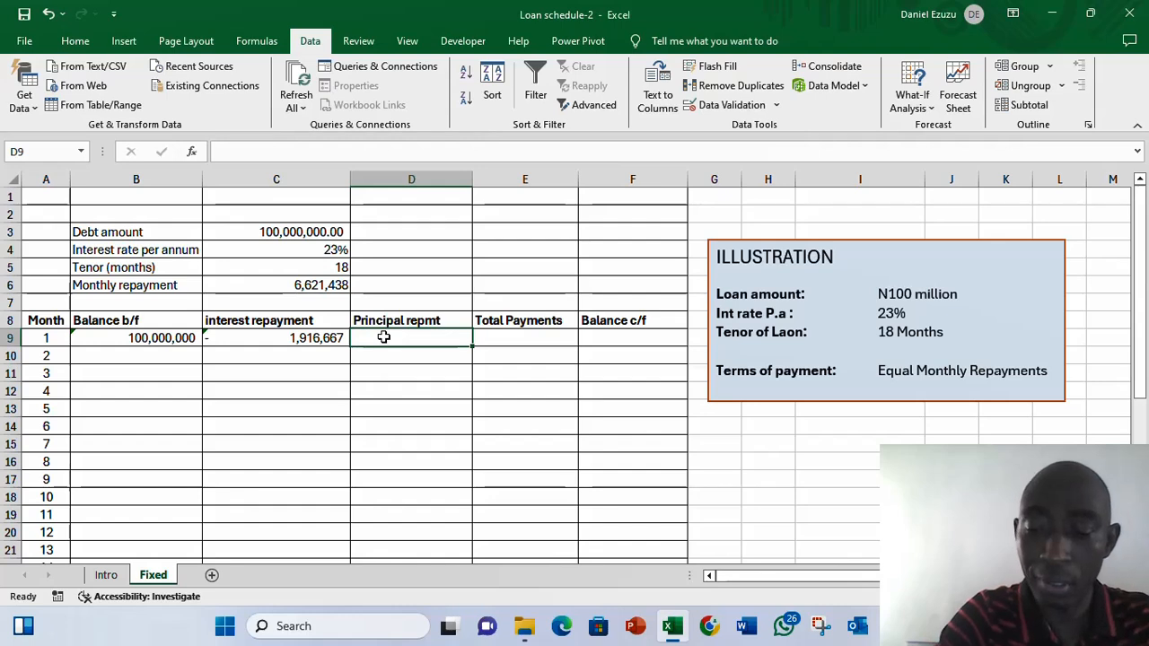
{"action": "type", "text": "=ppm"}
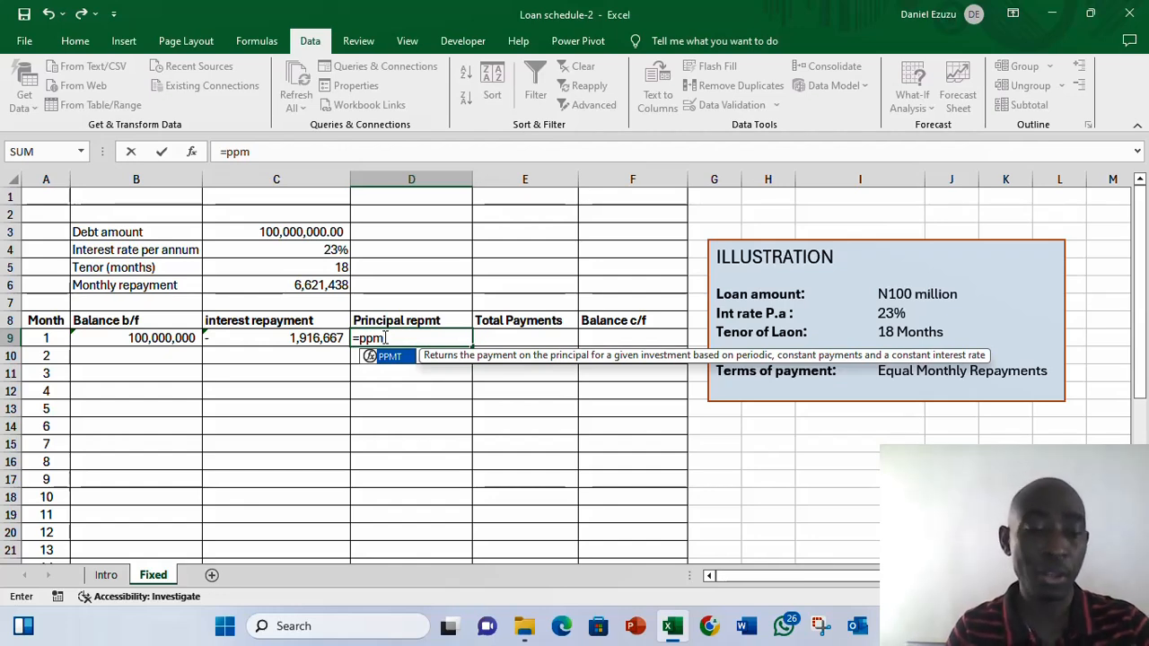
{"action": "key", "text": "Tab"}
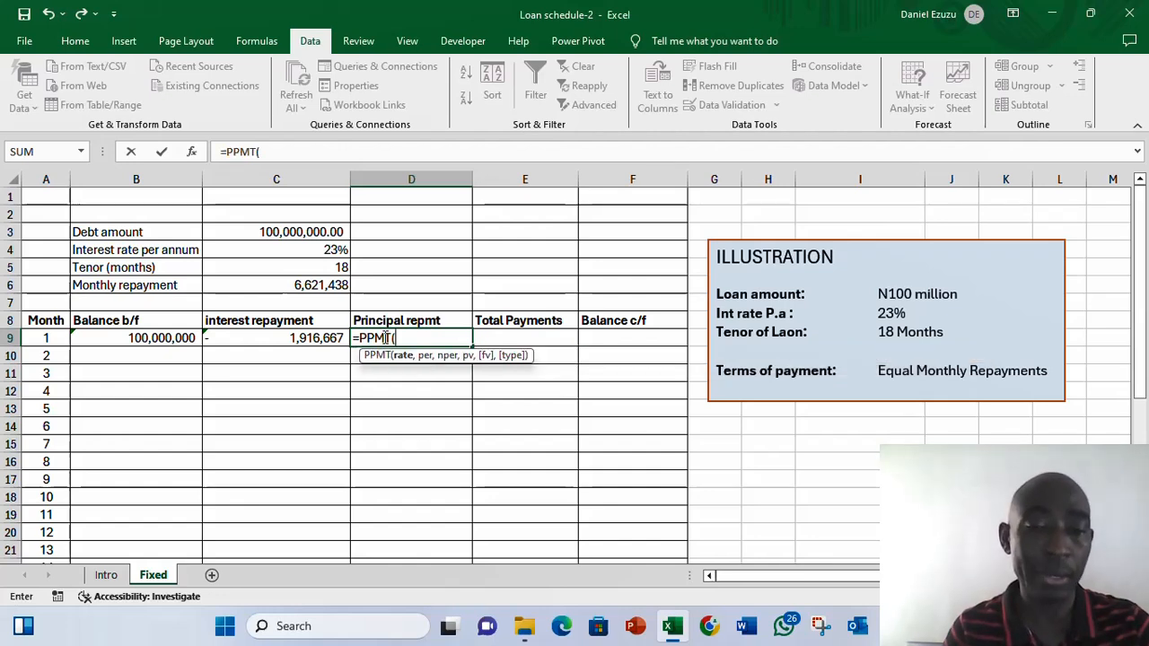
{"action": "left_click", "coordinate": [288, 252]}
{"action": "key", "text": "F4"}
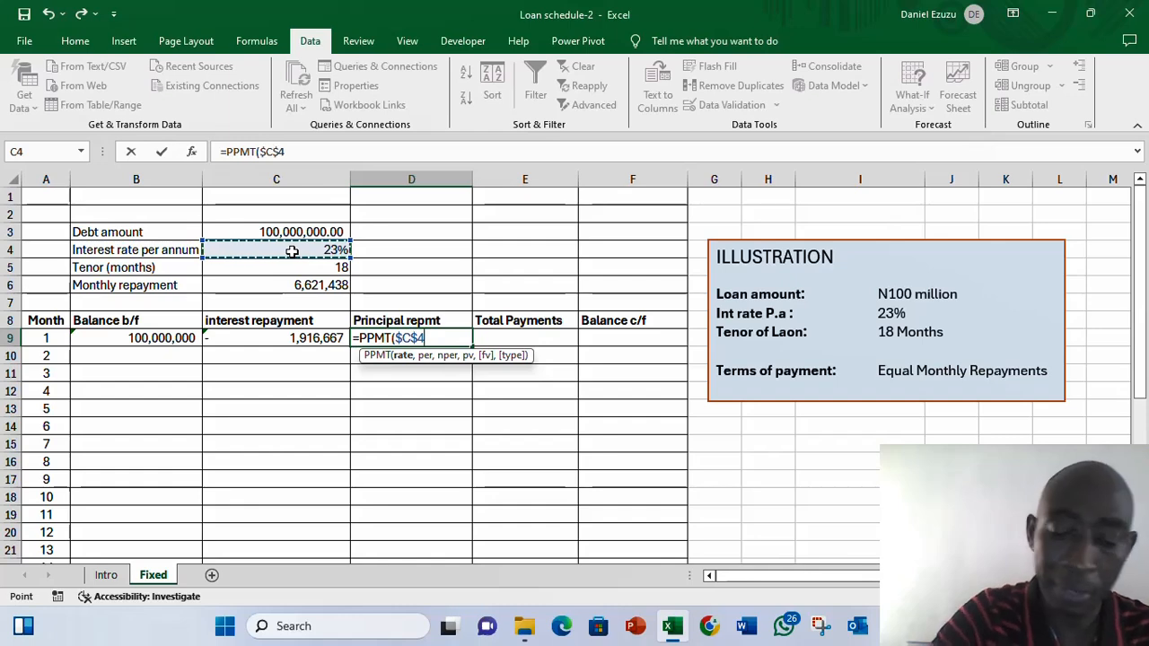
{"action": "type", "text": "/12,"}
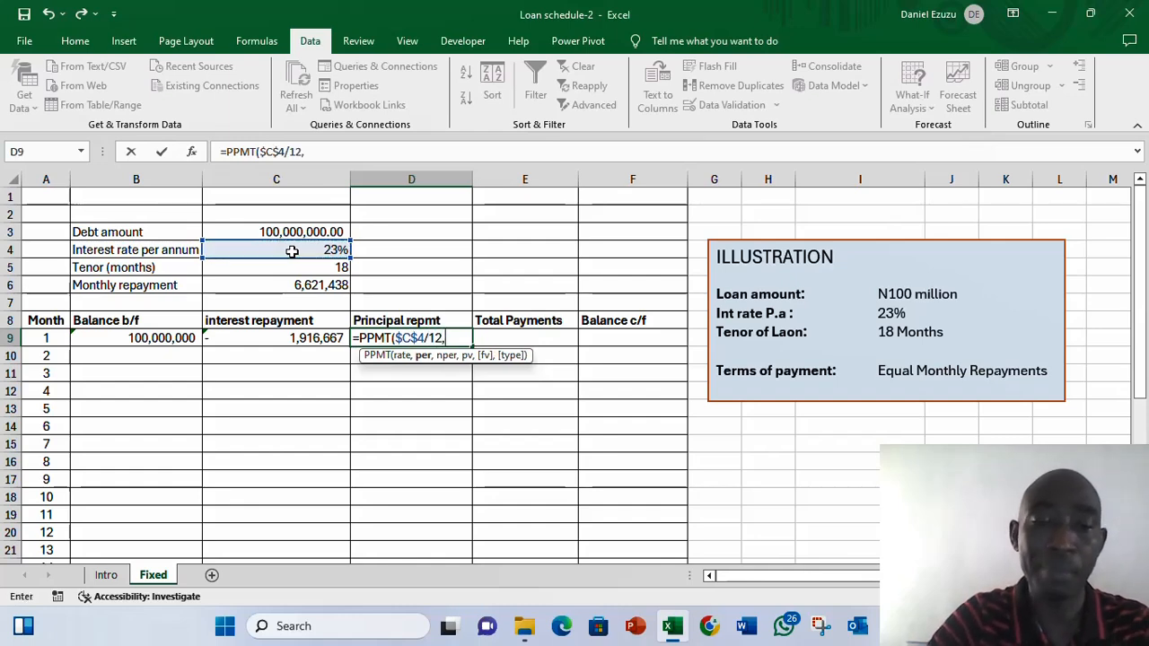
{"action": "left_click", "coordinate": [44, 338]}
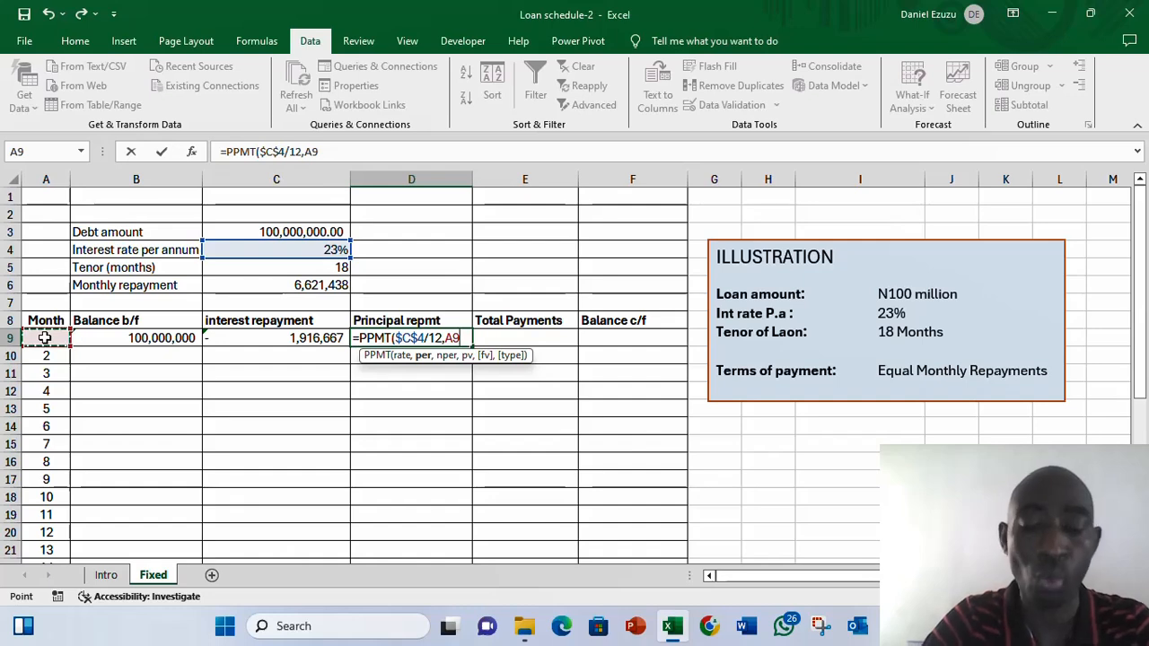
{"action": "type", "text": ","}
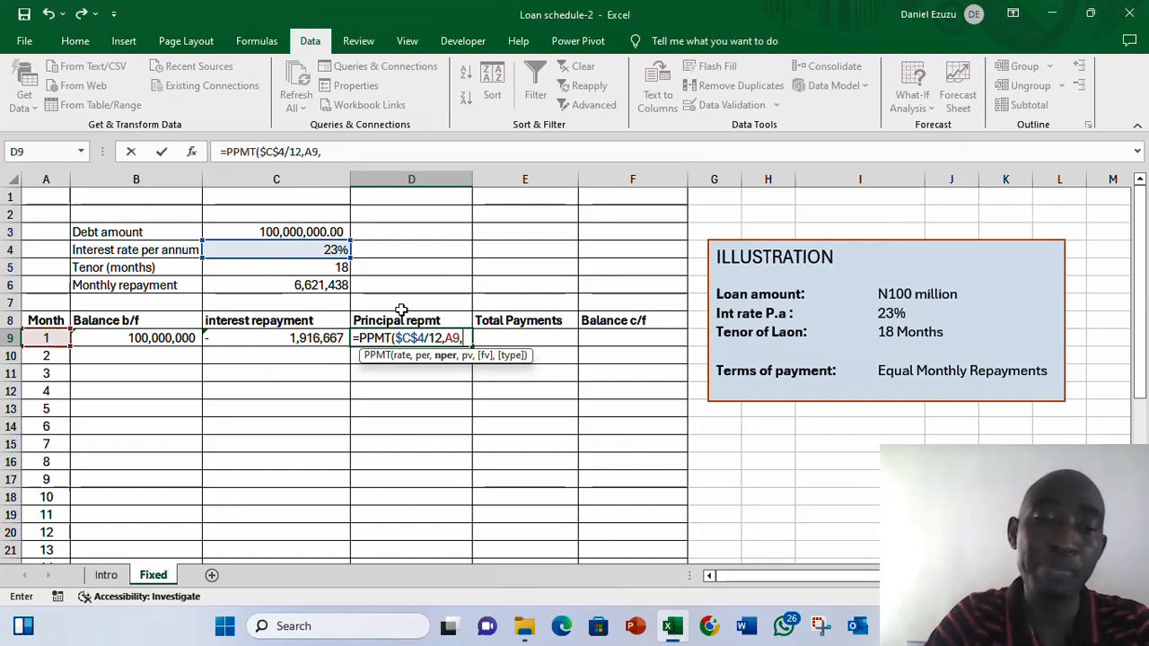
{"action": "left_click", "coordinate": [335, 269]}
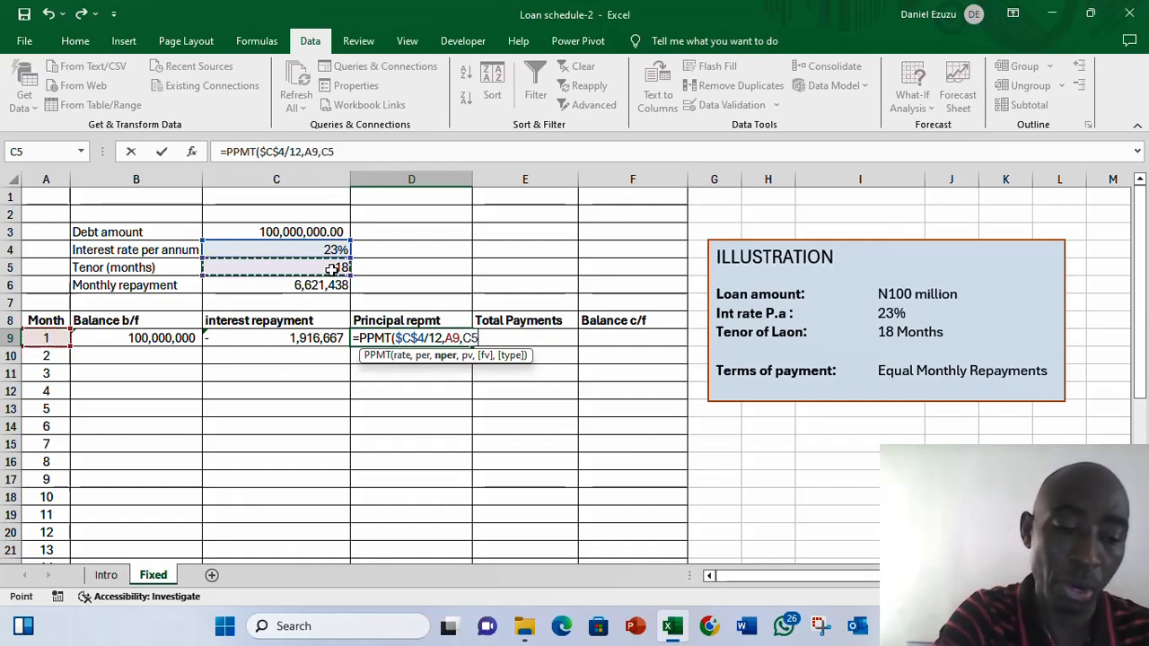
{"action": "key", "text": "F4"}
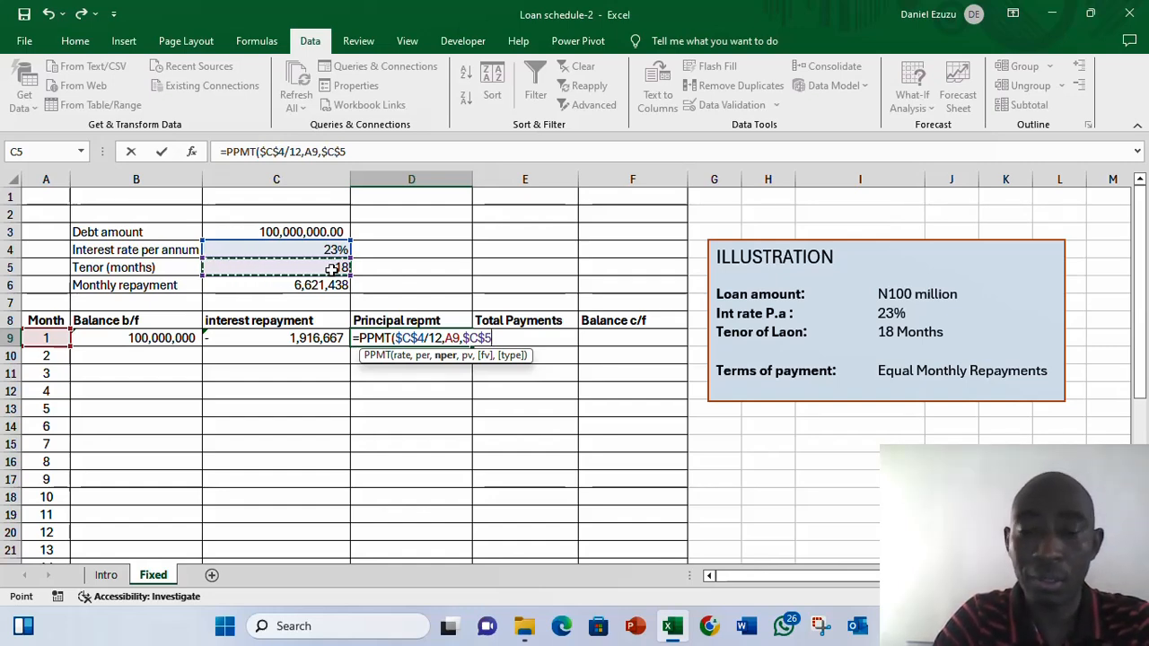
{"action": "type", "text": ","}
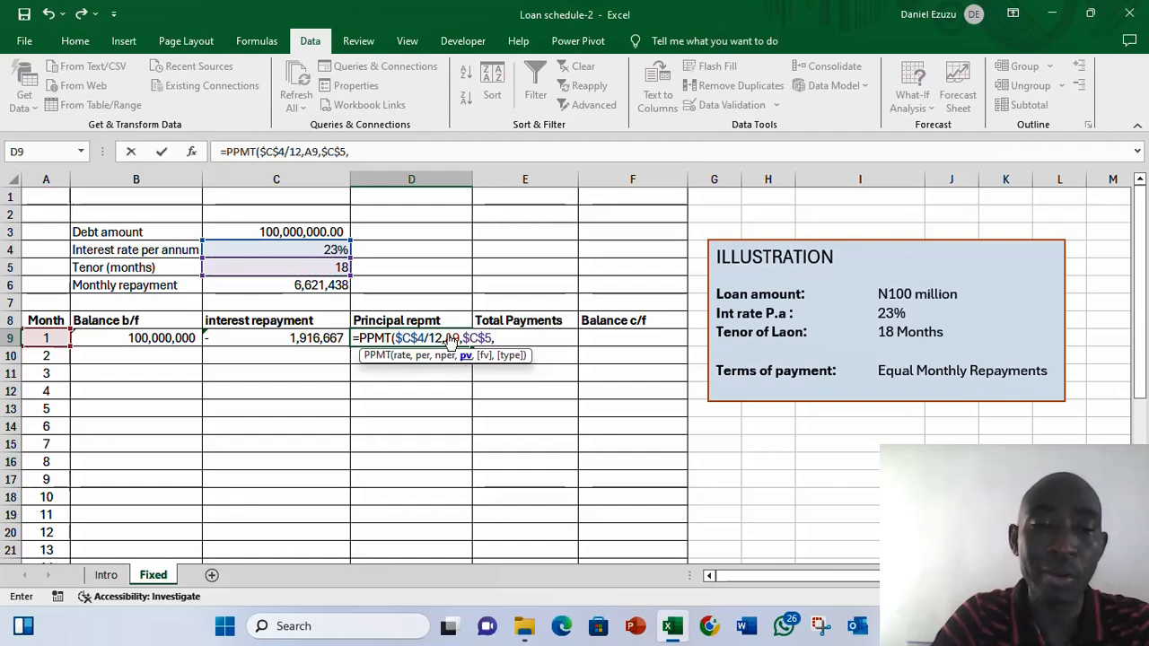
{"action": "left_click", "coordinate": [301, 232]}
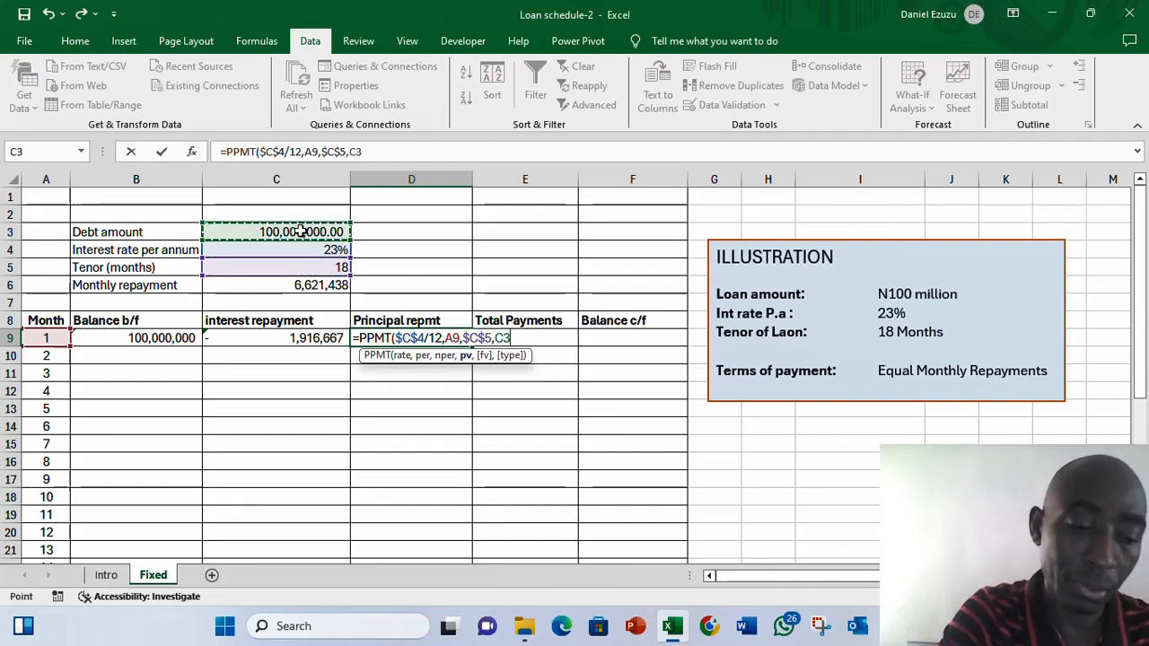
{"action": "key", "text": "F4"}
{"action": "type", "text": ")"}
{"action": "key", "text": "Return"}
{"action": "key", "text": "Return"}
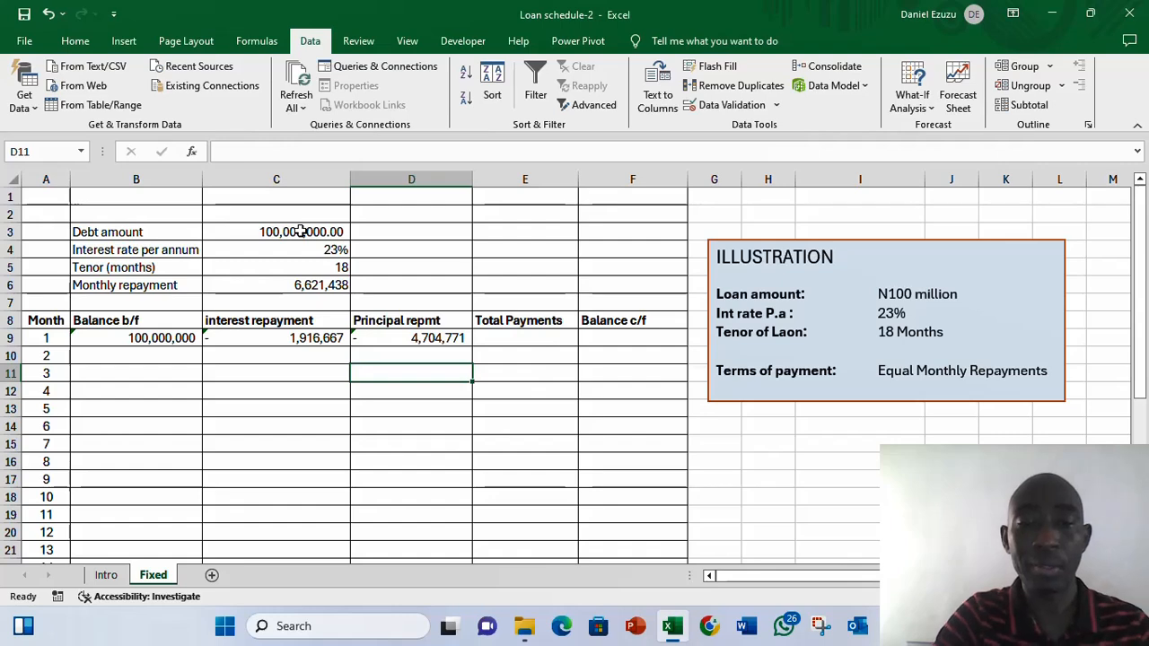
- Wrap month 1's IPMT interest formula in ABS so the interest repayment shows as positive
{"action": "key", "text": "Up"}
{"action": "key", "text": "Up"}
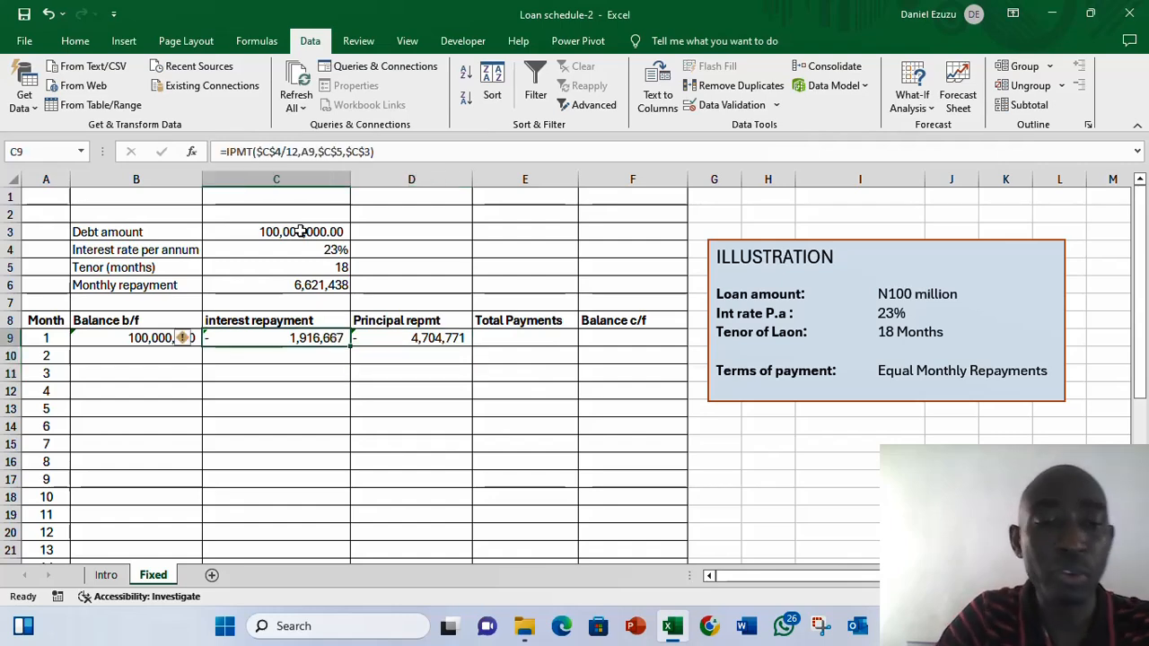
{"action": "key", "text": "Left"}
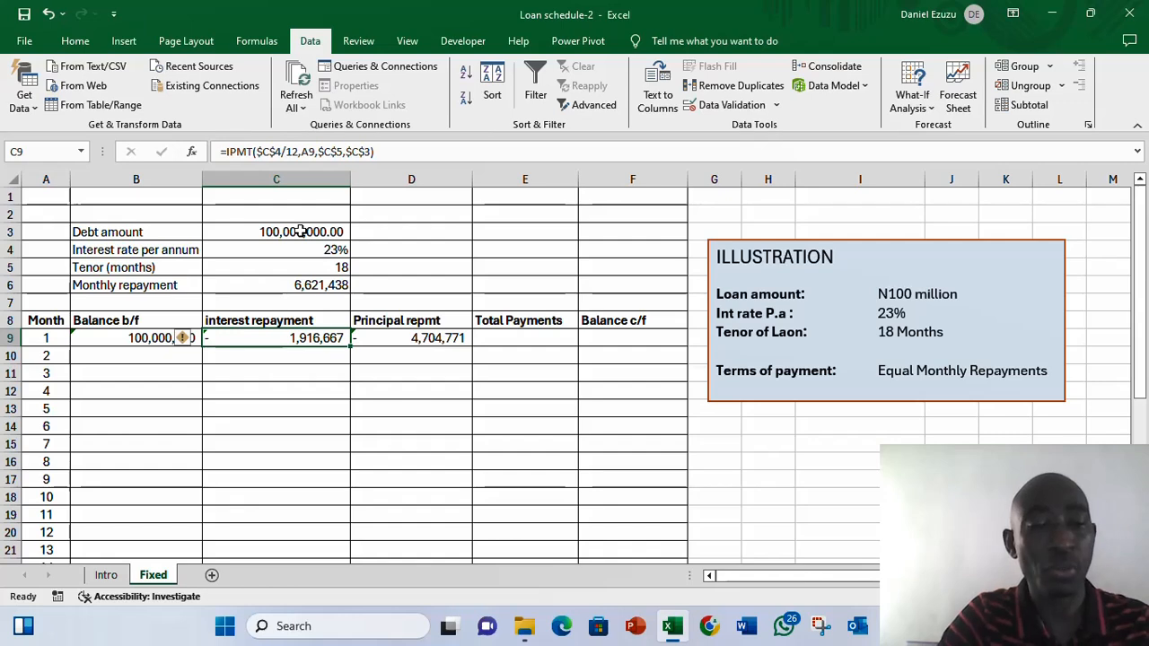
{"action": "key", "text": "shift+Right"}
{"action": "key", "text": "shift+Left"}
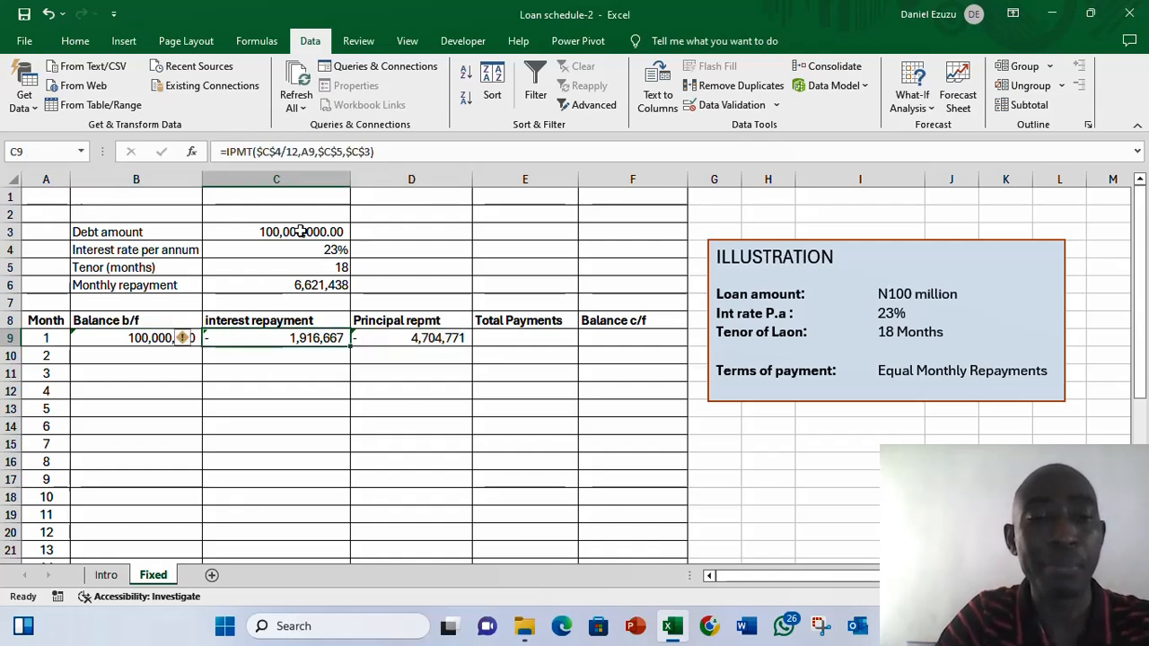
{"action": "left_click", "coordinate": [225, 150]}
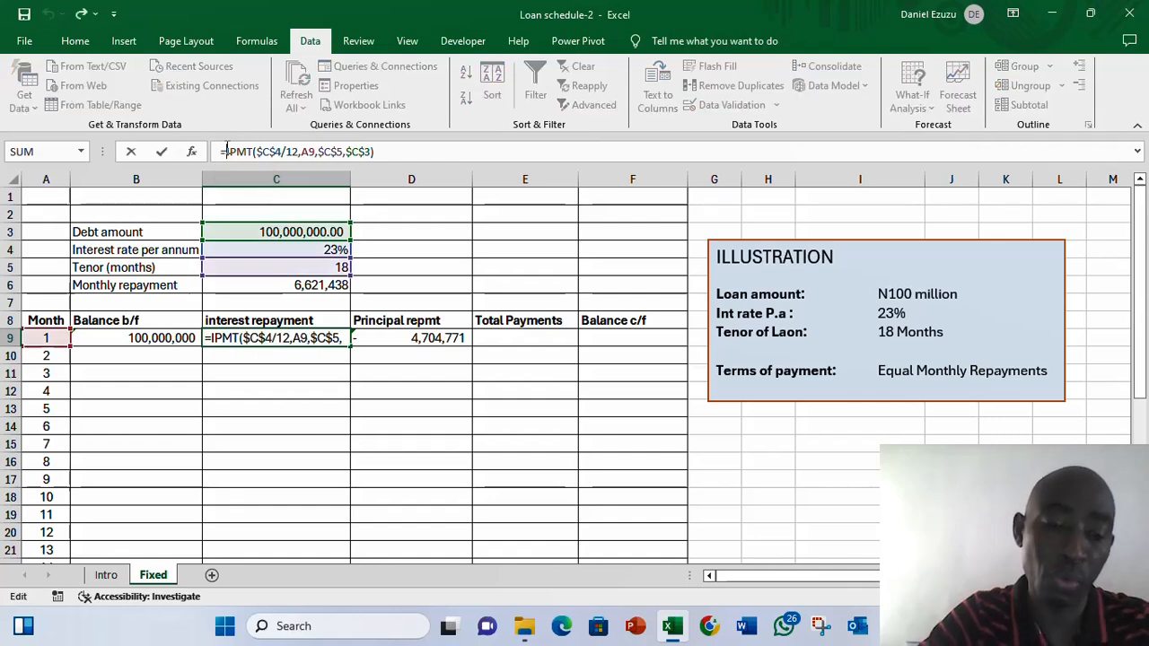
{"action": "type", "text": "abs"}
{"action": "key", "text": "Tab"}
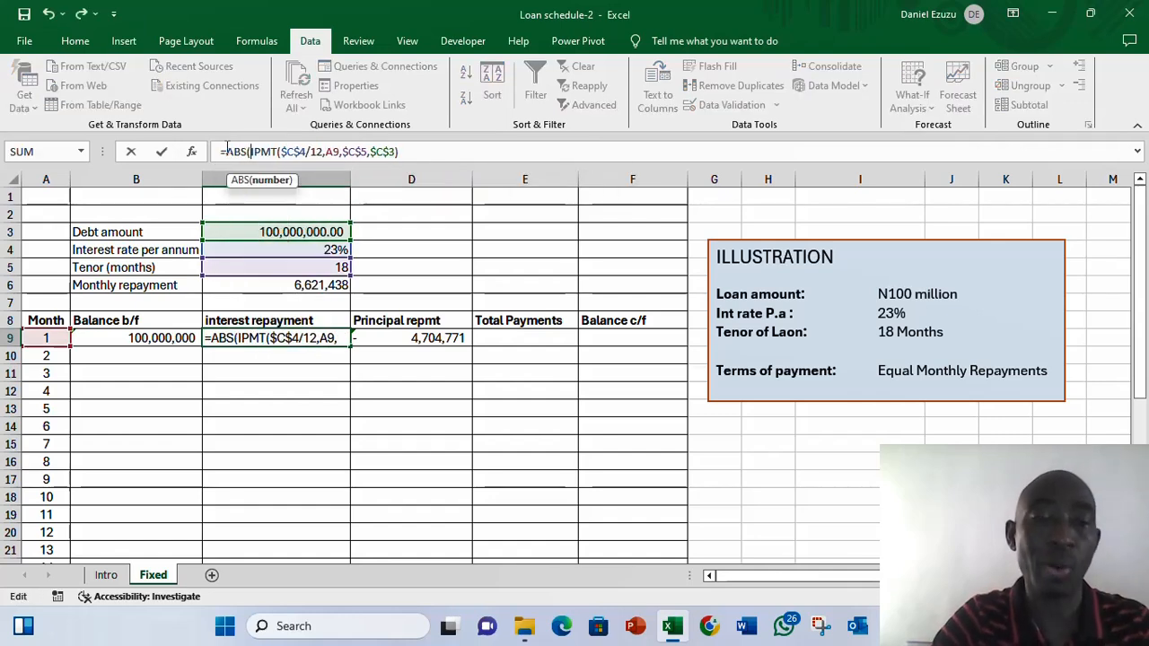
{"action": "key", "text": "Return"}
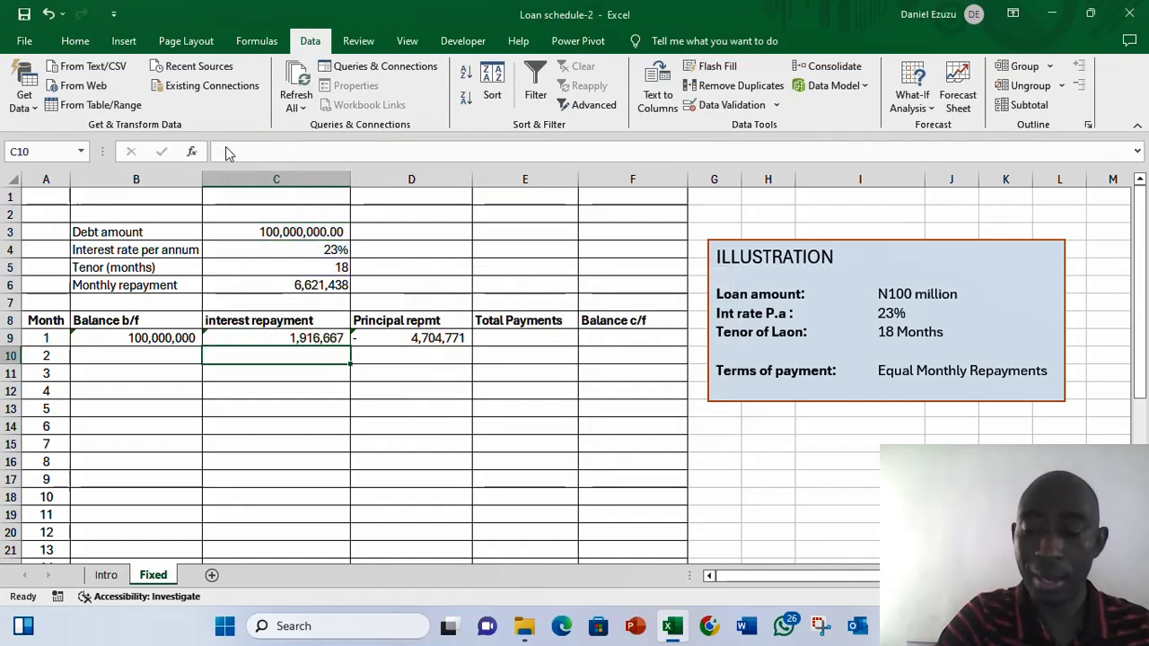
{"action": "key", "text": "Up"}
{"action": "key", "text": "Right"}
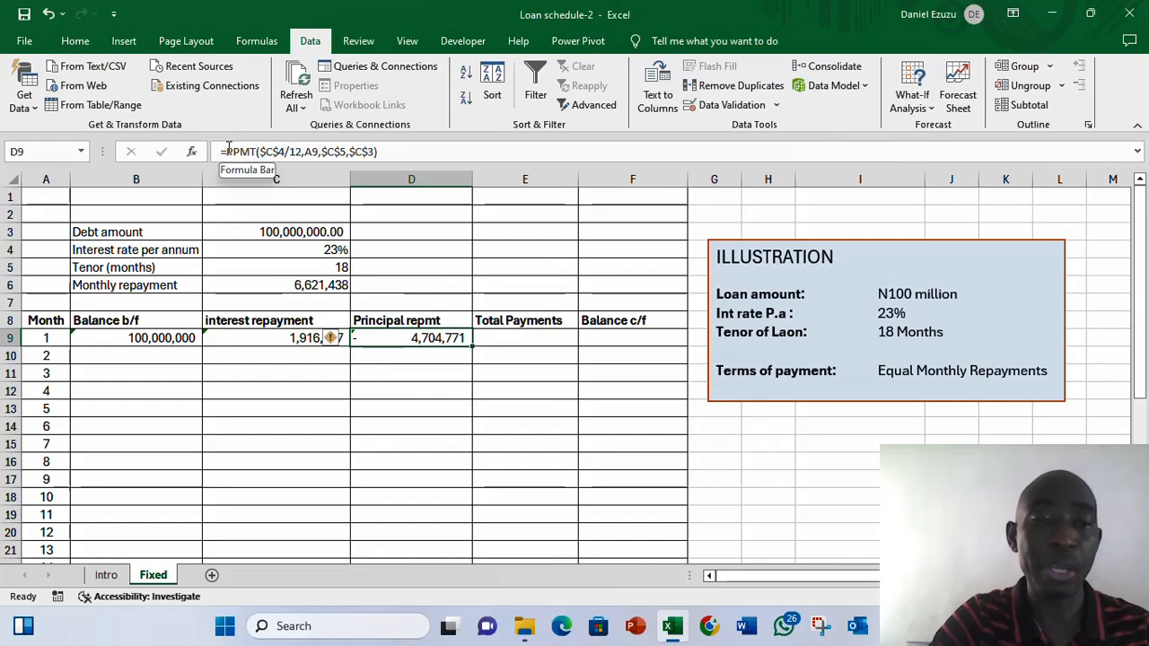
{"action": "type", "text": "a"}
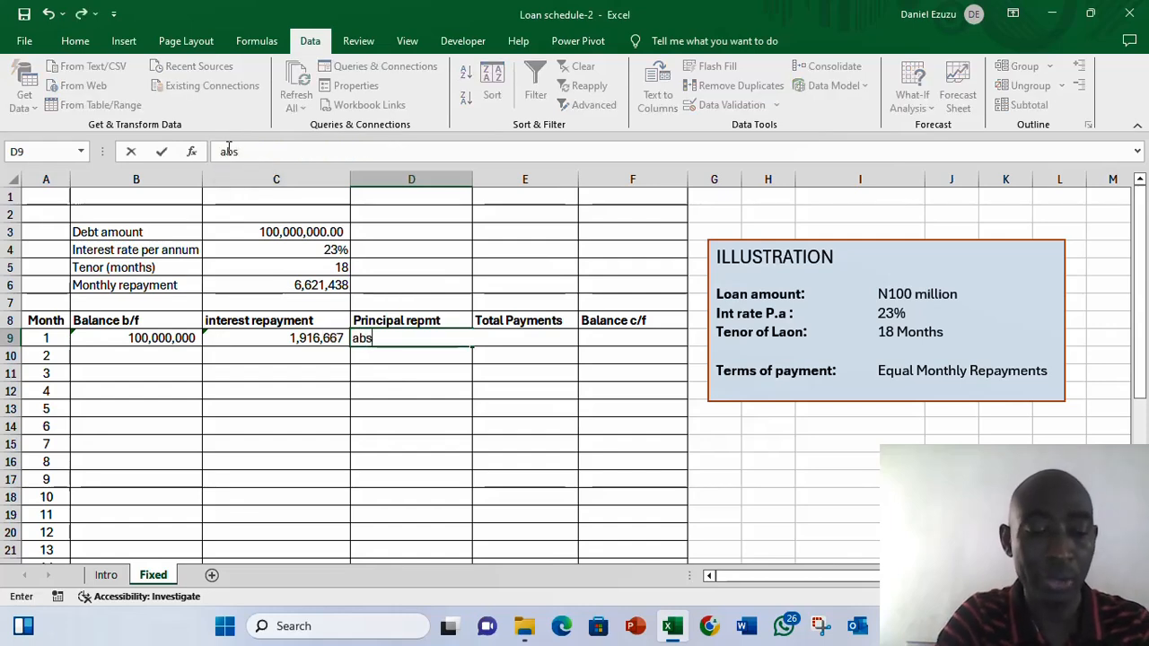
{"action": "type", "text": "bs"}
{"action": "key", "text": "Right"}
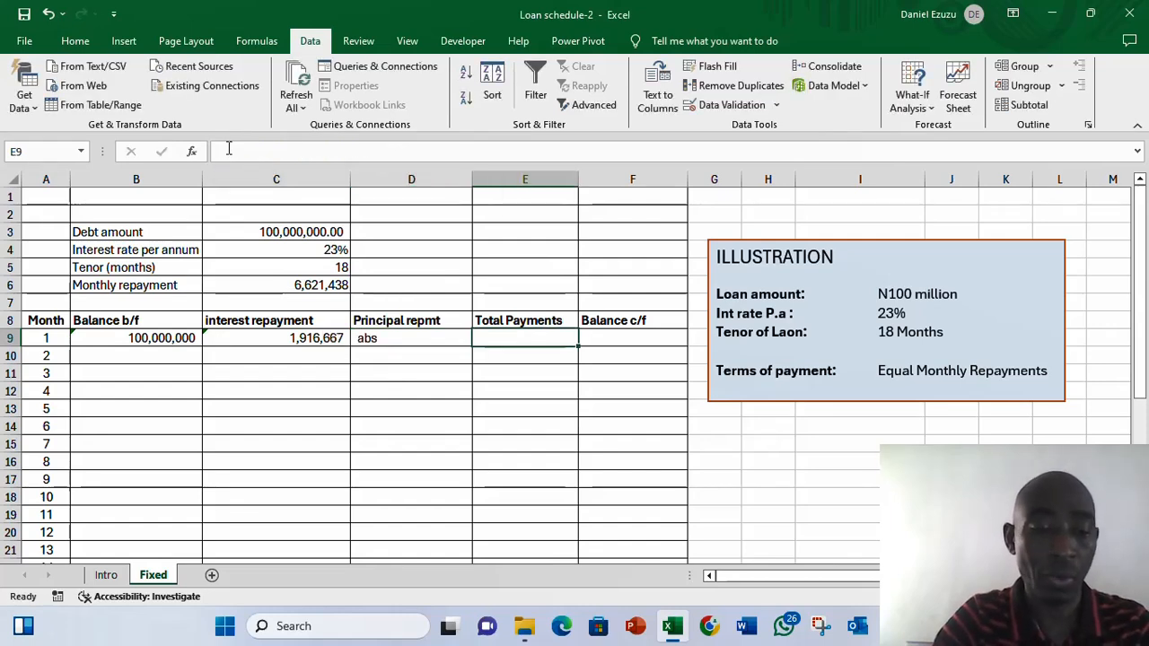
{"action": "key", "text": "ctrl+z"}
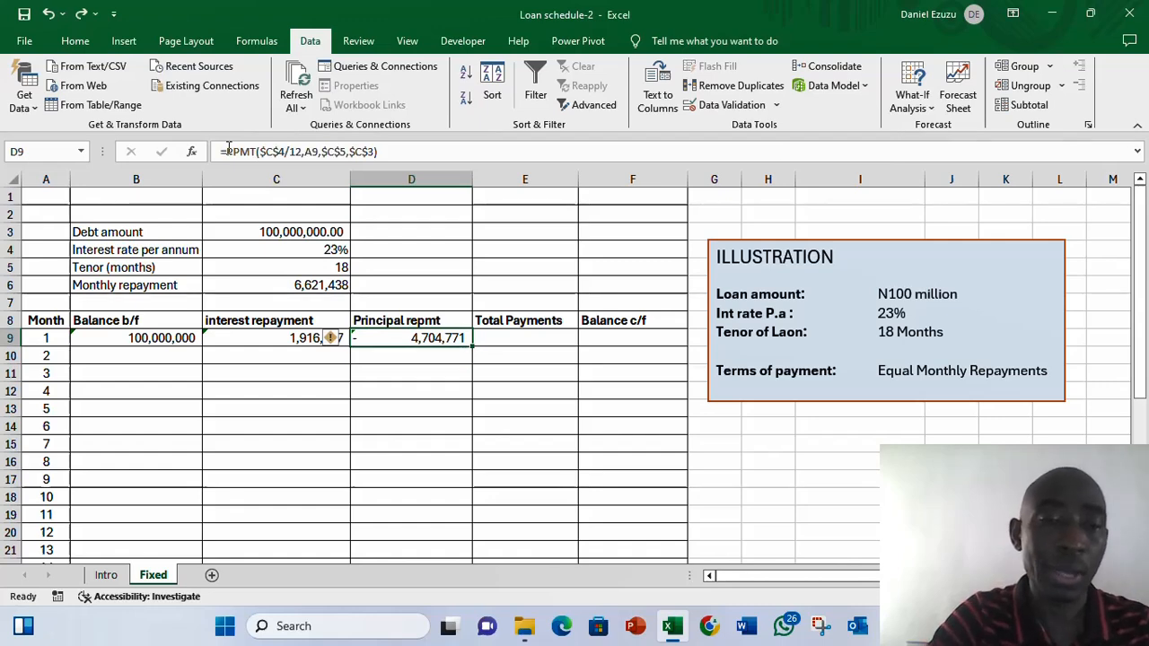
- Wrap month 1's PPMT principal formula in ABS so the principal repayment shows as positive
{"action": "left_click", "coordinate": [229, 151]}
{"action": "type", "text": "abs"}
{"action": "key", "text": "Tab"}
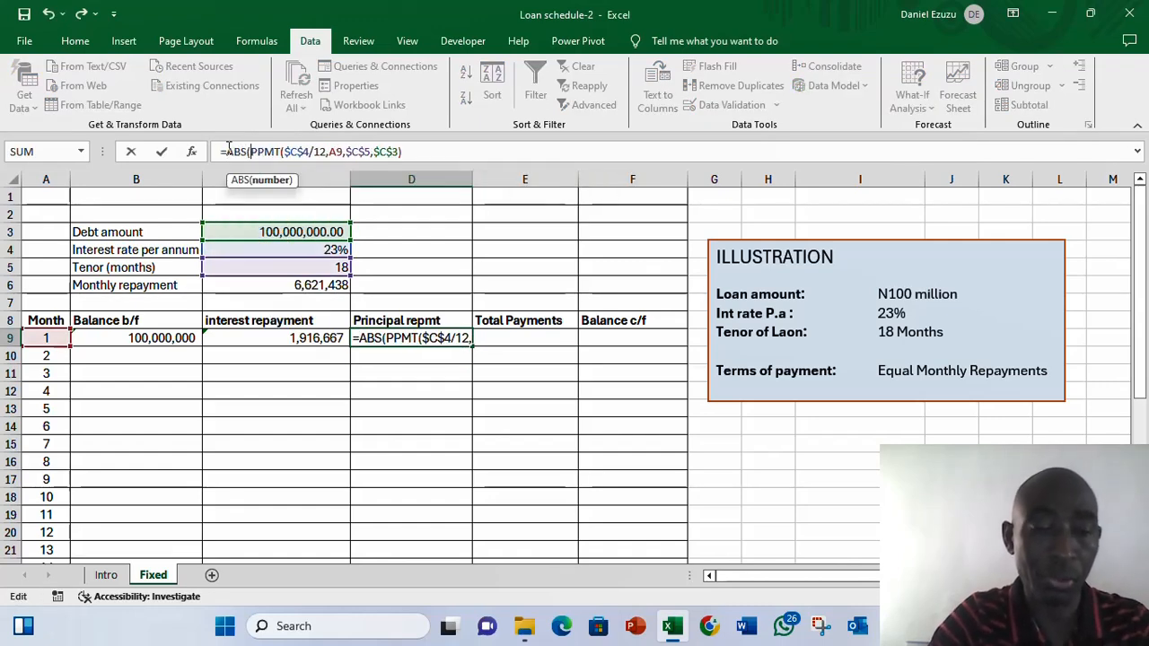
{"action": "key", "text": "Return"}
{"action": "key", "text": "Return"}
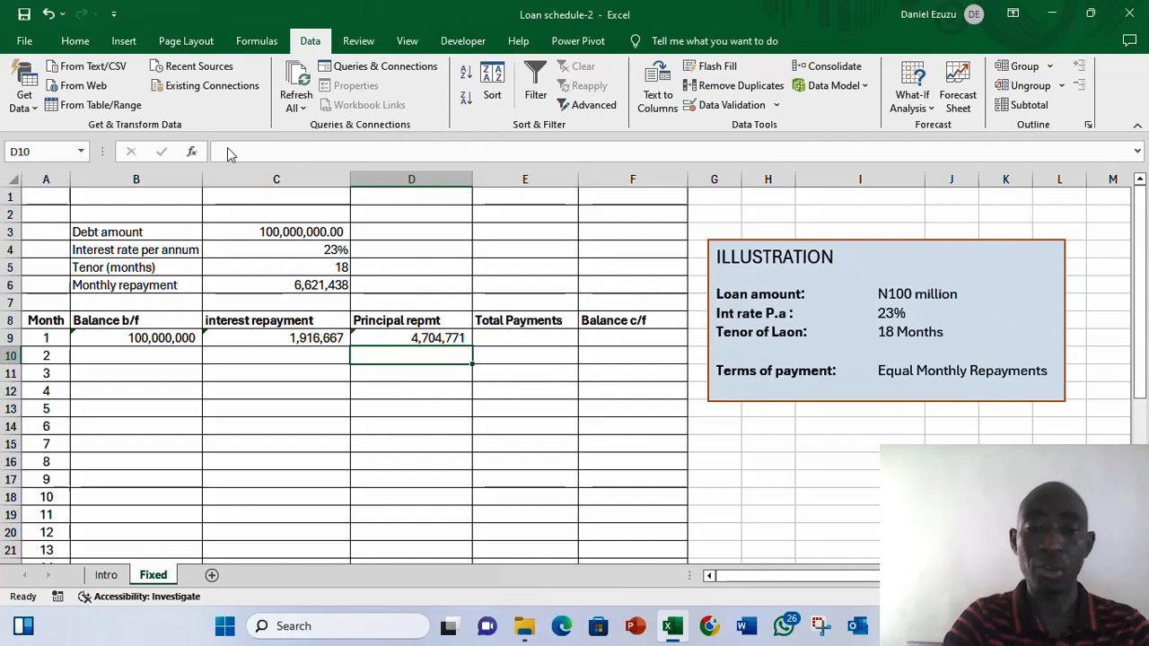
- Enter month 1's total payment as principal plus interest, =D9+C9
{"action": "key", "text": "Up"}
{"action": "key", "text": "Right"}
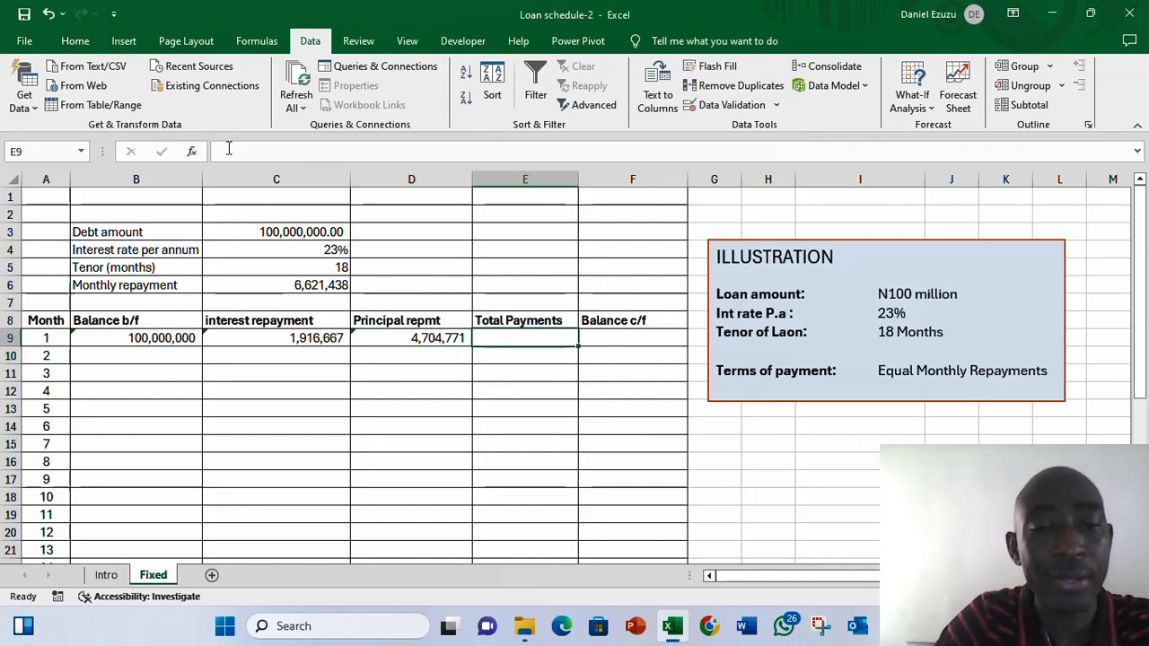
{"action": "key", "text": "Down"}
{"action": "key", "text": "Down"}
{"action": "key", "text": "Up"}
{"action": "key", "text": "Down"}
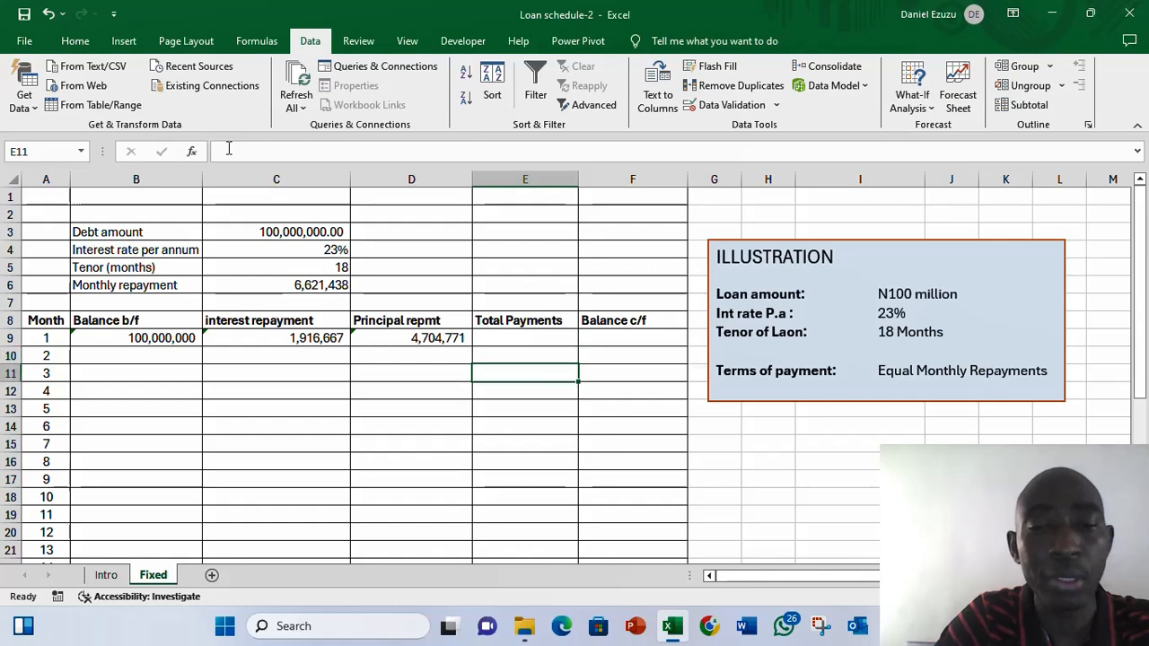
{"action": "key", "text": "Up"}
{"action": "key", "text": "Up"}
{"action": "type", "text": "="}
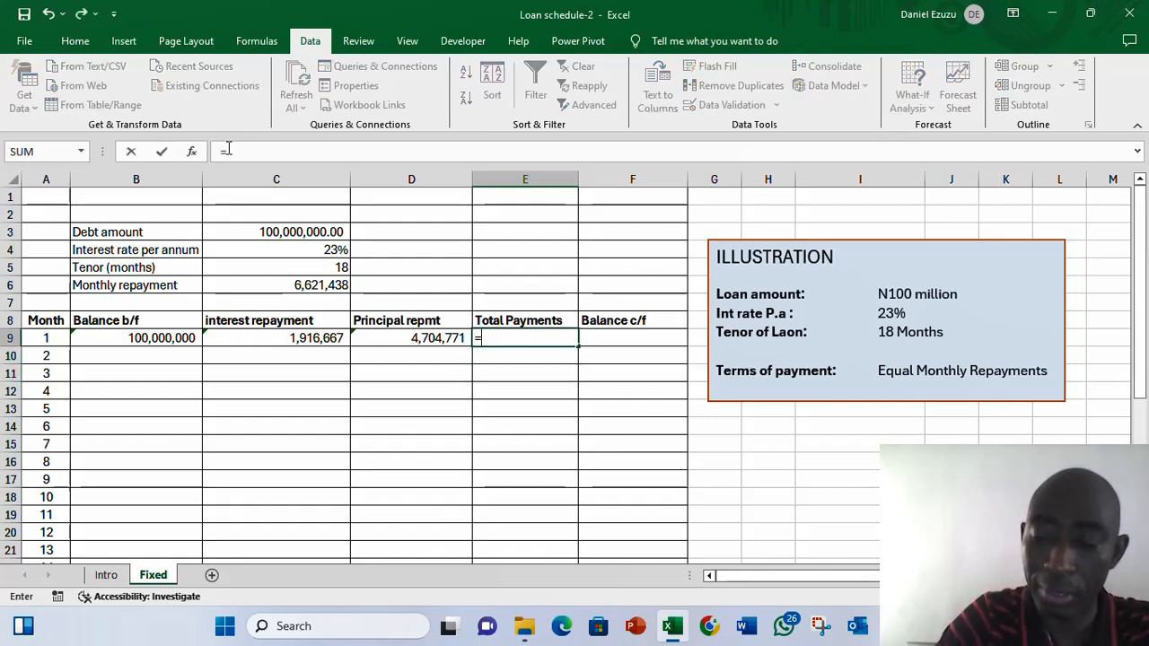
{"action": "key", "text": "Left"}
{"action": "type", "text": "+"}
{"action": "key", "text": "Left"}
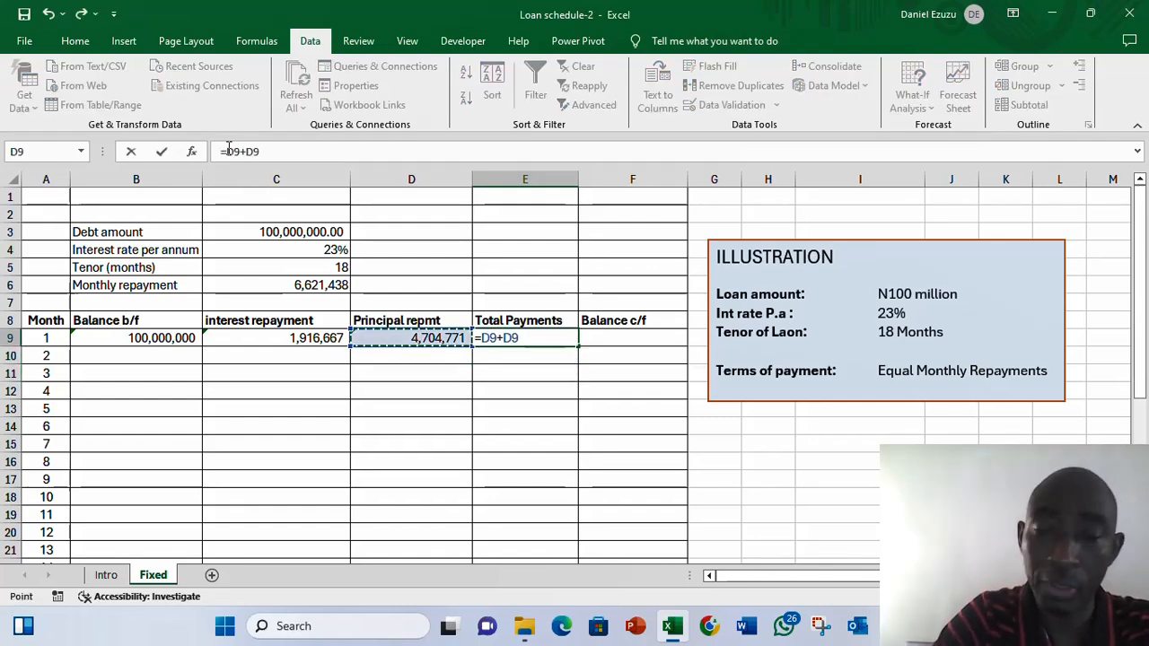
{"action": "key", "text": "Left"}
{"action": "key", "text": "Return"}
- Enter month 1's balance carried forward as balance brought forward minus principal, =B9-D9
{"action": "key", "text": "Up"}
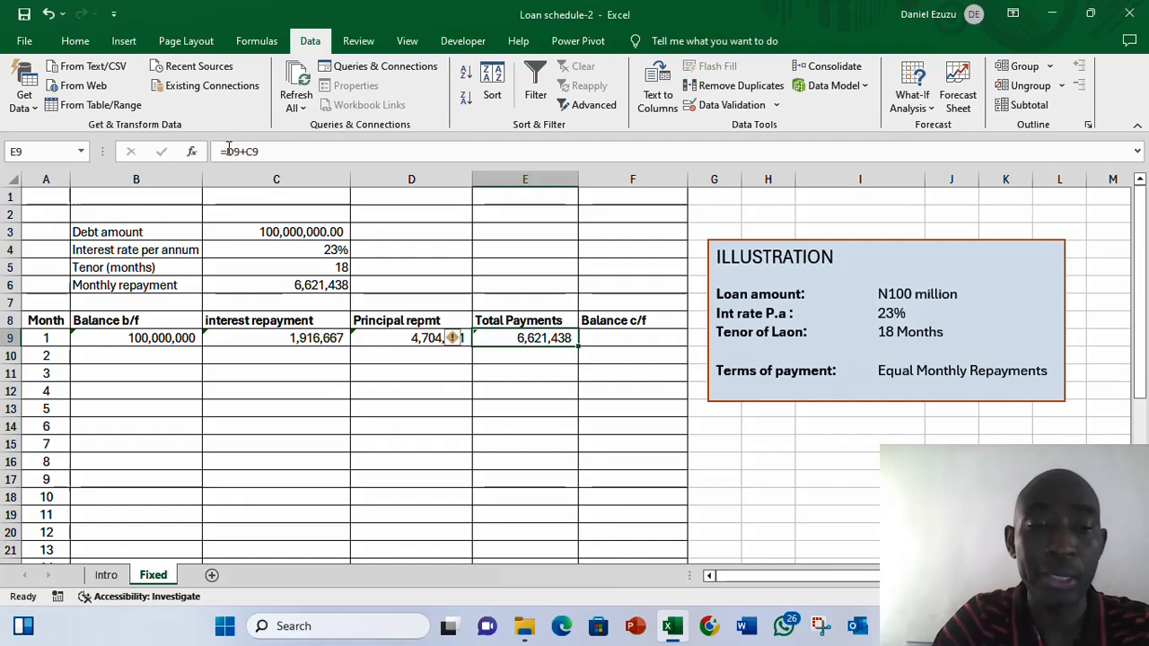
{"action": "key", "text": "Right"}
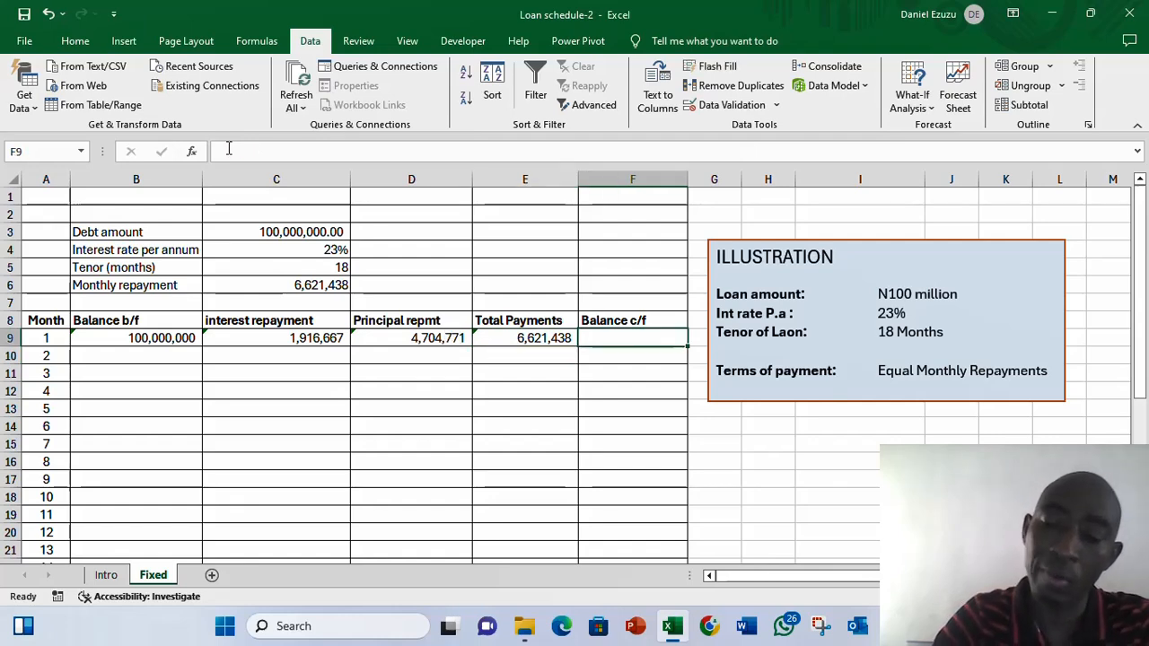
{"action": "type", "text": "="}
{"action": "key", "text": "Left"}
{"action": "key", "text": "Left"}
{"action": "key", "text": "Left"}
{"action": "key", "text": "Left"}
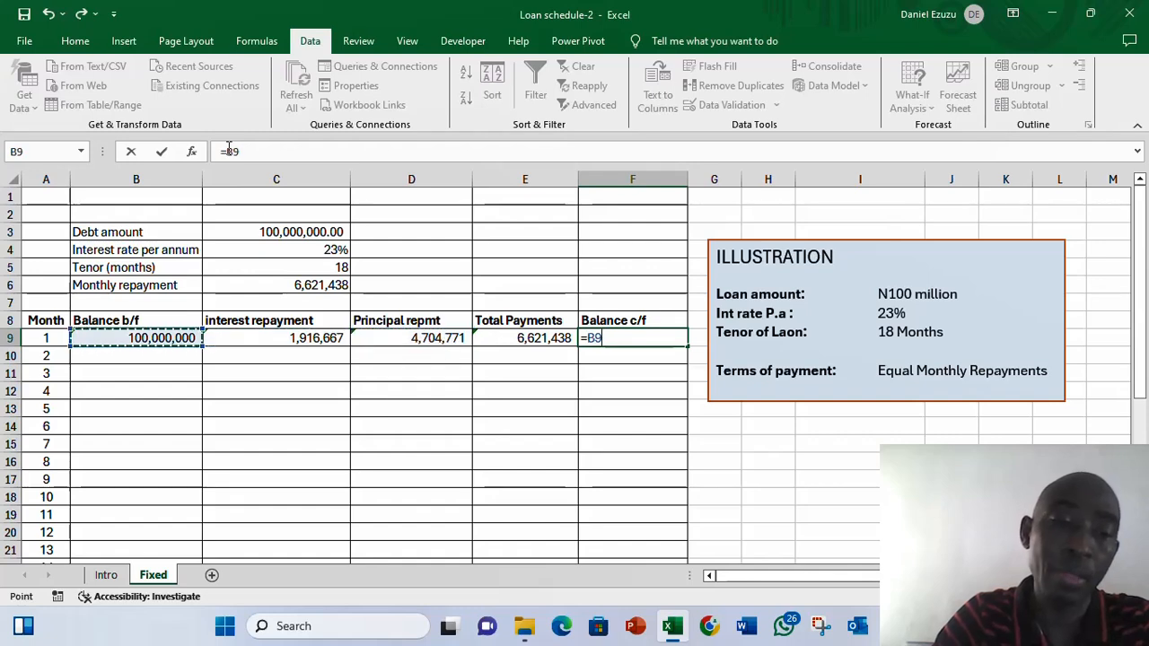
{"action": "type", "text": "-"}
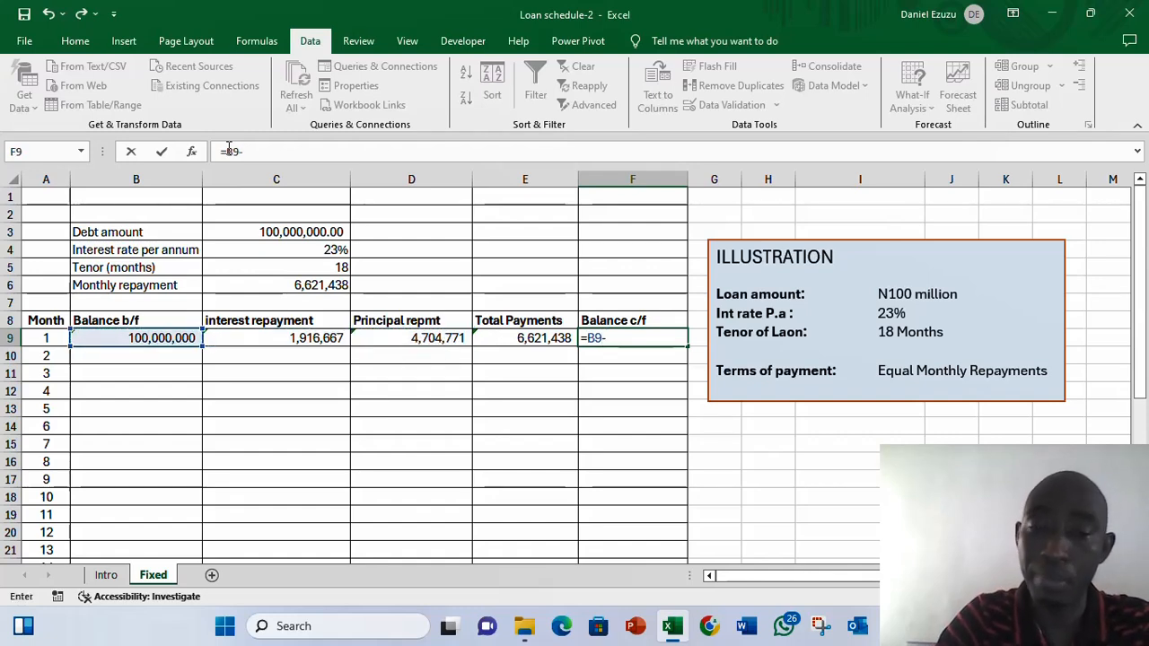
{"action": "key", "text": "Left"}
{"action": "key", "text": "Left"}
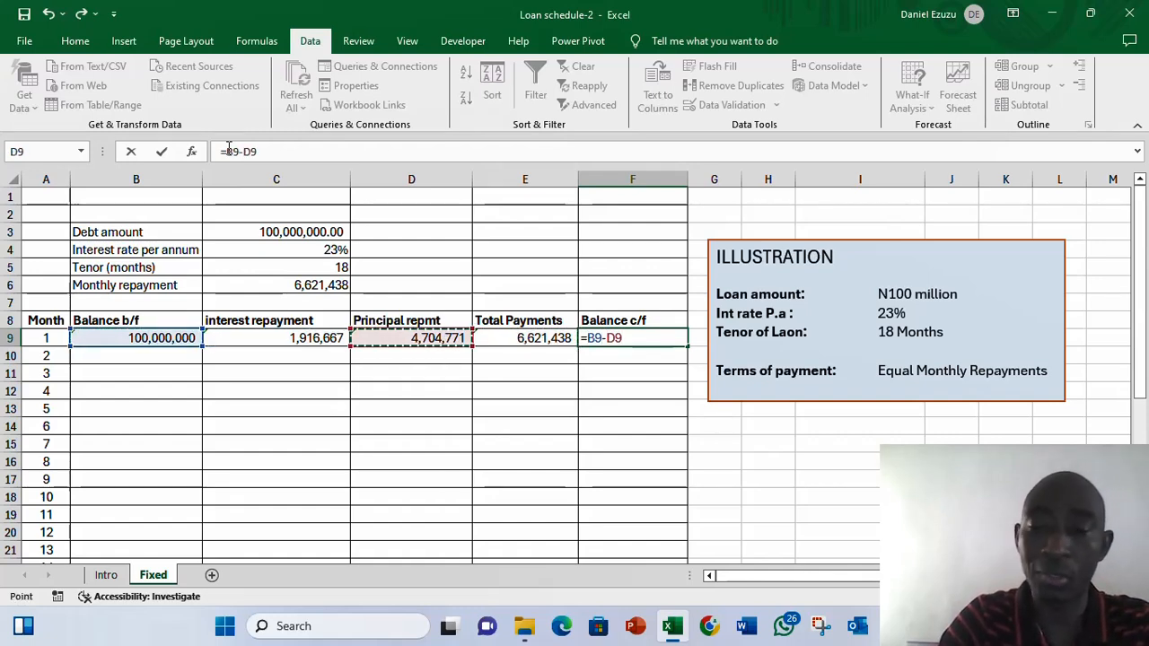
{"action": "key", "text": "Return"}
- Set month 2's balance brought forward equal to month 1's balance carried forward, =F9
{"action": "key", "text": "Up"}
{"action": "key", "text": "Left"}
{"action": "key", "text": "Left"}
{"action": "key", "text": "Left"}
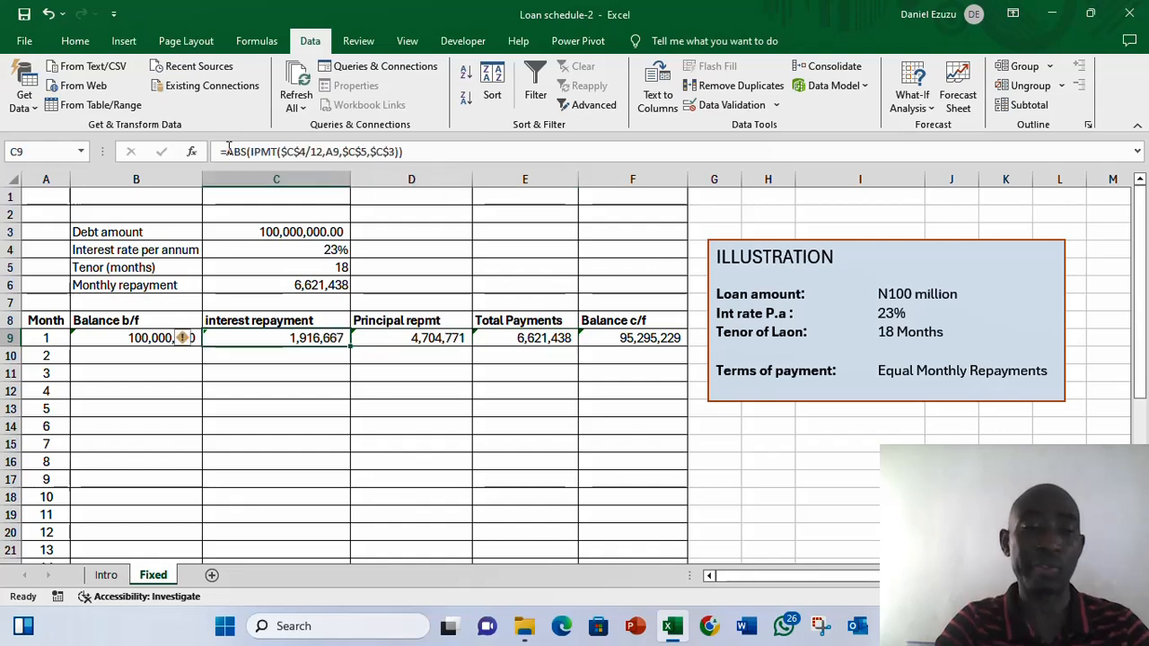
{"action": "key", "text": "Left"}
{"action": "key", "text": "Down"}
{"action": "type", "text": "="}
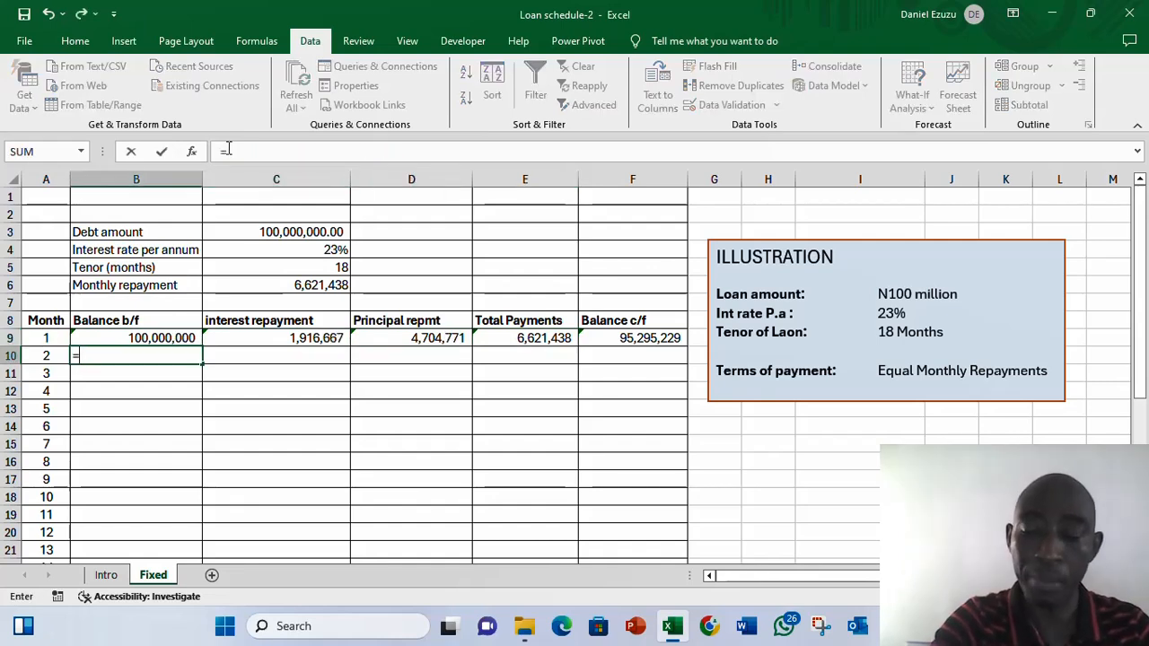
{"action": "key", "text": "Up"}
{"action": "key", "text": "Right"}
{"action": "key", "text": "Right"}
{"action": "key", "text": "Right"}
{"action": "key", "text": "Right"}
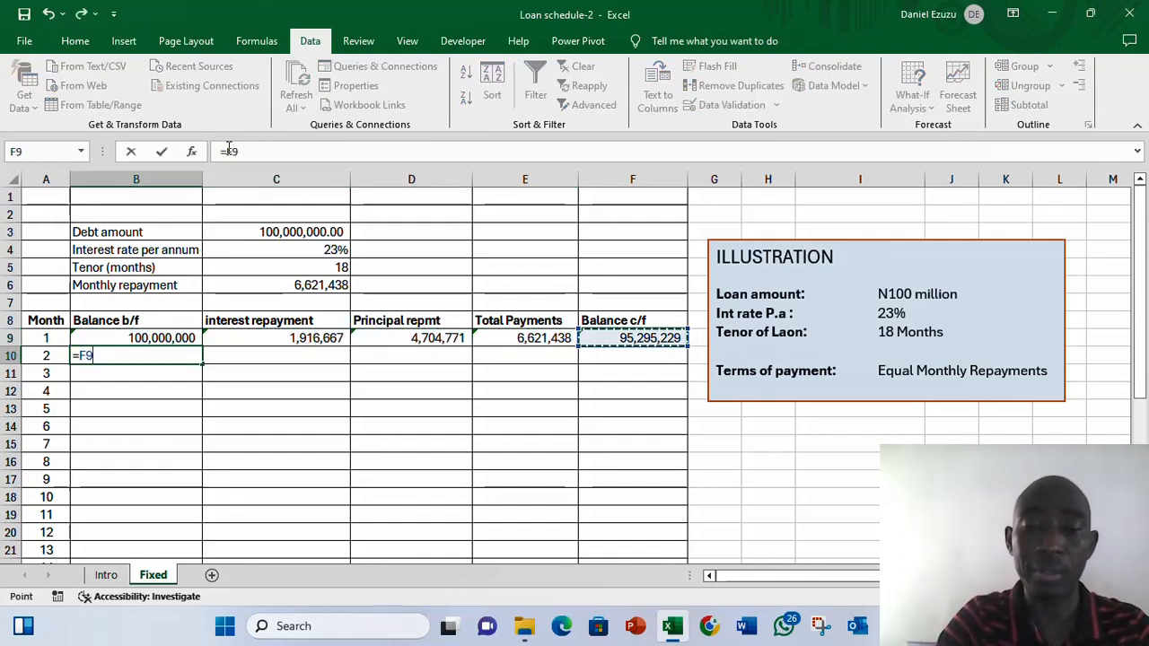
{"action": "key", "text": "Return"}
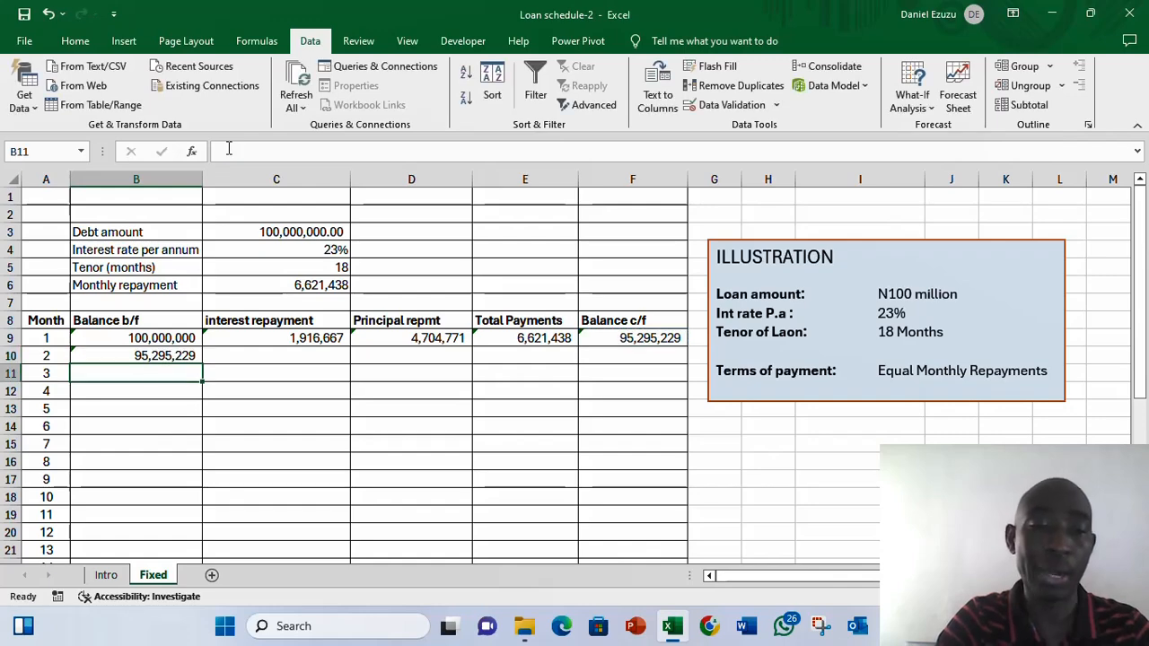
- Fill the balance brought forward formula down column B for the remaining month rows
{"action": "key", "text": "Up"}
{"action": "key", "text": "shift+Down"}
{"action": "key", "text": "shift+Down"}
{"action": "key", "text": "shift+Down"}
{"action": "key", "text": "shift+Down"}
{"action": "key", "text": "shift+Down"}
{"action": "key", "text": "shift+Down"}
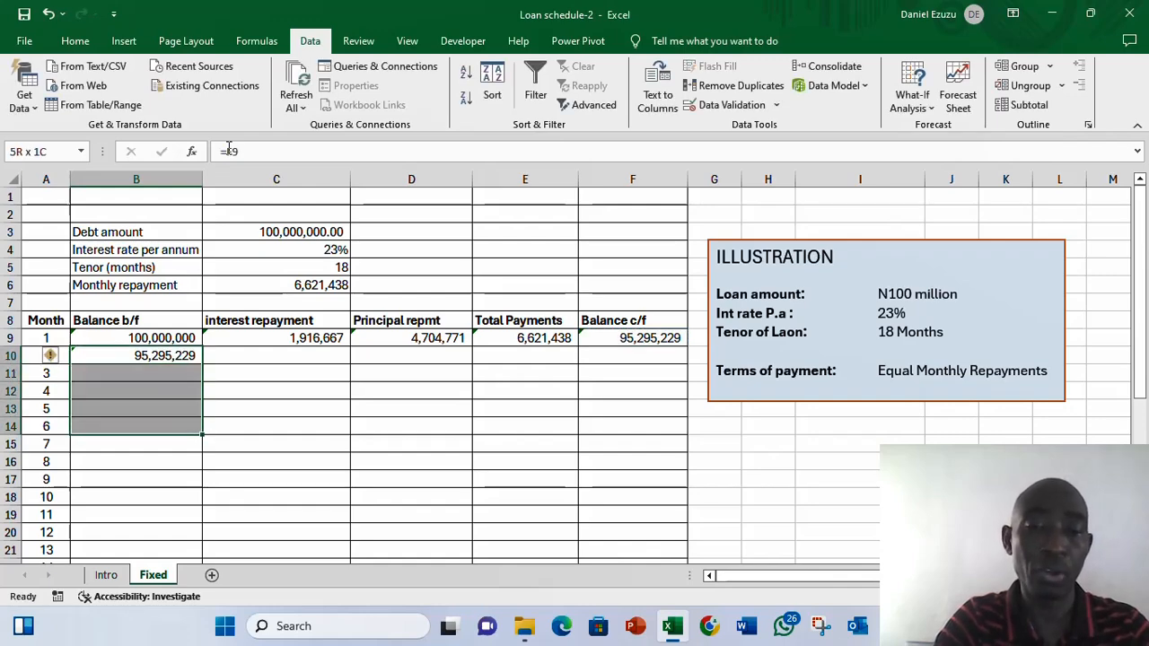
{"action": "key", "text": "shift+Down"}
{"action": "key", "text": "shift+Down"}
{"action": "key", "text": "shift+Down"}
{"action": "key", "text": "shift+Down"}
{"action": "key", "text": "shift+Down"}
{"action": "key", "text": "shift+Down"}
{"action": "key", "text": "shift+Down"}
{"action": "key", "text": "shift+Down"}
{"action": "key", "text": "shift+Down"}
{"action": "key", "text": "shift+Down"}
{"action": "key", "text": "shift+Down"}
{"action": "key", "text": "shift+Down"}
{"action": "key", "text": "shift+Down"}
{"action": "key", "text": "shift+Down"}
{"action": "key", "text": "shift+Down"}
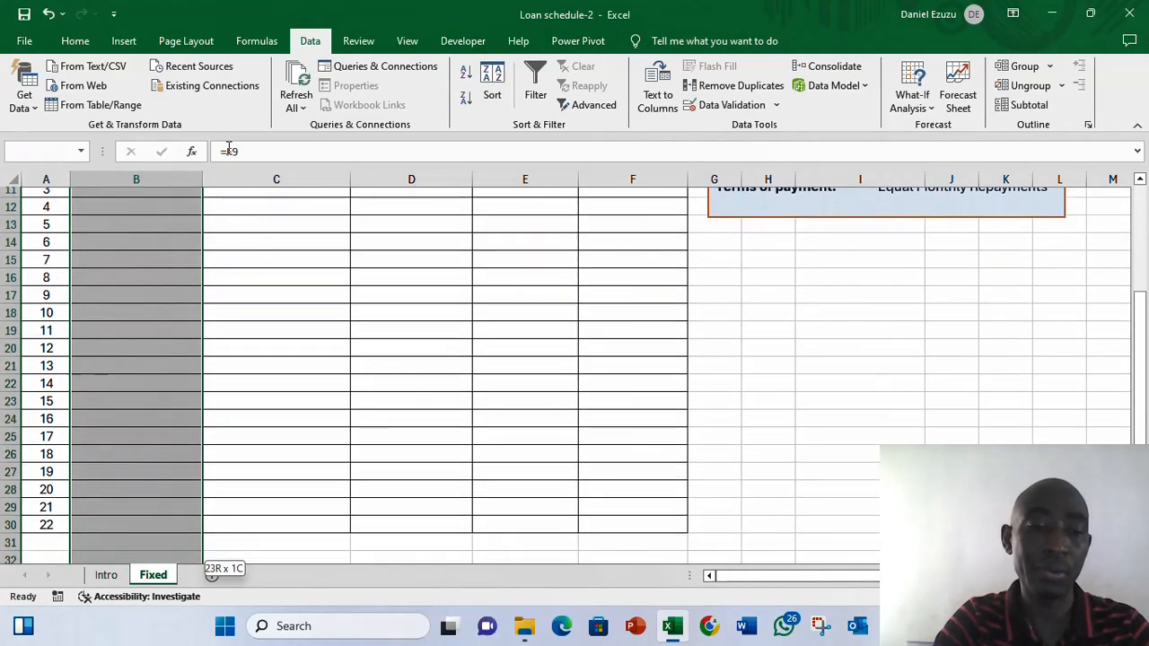
{"action": "key", "text": "ctrl+d"}
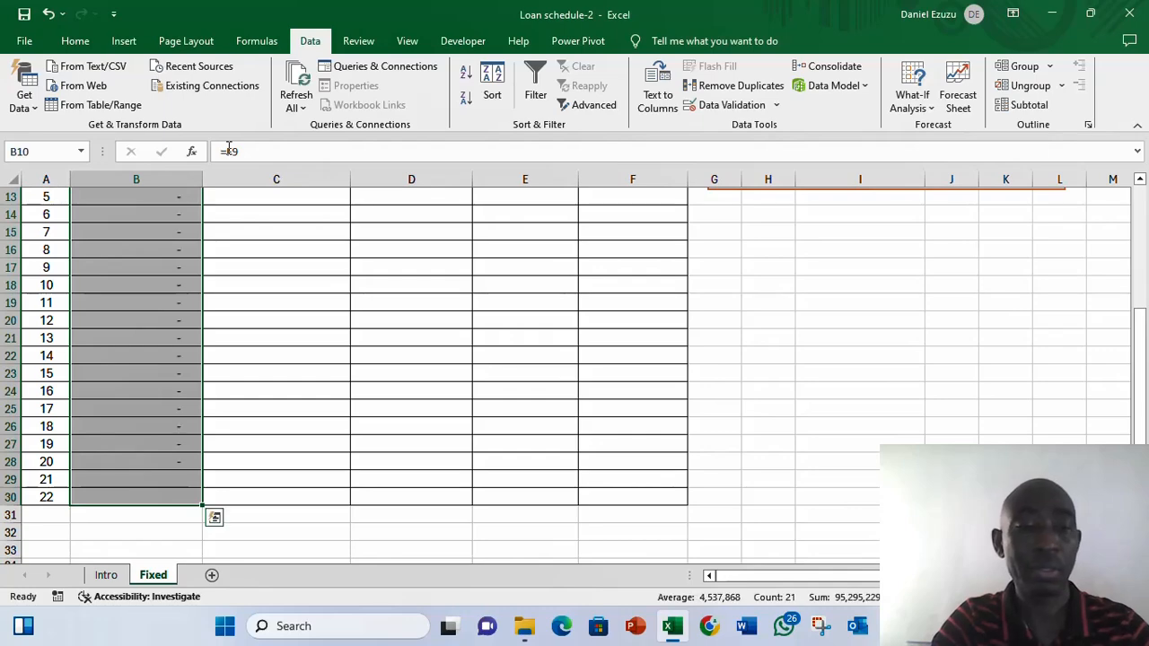
- Fill month 1's interest, principal, total payment and balance formulas down through the remaining month rows
{"action": "key", "text": "Up"}
{"action": "key", "text": "Up"}
{"action": "key", "text": "Right"}
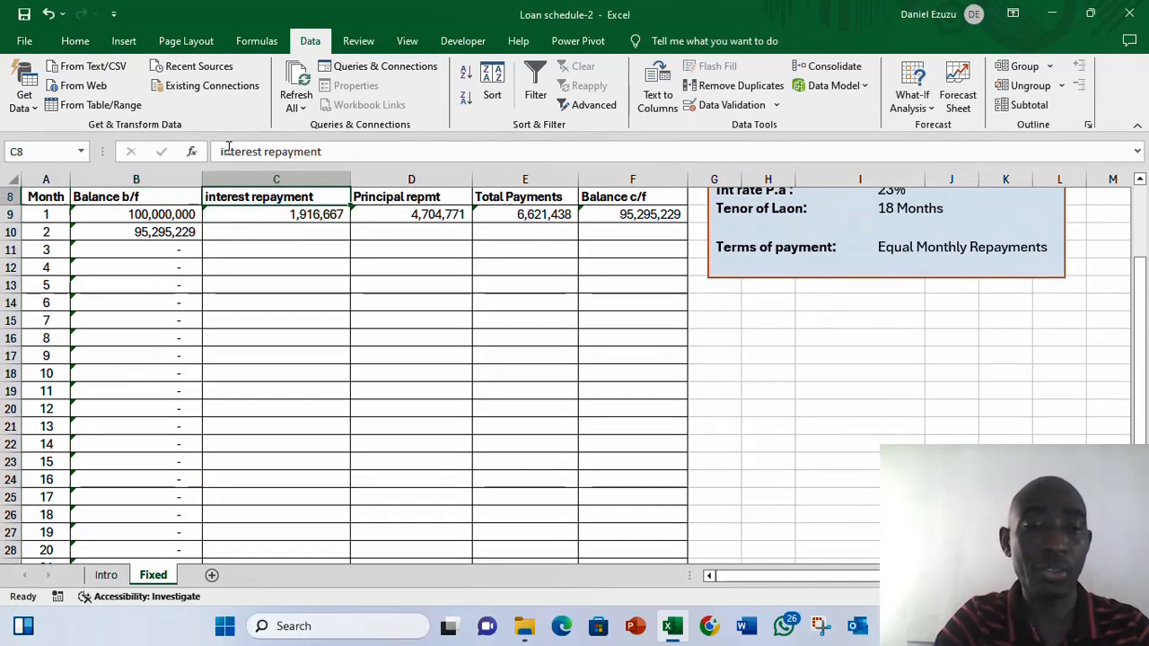
{"action": "key", "text": "Up"}
{"action": "key", "text": "Up"}
{"action": "key", "text": "Up"}
{"action": "key", "text": "Down"}
{"action": "key", "text": "Down"}
{"action": "key", "text": "Down"}
{"action": "key", "text": "Down"}
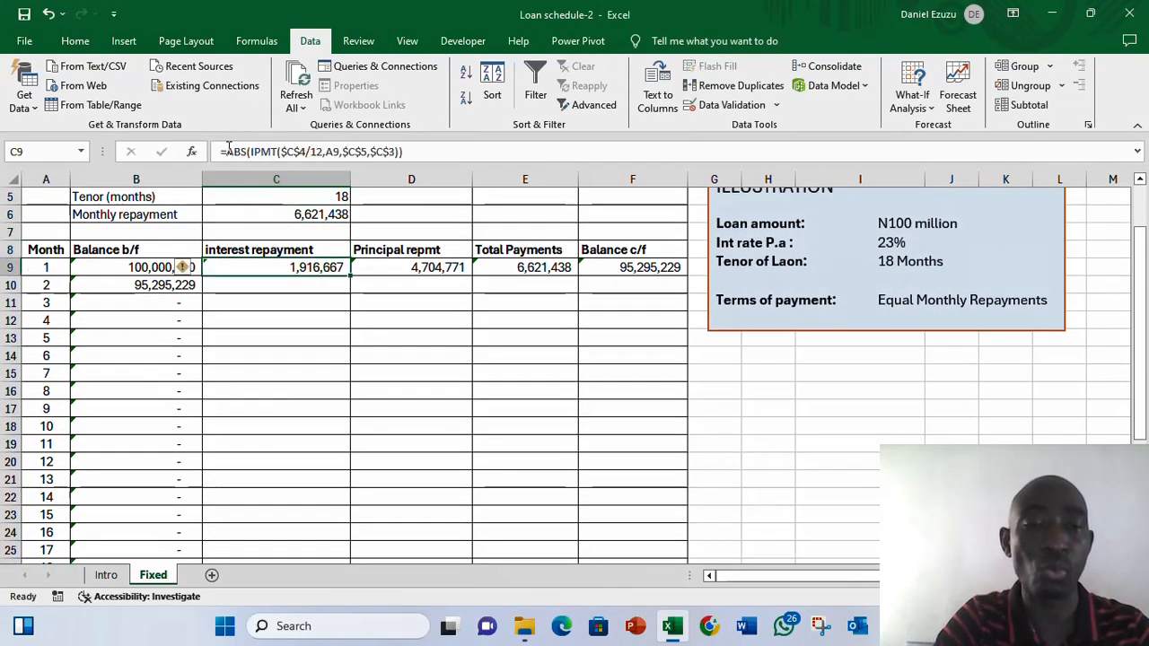
{"action": "key", "text": "shift+Right"}
{"action": "key", "text": "shift+Right"}
{"action": "key", "text": "shift+Right"}
{"action": "key", "text": "shift+Down"}
{"action": "key", "text": "shift+Down"}
{"action": "key", "text": "shift+Down"}
{"action": "key", "text": "shift+Down"}
{"action": "key", "text": "shift+Down"}
{"action": "key", "text": "shift+Down"}
{"action": "key", "text": "shift+Down"}
{"action": "key", "text": "shift+Down"}
{"action": "key", "text": "shift+Down"}
{"action": "key", "text": "shift+Down"}
{"action": "key", "text": "shift+Down"}
{"action": "key", "text": "shift+Down"}
{"action": "key", "text": "shift+Down"}
{"action": "key", "text": "shift+Down"}
{"action": "key", "text": "shift+Down"}
{"action": "key", "text": "shift+Down"}
{"action": "key", "text": "shift+Down"}
{"action": "key", "text": "shift+Down"}
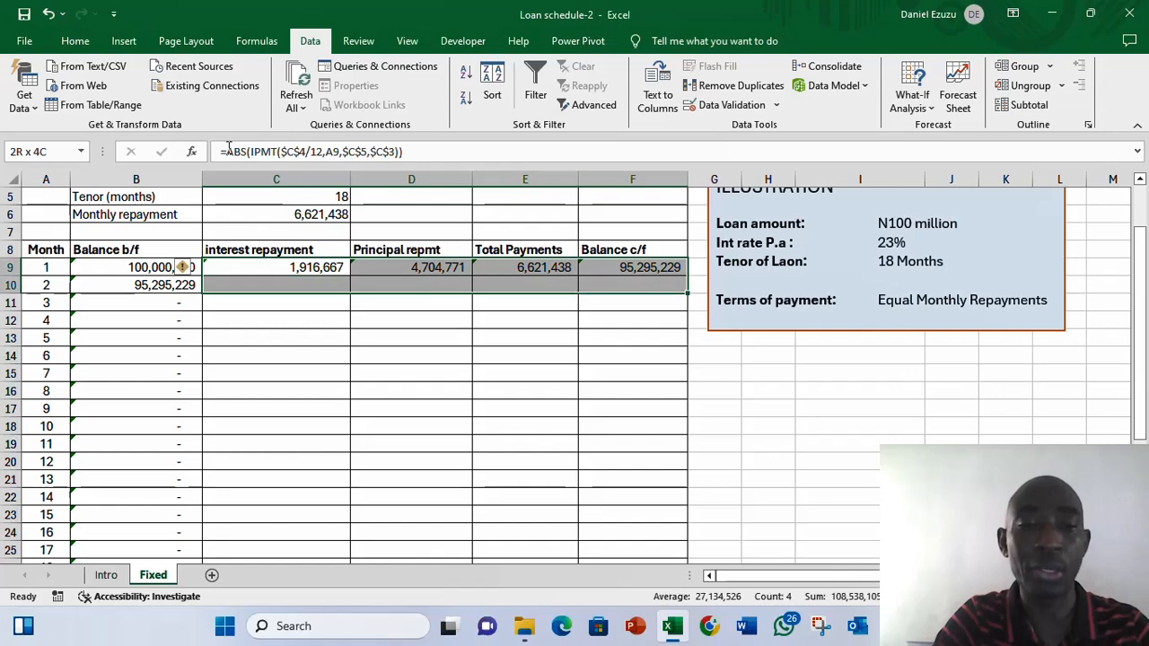
{"action": "key", "text": "shift+Down"}
{"action": "key", "text": "shift+Down"}
{"action": "key", "text": "shift+Down"}
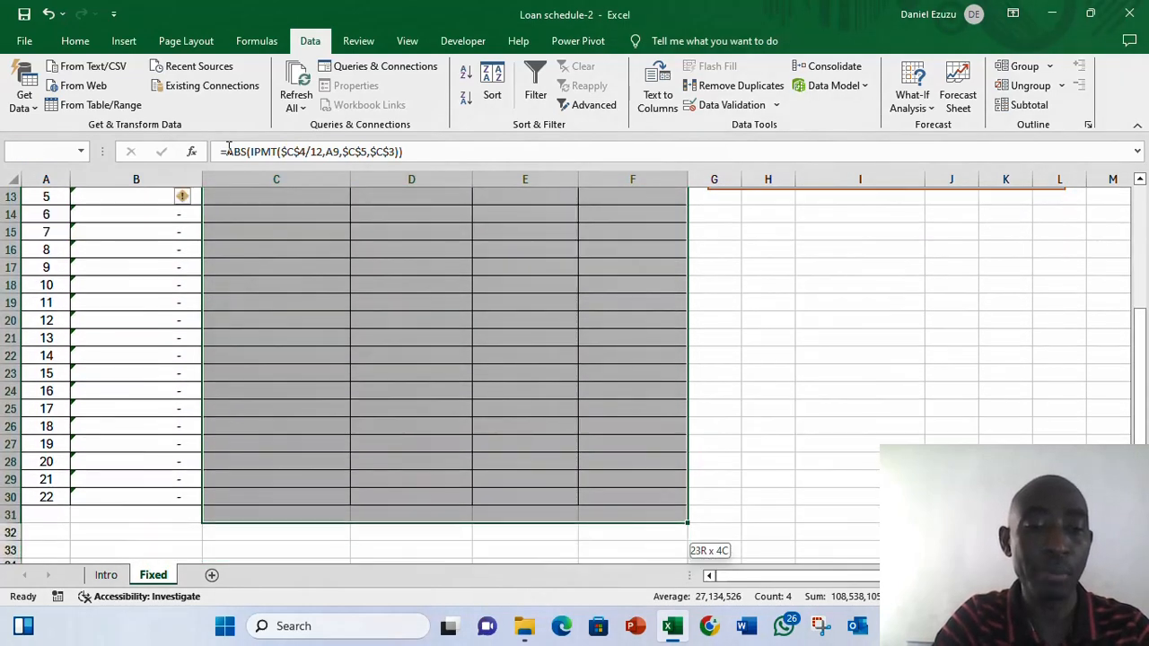
{"action": "key", "text": "ctrl+d"}
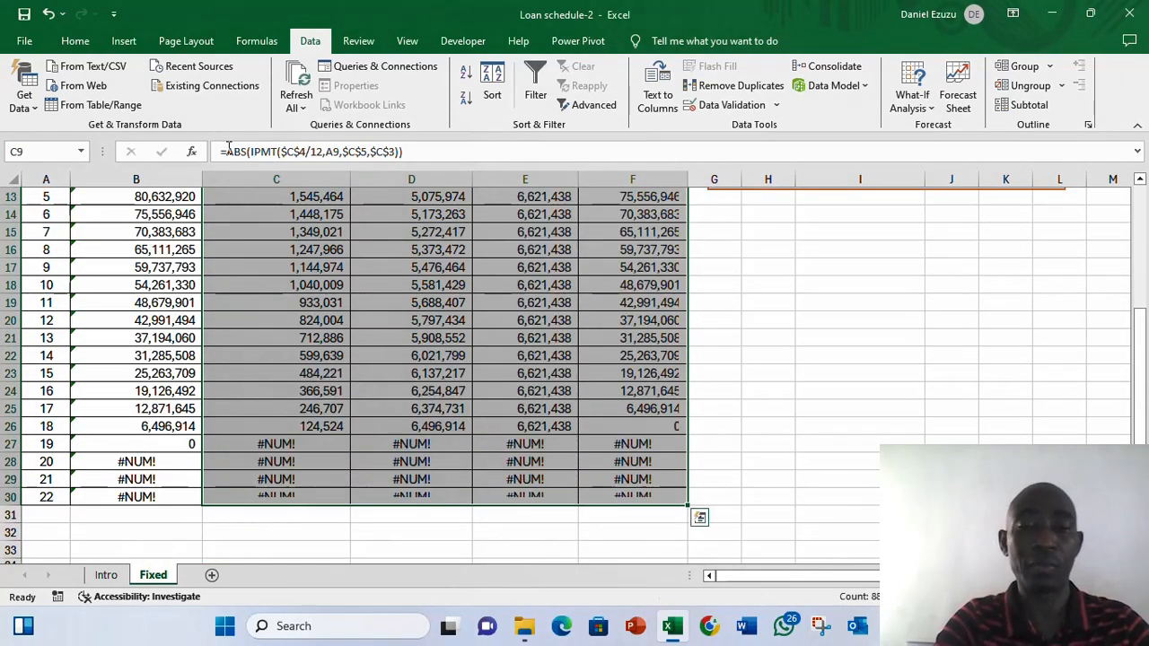
- Review the filled schedule rows and the input cells above, checking the total payment formulas
{"action": "key", "text": "Up"}
{"action": "key", "text": "Up"}
{"action": "key", "text": "Down"}
{"action": "key", "text": "Down"}
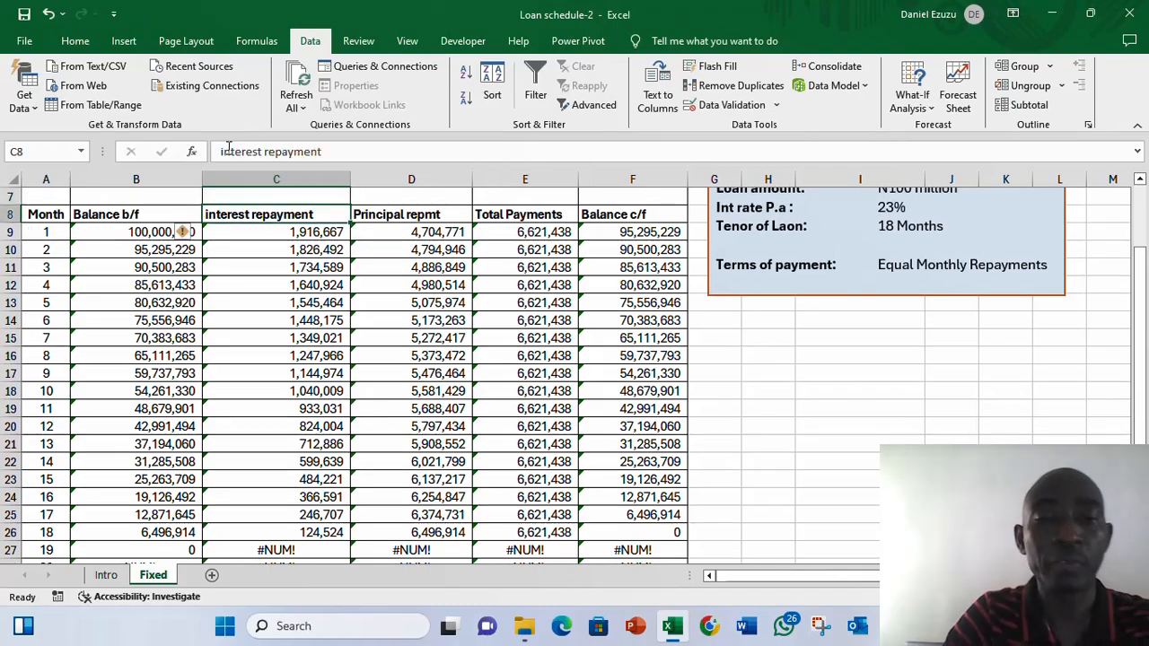
{"action": "key", "text": "Left"}
{"action": "key", "text": "Up"}
{"action": "key", "text": "Up"}
{"action": "key", "text": "Up"}
{"action": "key", "text": "Up"}
{"action": "key", "text": "Up"}
{"action": "key", "text": "Up"}
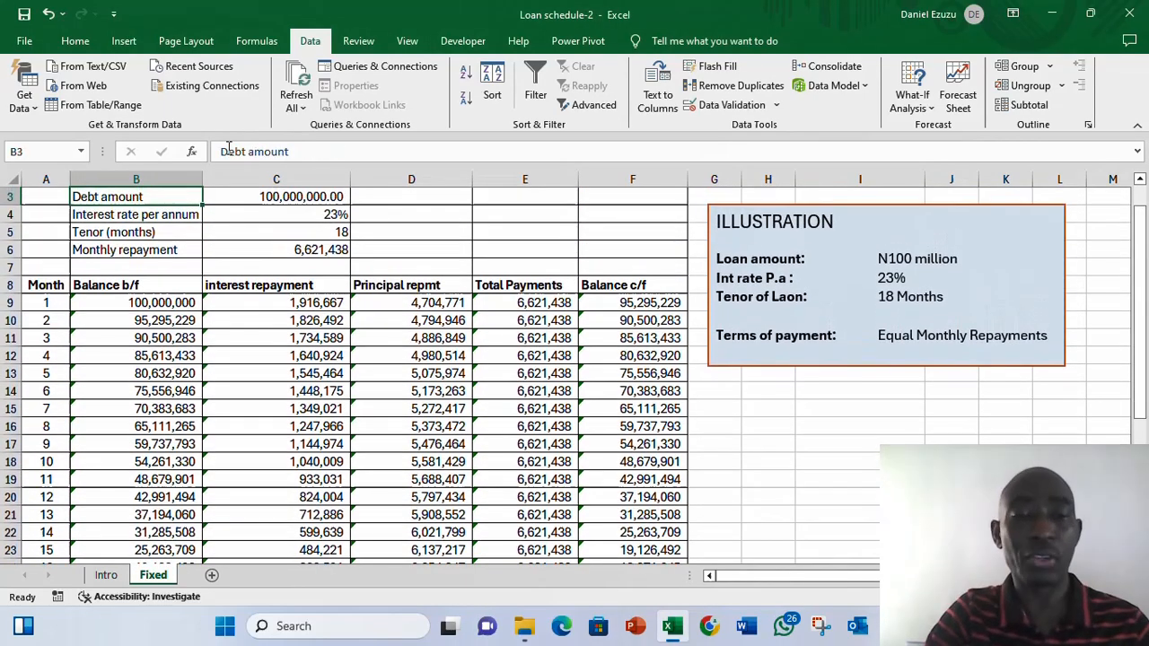
{"action": "key", "text": "Up"}
{"action": "key", "text": "Up"}
{"action": "key", "text": "Down"}
{"action": "key", "text": "Down"}
{"action": "key", "text": "Down"}
{"action": "key", "text": "Down"}
{"action": "key", "text": "Down"}
{"action": "key", "text": "Down"}
{"action": "key", "text": "Down"}
{"action": "key", "text": "Down"}
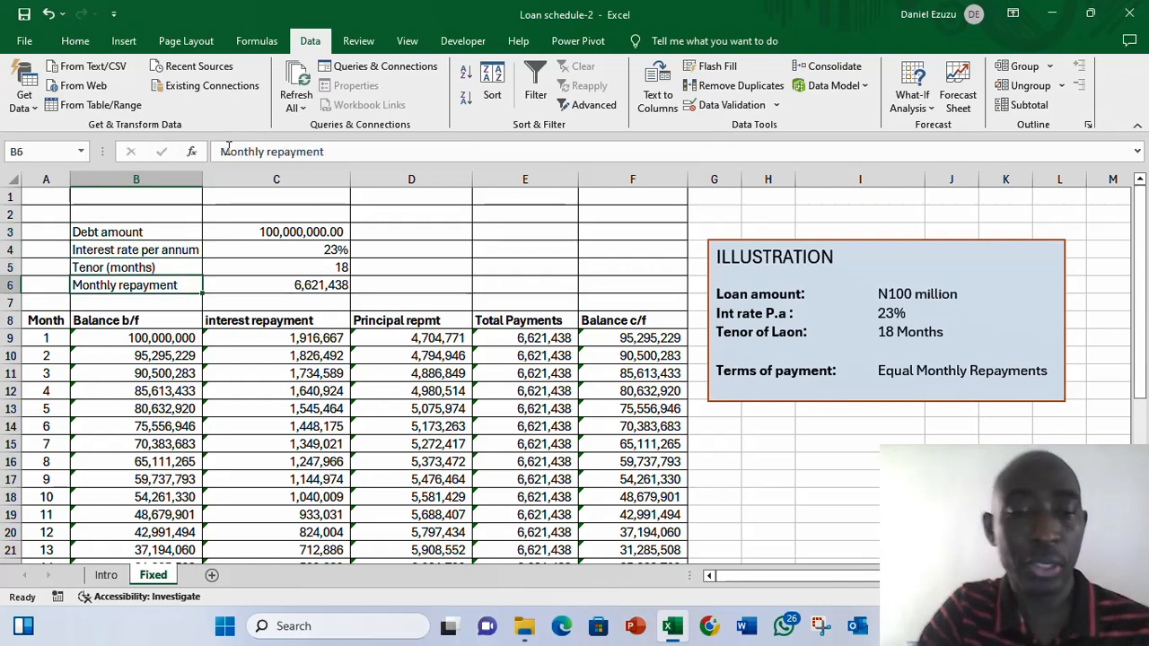
{"action": "key", "text": "Down"}
{"action": "key", "text": "Down"}
{"action": "key", "text": "Down"}
{"action": "key", "text": "Right"}
{"action": "key", "text": "Right"}
{"action": "key", "text": "Right"}
{"action": "key", "text": "Down"}
{"action": "key", "text": "Down"}
{"action": "key", "text": "Down"}
{"action": "key", "text": "Down"}
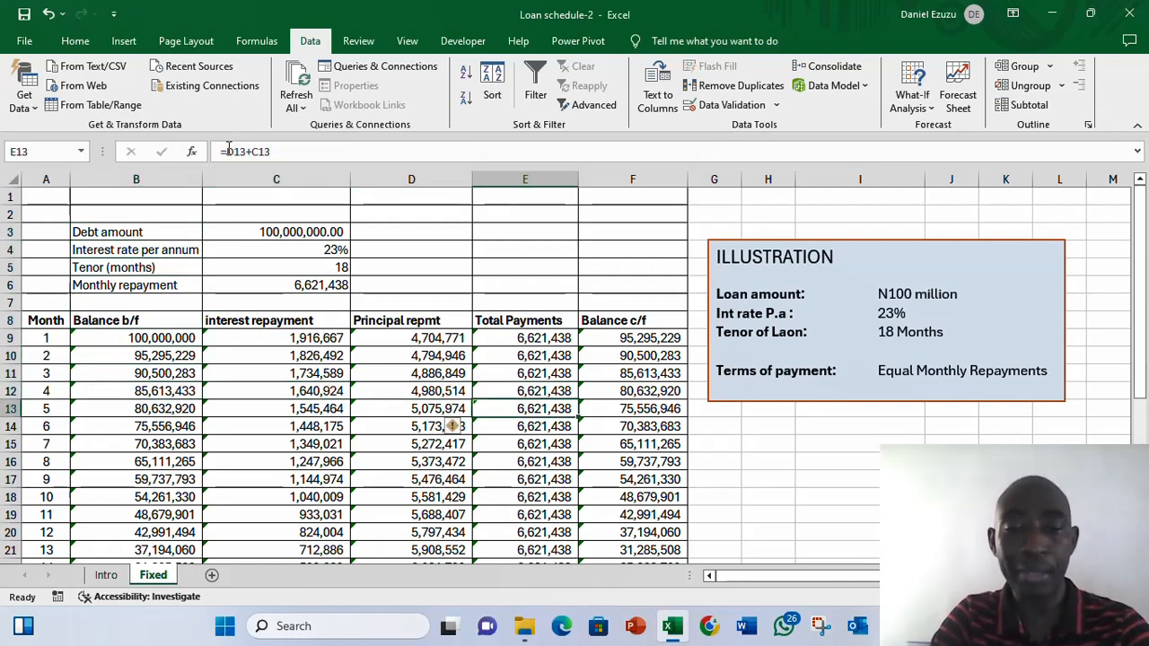
{"action": "key", "text": "Up"}
{"action": "key", "text": "Up"}
{"action": "key", "text": "Up"}
{"action": "key", "text": "Up"}
{"action": "key", "text": "Up"}
{"action": "key", "text": "Up"}
{"action": "key", "text": "Up"}
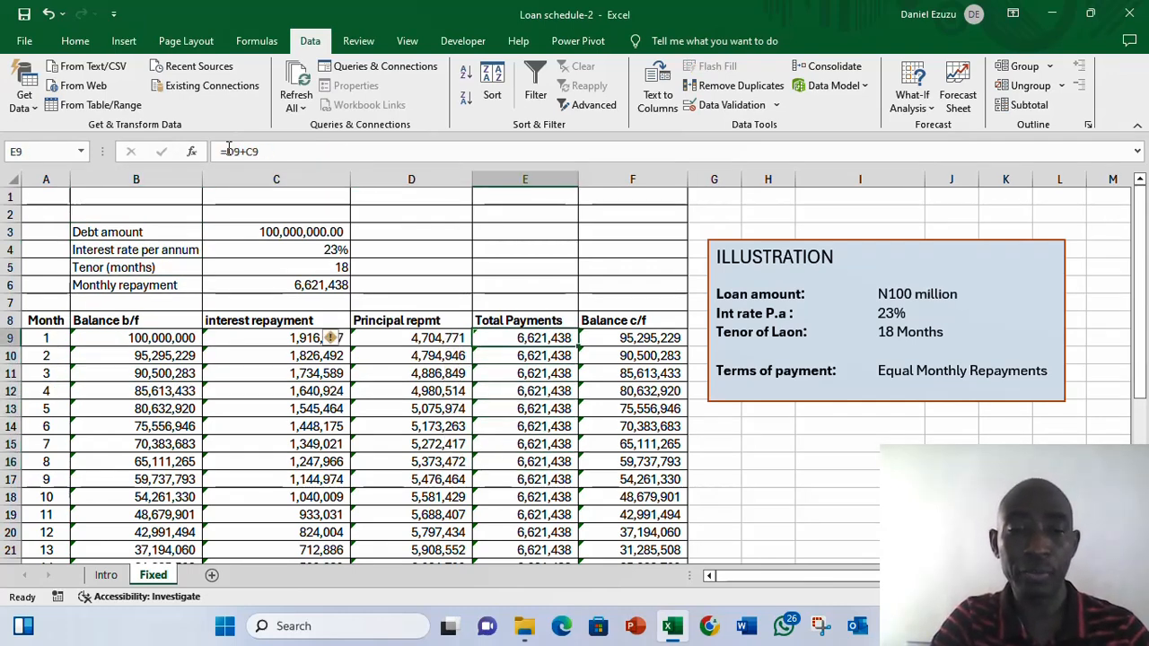
- Select the schedule block and inspect the rows after month 18 and their cell warning indicator
{"action": "key", "text": "Left"}
{"action": "key", "text": "Left"}
{"action": "key", "text": "Left"}
{"action": "key", "text": "ctrl+shift+Right"}
{"action": "key", "text": "ctrl+shift+Down"}
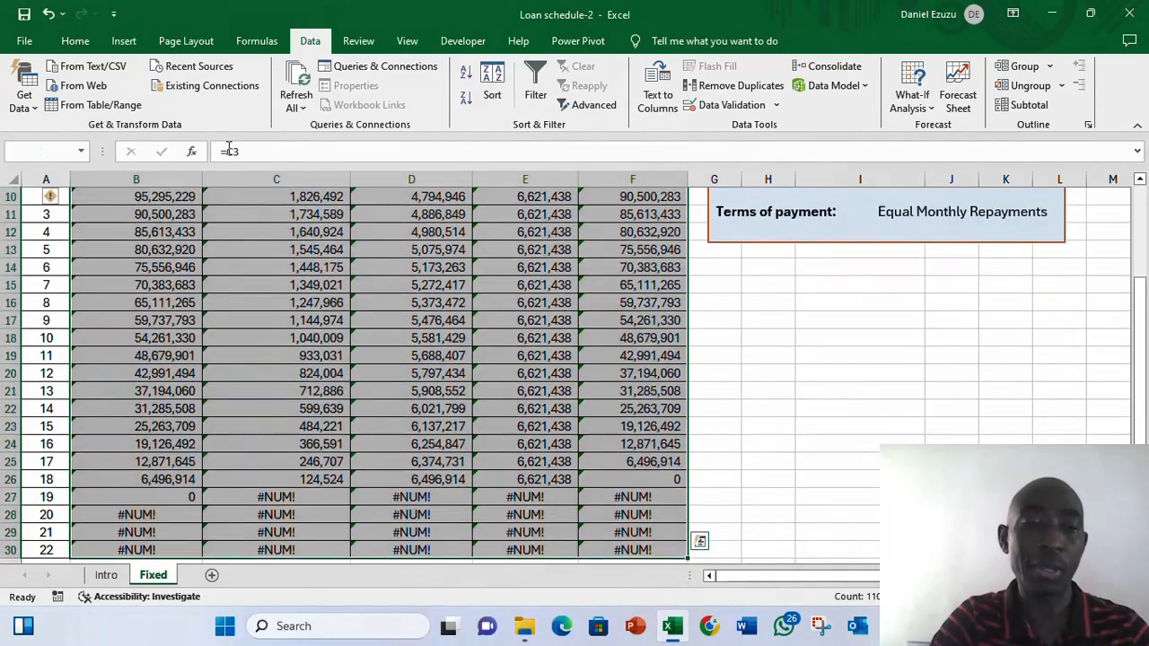
{"action": "left_click", "coordinate": [63, 199]}
{"action": "left_click", "coordinate": [93, 285]}
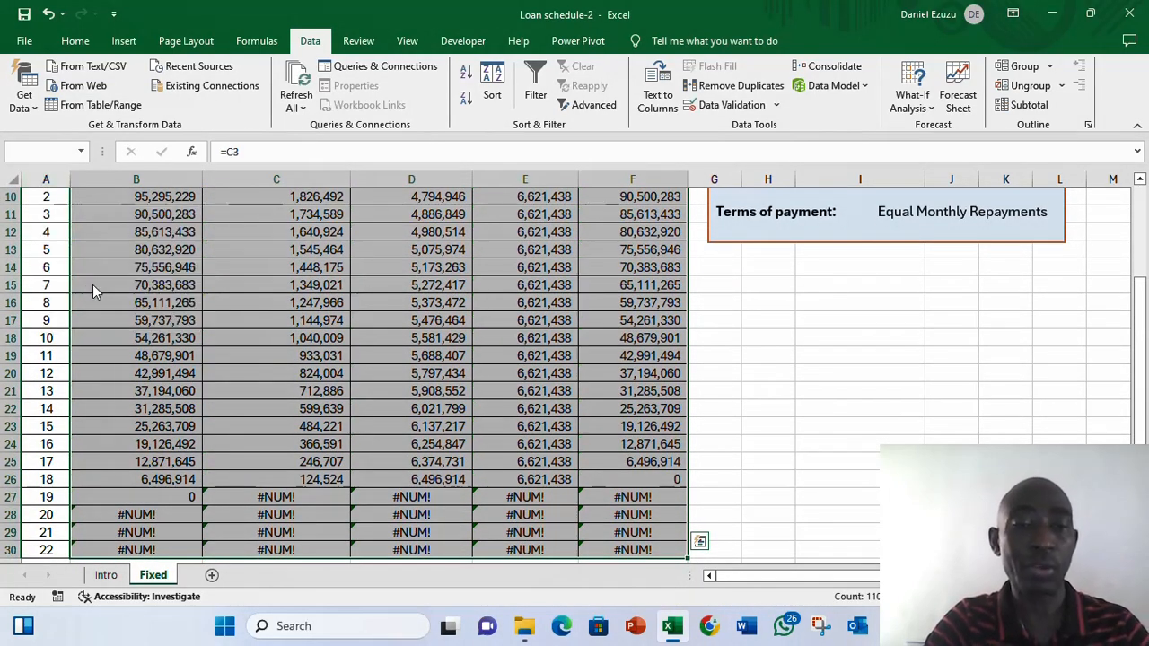
{"action": "left_click", "coordinate": [228, 302]}
{"action": "key", "text": "Up"}
{"action": "key", "text": "Up"}
{"action": "key", "text": "Up"}
{"action": "key", "text": "Up"}
{"action": "key", "text": "Up"}
{"action": "key", "text": "Up"}
{"action": "key", "text": "Up"}
{"action": "key", "text": "Up"}
{"action": "key", "text": "Up"}
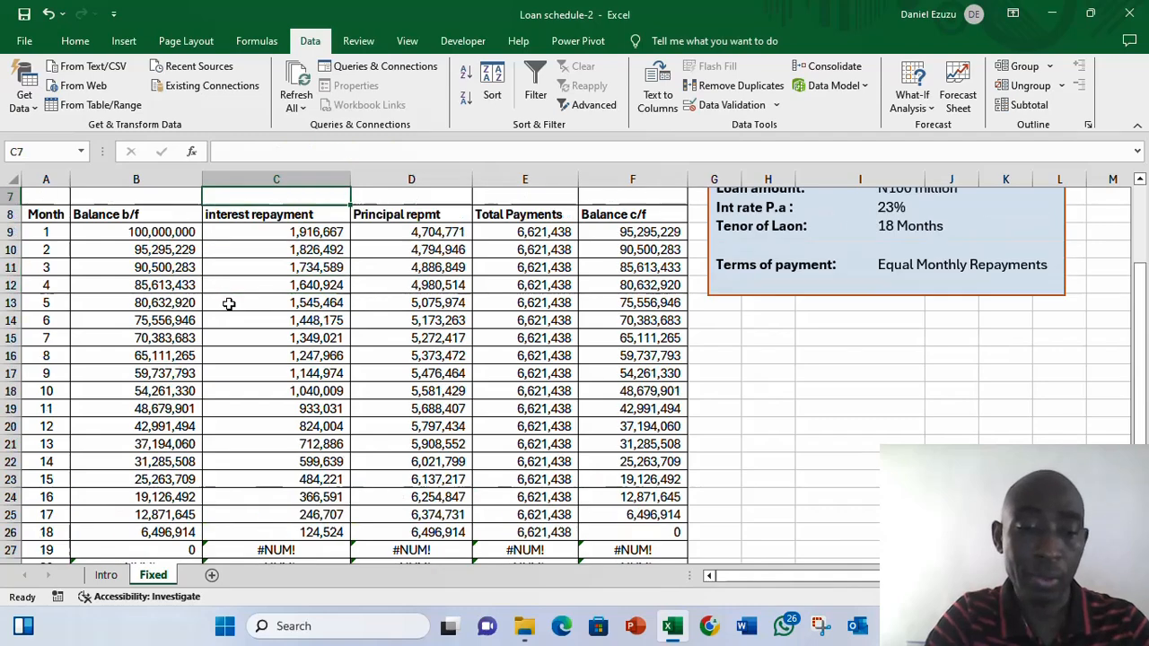
{"action": "key", "text": "Up"}
{"action": "key", "text": "Up"}
{"action": "key", "text": "Up"}
{"action": "key", "text": "Up"}
{"action": "key", "text": "Up"}
{"action": "key", "text": "Up"}
{"action": "key", "text": "Down"}
{"action": "key", "text": "Down"}
{"action": "key", "text": "Down"}
{"action": "key", "text": "Down"}
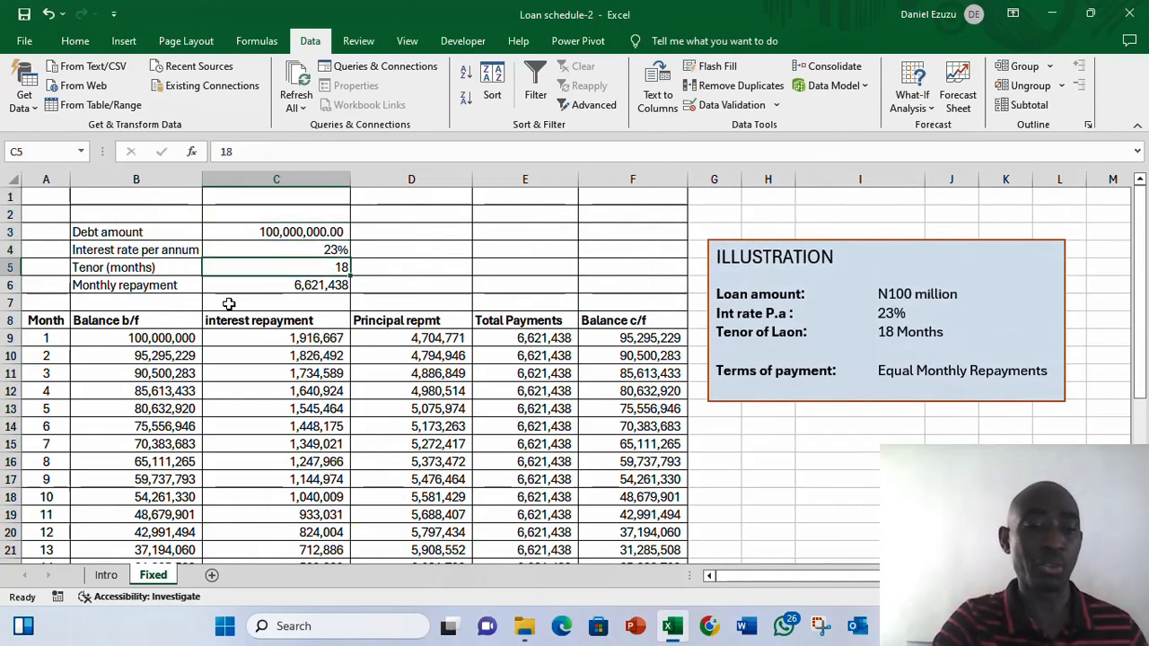
- Test the schedule by changing the tenor to 12 months and then to 10 months
{"action": "key", "text": "Down"}
{"action": "key", "text": "Up"}
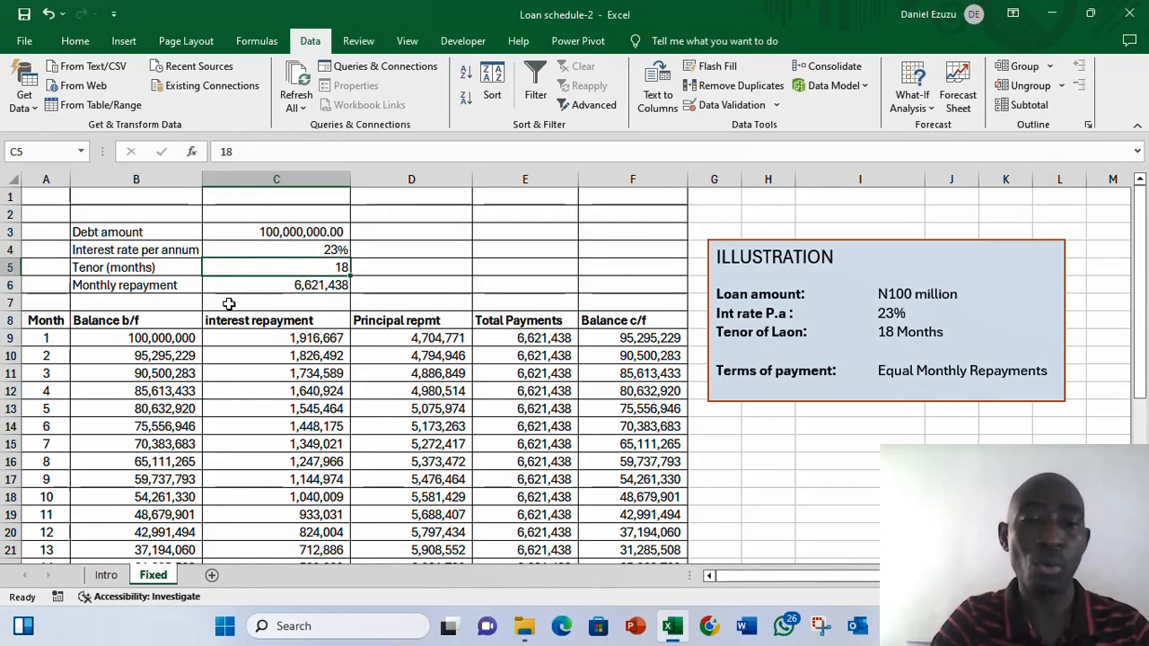
{"action": "type", "text": "1"}
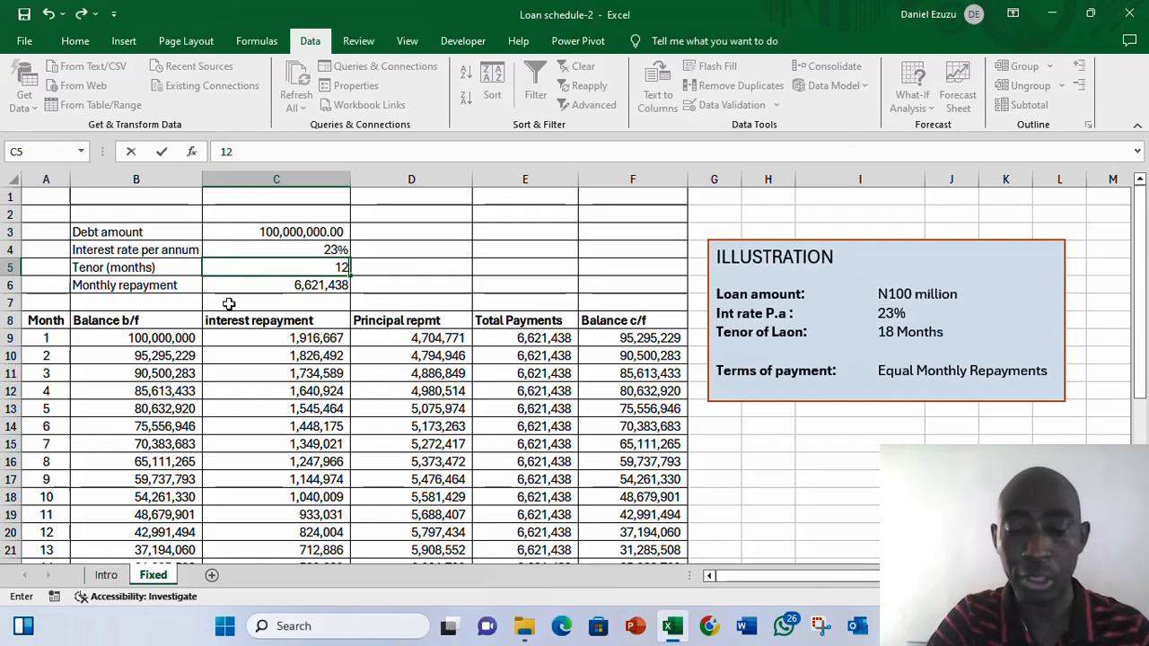
{"action": "type", "text": "2"}
{"action": "key", "text": "Return"}
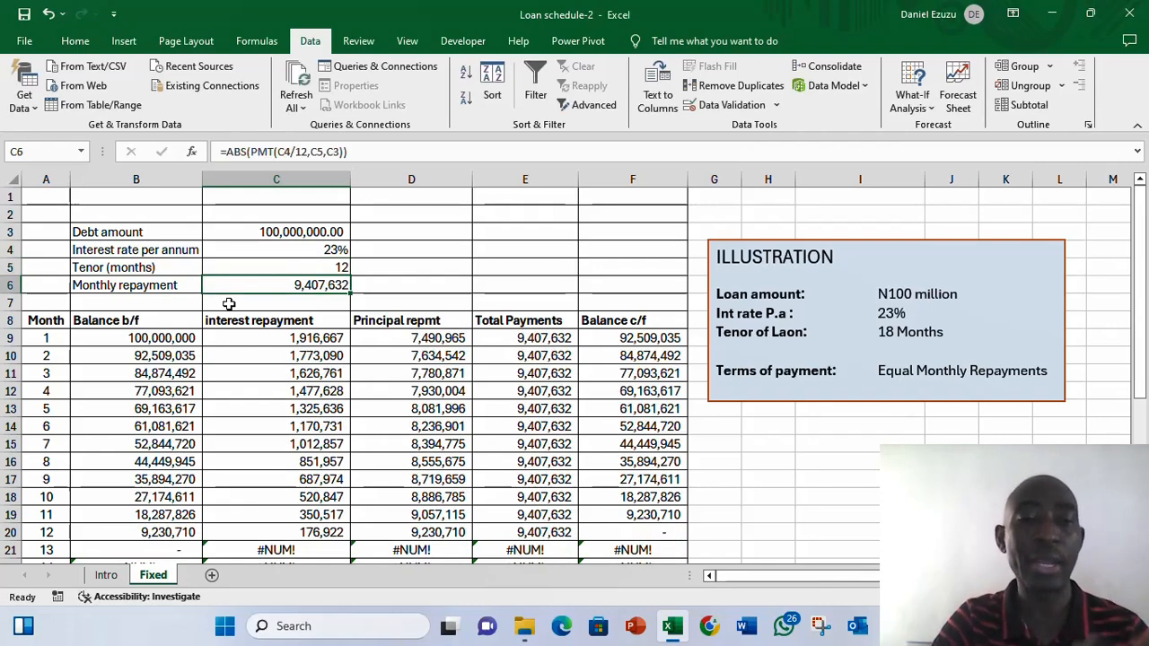
{"action": "key", "text": "Up"}
{"action": "type", "text": "10"}
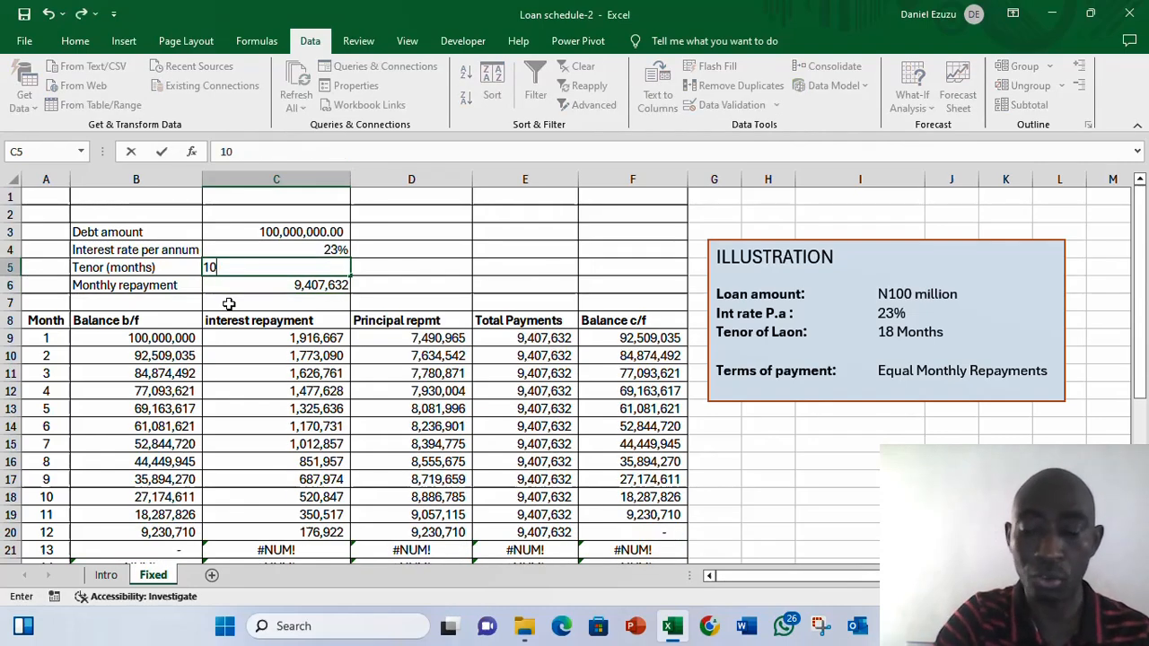
{"action": "key", "text": "Return"}
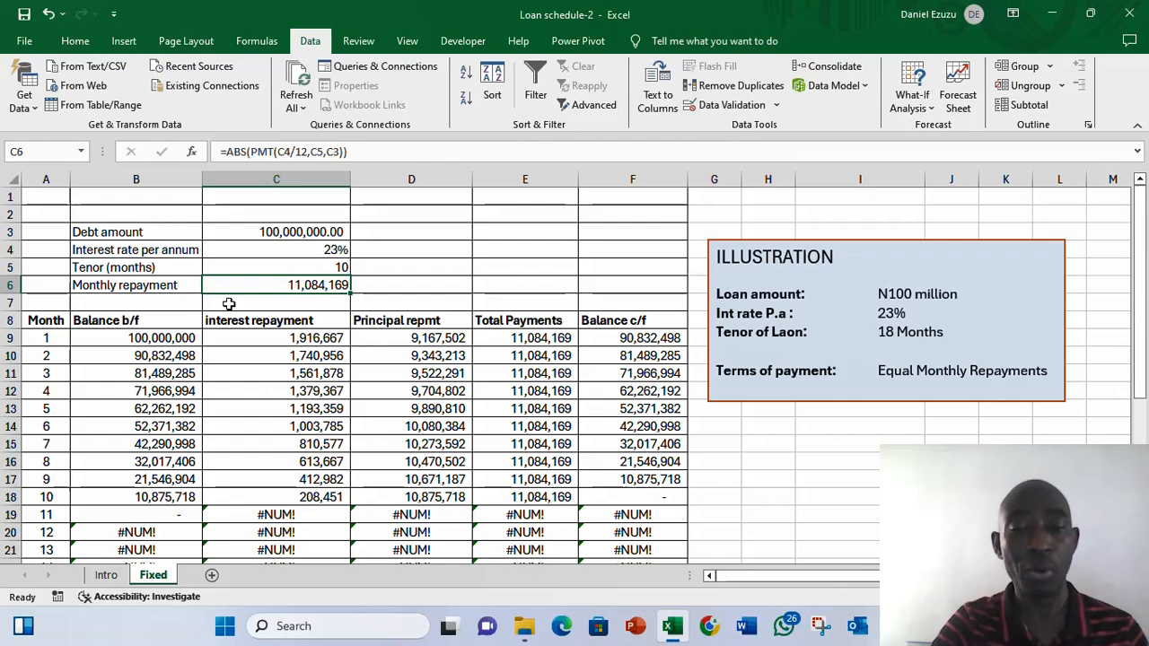
- Examine the schedule's formulas and the error rows that appear after the final repayment month
{"action": "key", "text": "Down"}
{"action": "key", "text": "Down"}
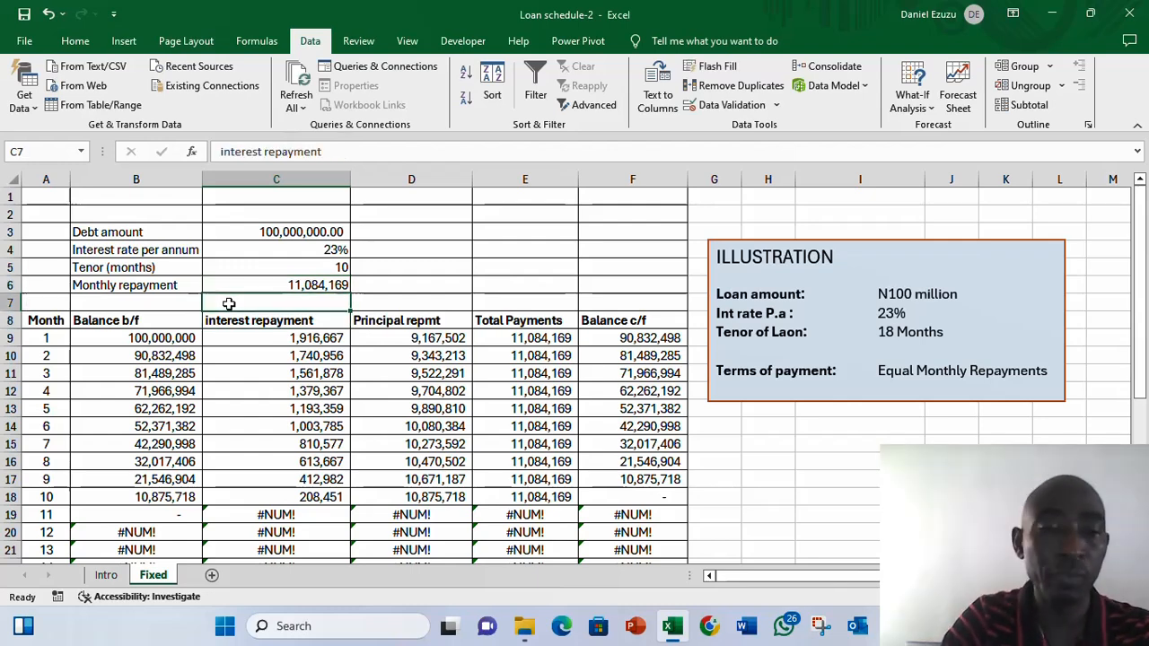
{"action": "key", "text": "Up"}
{"action": "key", "text": "Up"}
{"action": "key", "text": "Up"}
{"action": "key", "text": "Down"}
{"action": "key", "text": "Down"}
{"action": "key", "text": "Down"}
{"action": "key", "text": "Down"}
{"action": "key", "text": "Down"}
{"action": "key", "text": "Down"}
{"action": "key", "text": "Down"}
{"action": "key", "text": "Down"}
{"action": "key", "text": "Down"}
{"action": "key", "text": "Down"}
{"action": "key", "text": "Down"}
{"action": "key", "text": "Down"}
{"action": "key", "text": "Down"}
{"action": "key", "text": "Down"}
{"action": "key", "text": "Down"}
{"action": "key", "text": "Down"}
{"action": "key", "text": "Down"}
{"action": "key", "text": "Down"}
{"action": "key", "text": "Down"}
{"action": "key", "text": "Down"}
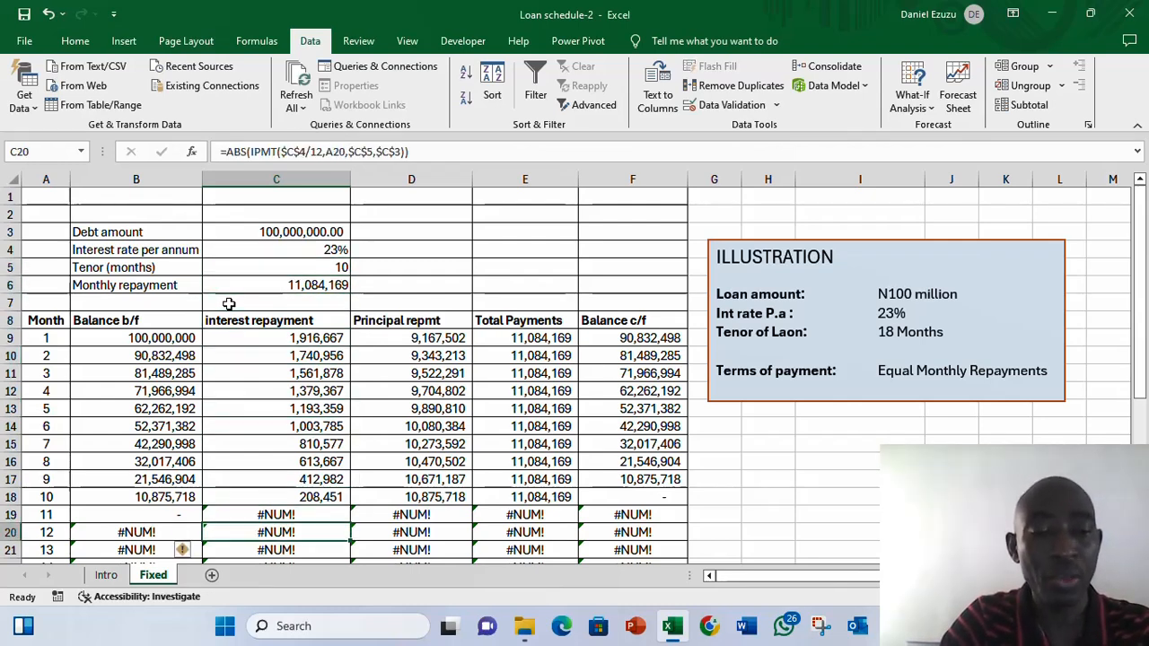
{"action": "key", "text": "Up"}
{"action": "key", "text": "Up"}
{"action": "key", "text": "Up"}
{"action": "key", "text": "Up"}
{"action": "key", "text": "Up"}
{"action": "key", "text": "Up"}
{"action": "key", "text": "Up"}
{"action": "key", "text": "Up"}
{"action": "key", "text": "Up"}
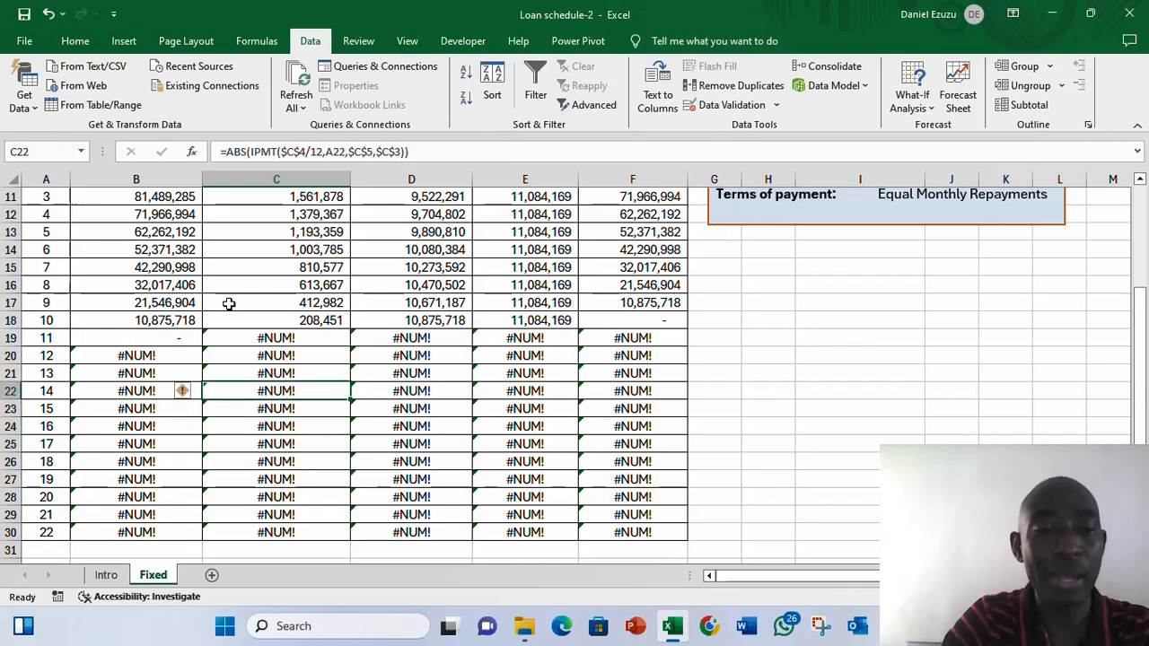
{"action": "key", "text": "Right"}
{"action": "key", "text": "Right"}
{"action": "key", "text": "Right"}
{"action": "key", "text": "Down"}
{"action": "key", "text": "Down"}
{"action": "key", "text": "Down"}
{"action": "key", "text": "Down"}
{"action": "key", "text": "Down"}
{"action": "key", "text": "Down"}
{"action": "key", "text": "Down"}
{"action": "key", "text": "Down"}
{"action": "key", "text": "Down"}
{"action": "key", "text": "Down"}
{"action": "key", "text": "Down"}
{"action": "key", "text": "Down"}
{"action": "key", "text": "Down"}
{"action": "key", "text": "Down"}
{"action": "key", "text": "Down"}
{"action": "key", "text": "Down"}
{"action": "key", "text": "Down"}
{"action": "key", "text": "Down"}
{"action": "key", "text": "Down"}
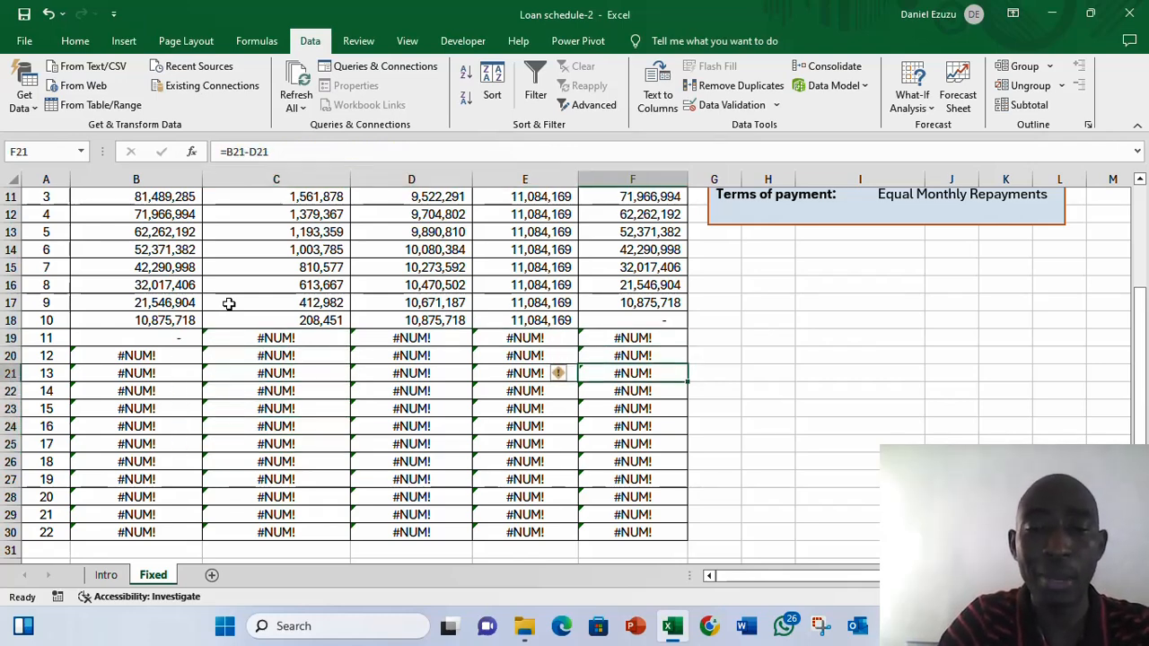
{"action": "key", "text": "Up"}
{"action": "key", "text": "Up"}
{"action": "key", "text": "Up"}
{"action": "key", "text": "Up"}
{"action": "key", "text": "Up"}
{"action": "key", "text": "Up"}
{"action": "key", "text": "Up"}
{"action": "key", "text": "Up"}
{"action": "key", "text": "Up"}
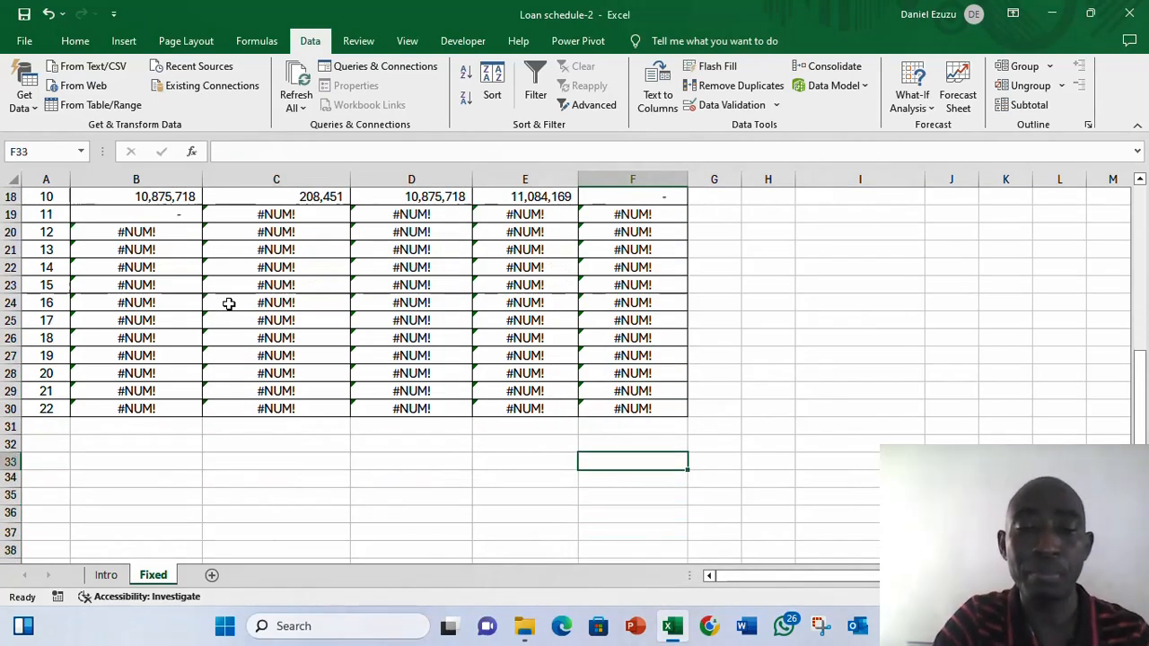
{"action": "key", "text": "Left"}
{"action": "key", "text": "Left"}
{"action": "key", "text": "Up"}
{"action": "key", "text": "Up"}
{"action": "key", "text": "Up"}
{"action": "key", "text": "Up"}
{"action": "key", "text": "Up"}
{"action": "key", "text": "Up"}
{"action": "key", "text": "Up"}
{"action": "key", "text": "Up"}
{"action": "key", "text": "Up"}
{"action": "key", "text": "Up"}
{"action": "key", "text": "Up"}
{"action": "key", "text": "Up"}
{"action": "key", "text": "Up"}
{"action": "key", "text": "Up"}
{"action": "key", "text": "Up"}
{"action": "key", "text": "Up"}
{"action": "key", "text": "Up"}
{"action": "key", "text": "Up"}
{"action": "key", "text": "Up"}
{"action": "key", "text": "Up"}
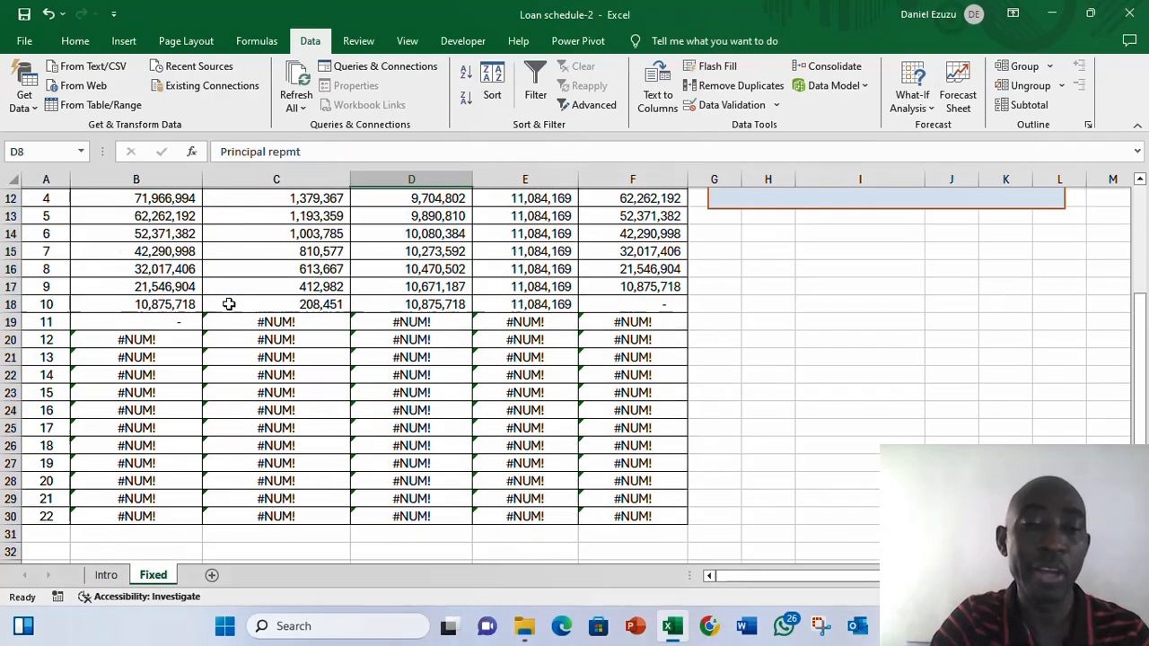
{"action": "key", "text": "Down"}
{"action": "key", "text": "Down"}
{"action": "key", "text": "Up"}
{"action": "key", "text": "Up"}
{"action": "key", "text": "Up"}
{"action": "key", "text": "Up"}
{"action": "key", "text": "Up"}
{"action": "key", "text": "Up"}
{"action": "key", "text": "Up"}
{"action": "key", "text": "Up"}
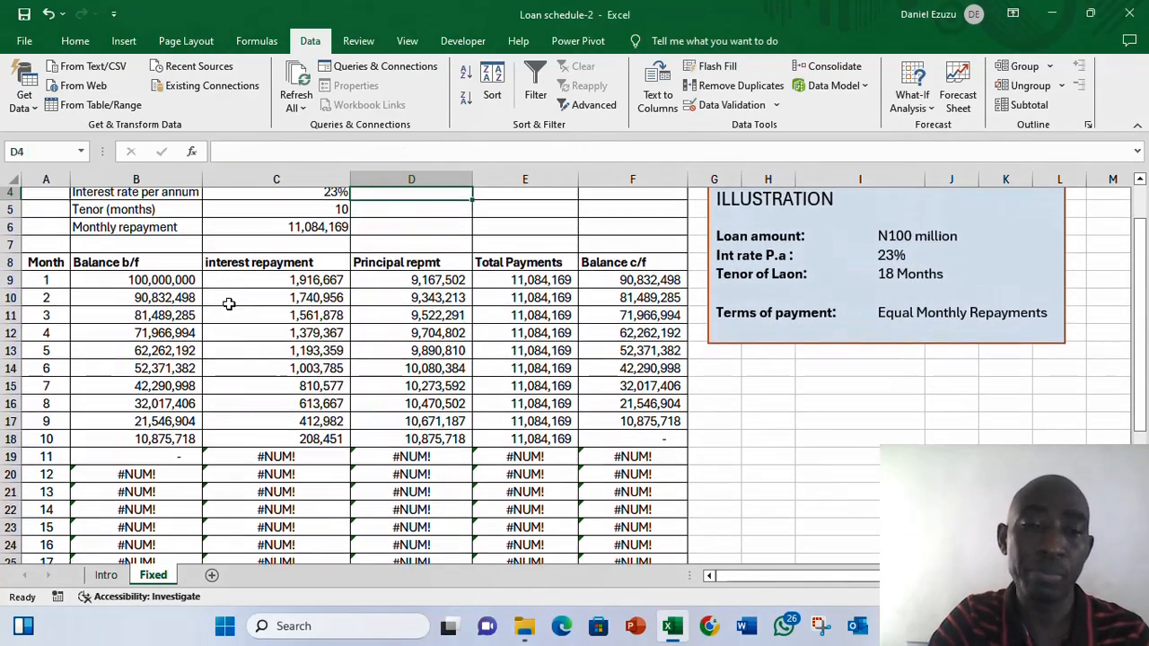
{"action": "key", "text": "Down"}
{"action": "key", "text": "Down"}
{"action": "key", "text": "Down"}
{"action": "key", "text": "Down"}
{"action": "key", "text": "Down"}
{"action": "key", "text": "Down"}
{"action": "key", "text": "Down"}
{"action": "key", "text": "Down"}
{"action": "key", "text": "Down"}
{"action": "key", "text": "Down"}
{"action": "key", "text": "Down"}
{"action": "key", "text": "Down"}
{"action": "key", "text": "Down"}
{"action": "key", "text": "Down"}
{"action": "key", "text": "Down"}
{"action": "key", "text": "Down"}
{"action": "key", "text": "Down"}
{"action": "key", "text": "Down"}
{"action": "key", "text": "Down"}
{"action": "key", "text": "Down"}
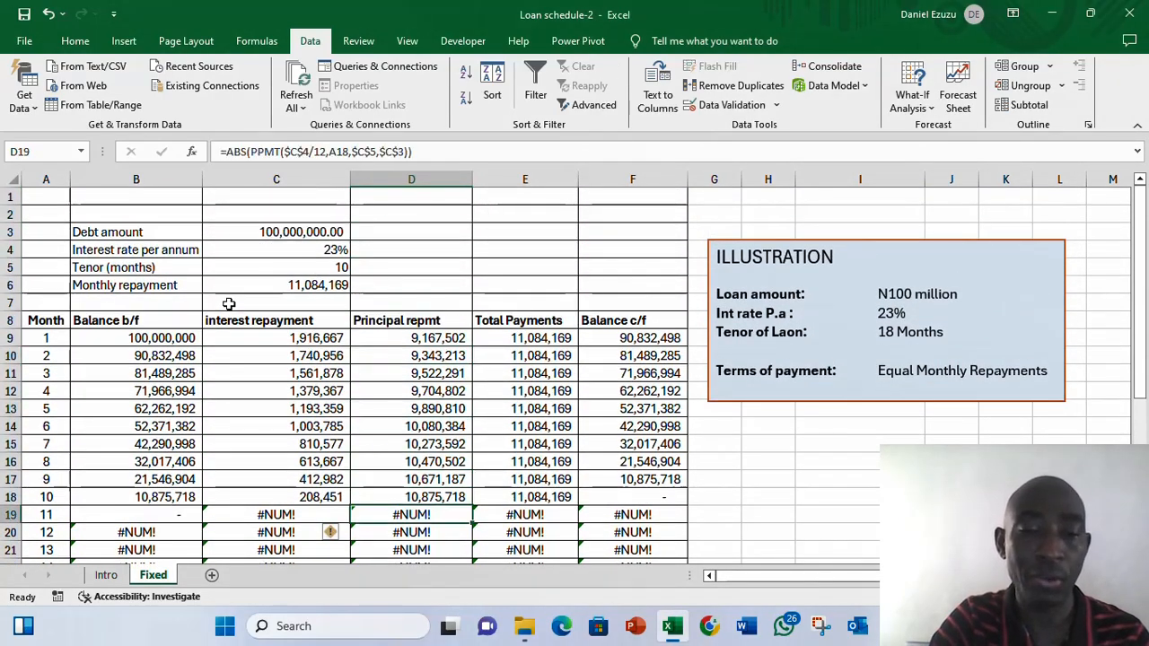
{"action": "key", "text": "Up"}
{"action": "key", "text": "Up"}
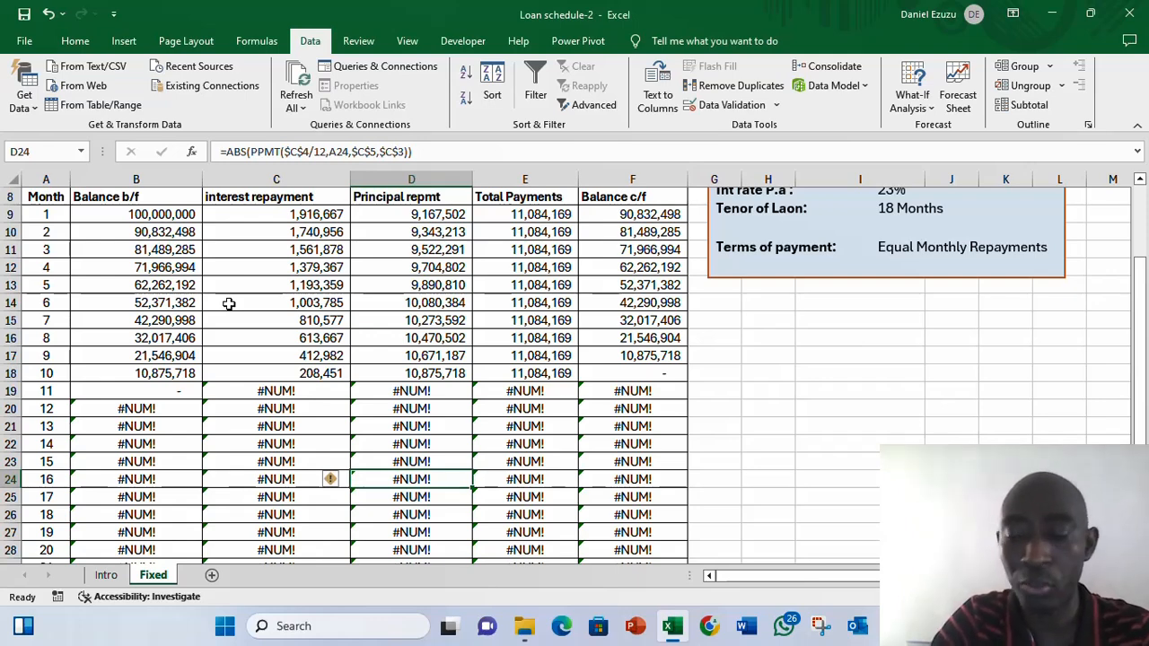
{"action": "key", "text": "Up"}
{"action": "key", "text": "Up"}
{"action": "key", "text": "Up"}
{"action": "key", "text": "Up"}
{"action": "key", "text": "Up"}
{"action": "key", "text": "Up"}
{"action": "key", "text": "Up"}
{"action": "key", "text": "Up"}
{"action": "key", "text": "Up"}
{"action": "key", "text": "Up"}
{"action": "key", "text": "Up"}
{"action": "key", "text": "Up"}
{"action": "key", "text": "Up"}
{"action": "key", "text": "Up"}
{"action": "key", "text": "Up"}
{"action": "key", "text": "Up"}
{"action": "key", "text": "Up"}
{"action": "key", "text": "Up"}
{"action": "key", "text": "Up"}
{"action": "key", "text": "Up"}
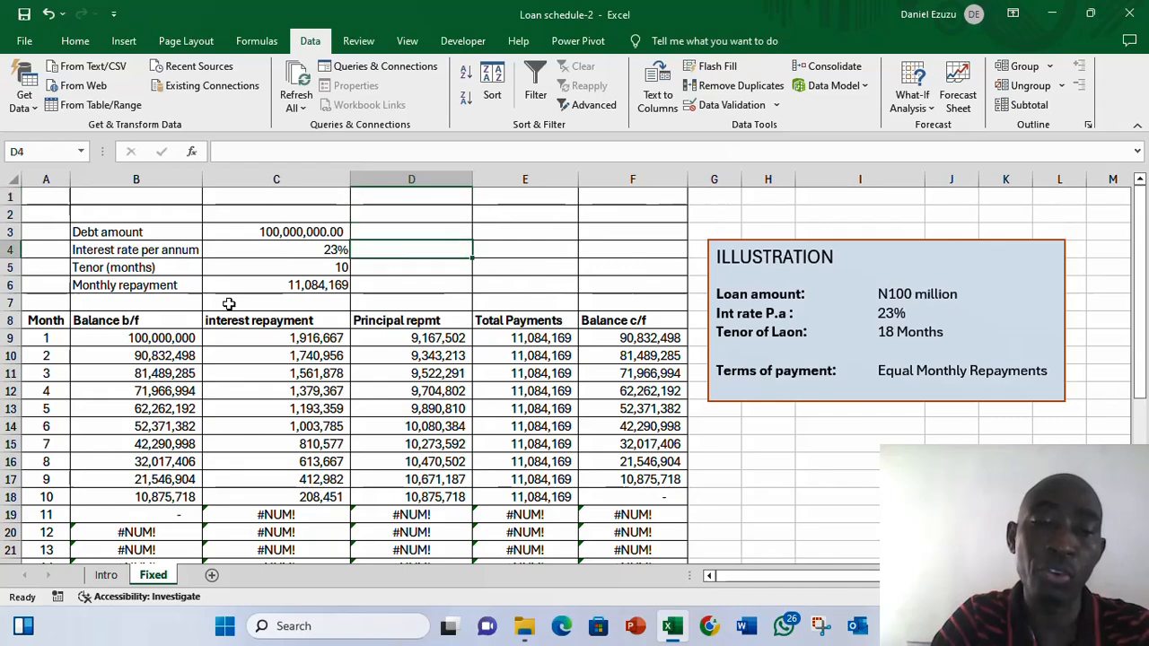
{"action": "key", "text": "Down"}
{"action": "key", "text": "Down"}
{"action": "key", "text": "Down"}
{"action": "key", "text": "Up"}
{"action": "key", "text": "Up"}
{"action": "key", "text": "Up"}
{"action": "key", "text": "Down"}
{"action": "key", "text": "Left"}
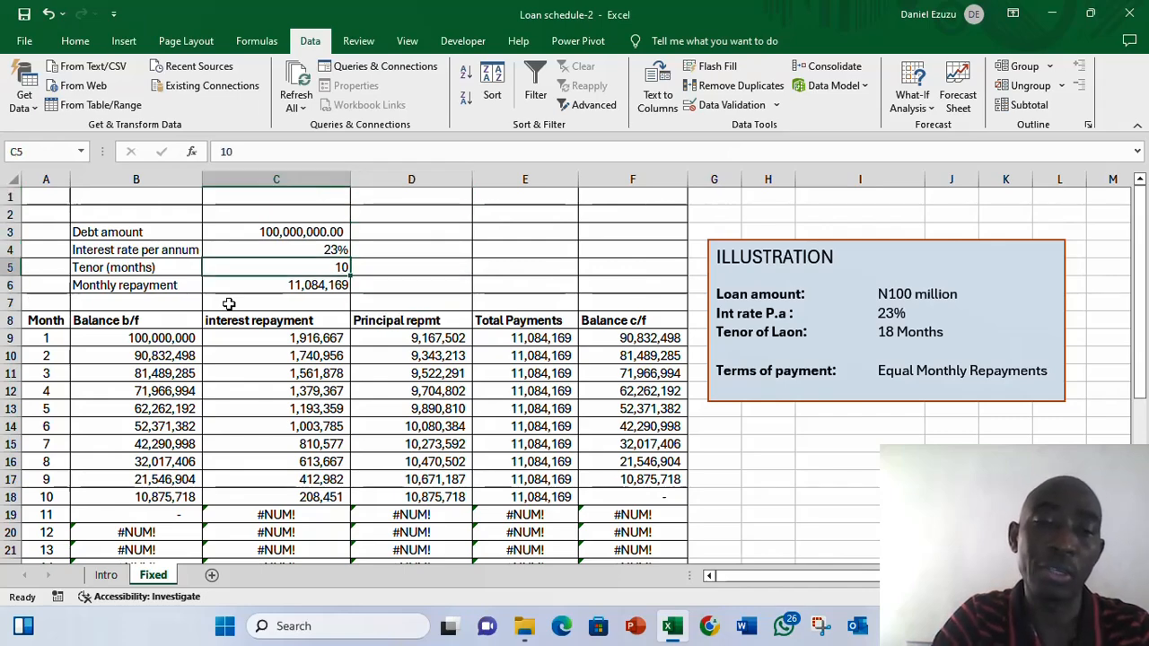
- Set the tenor back to 18 months
{"action": "type", "text": "1"}
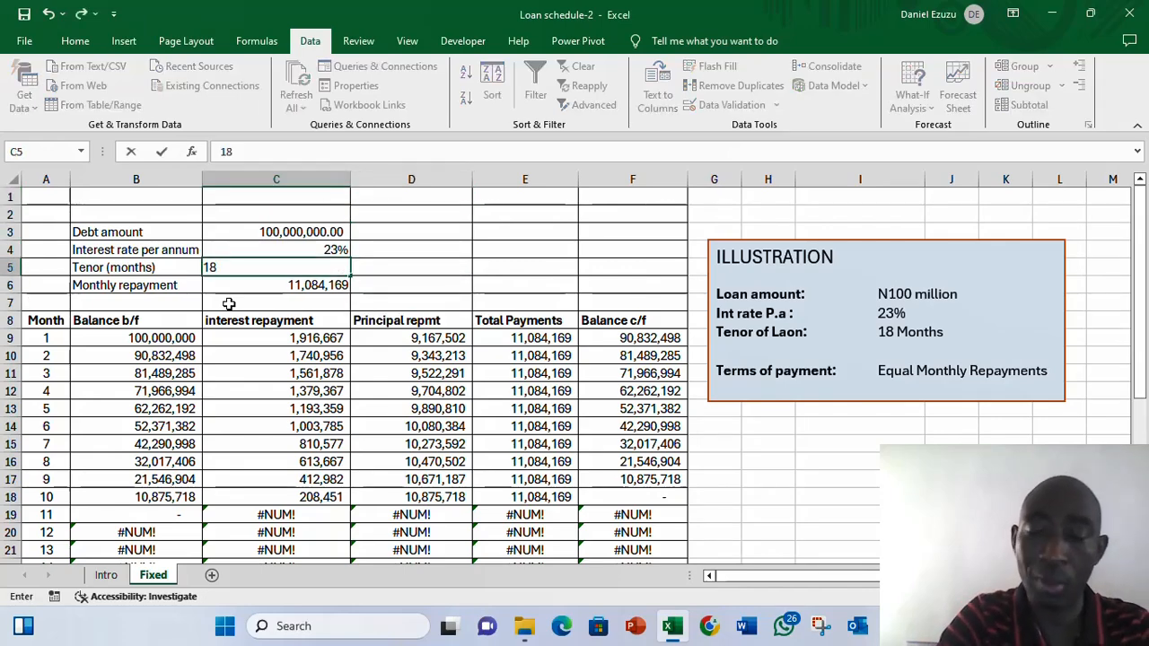
{"action": "key", "text": "Return"}
{"action": "key", "text": "Down"}
{"action": "key", "text": "Down"}
{"action": "key", "text": "Down"}
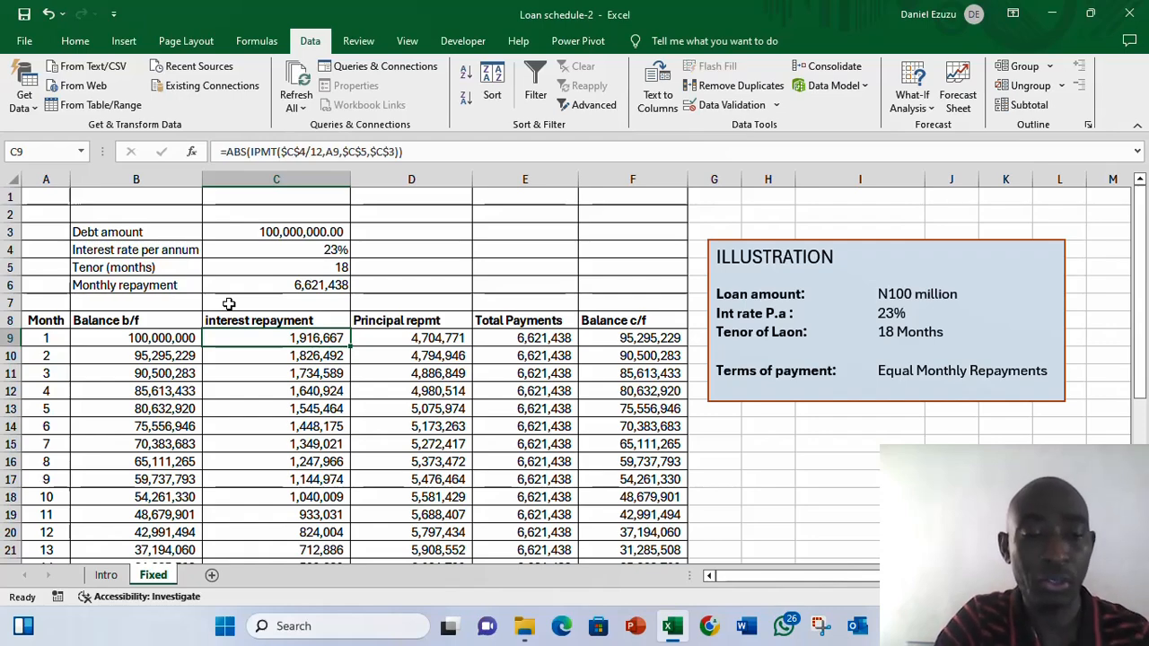
- Review the schedule rows through month 18 and the error rows beyond it
{"action": "key", "text": "Down"}
{"action": "key", "text": "Down"}
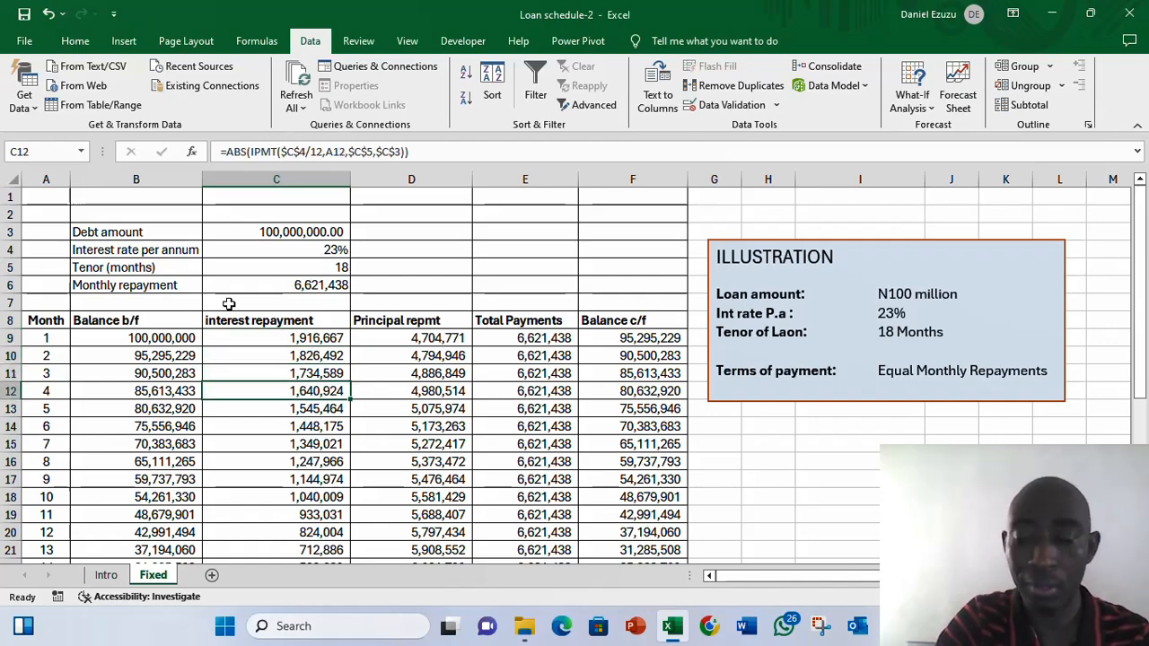
{"action": "key", "text": "ctrl+Down"}
{"action": "key", "text": "Down"}
{"action": "key", "text": "Up"}
{"action": "key", "text": "Up"}
{"action": "key", "text": "Up"}
{"action": "key", "text": "Up"}
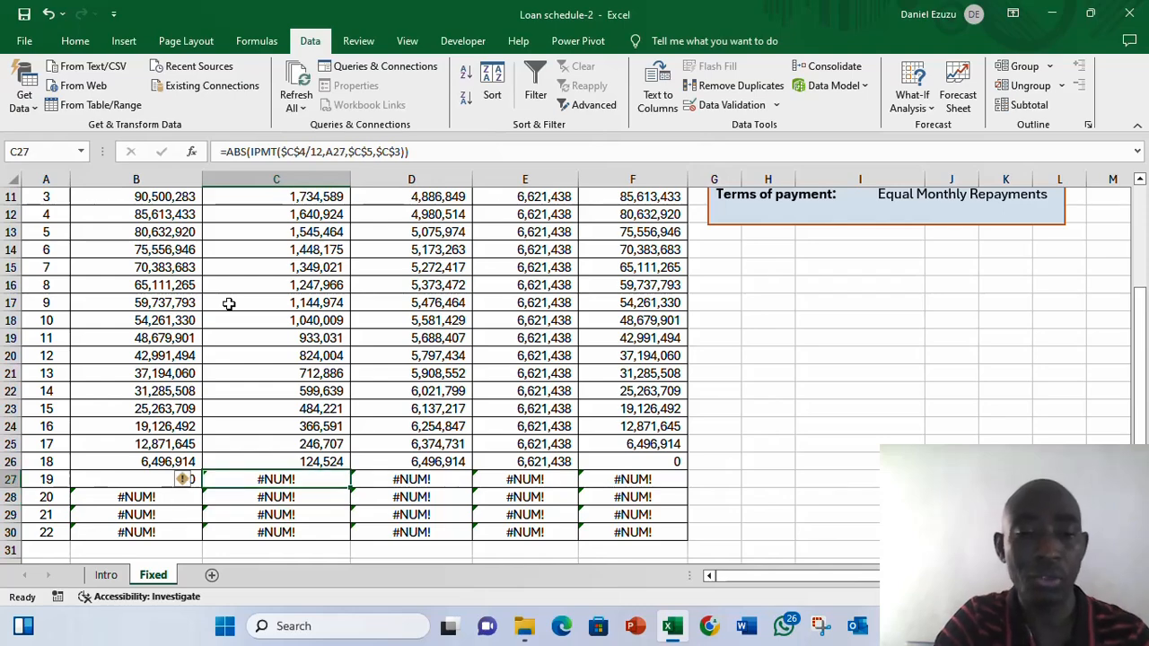
{"action": "key", "text": "ctrl+Up"}
{"action": "key", "text": "Down"}
{"action": "key", "text": "Up"}
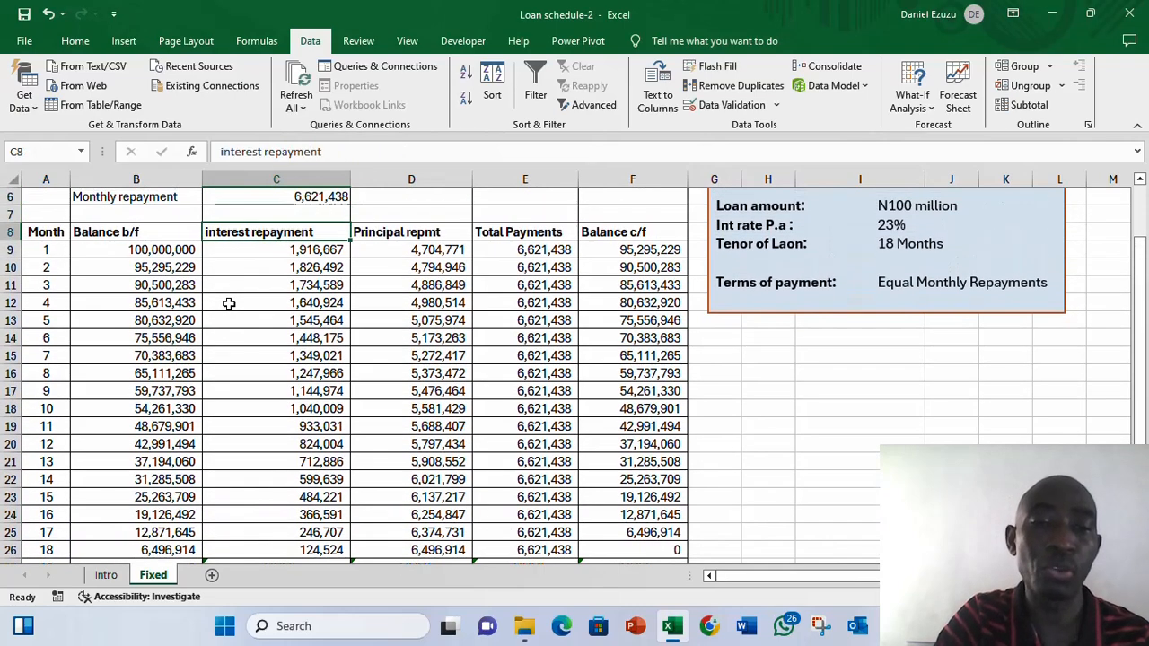
{"action": "key", "text": "Down"}
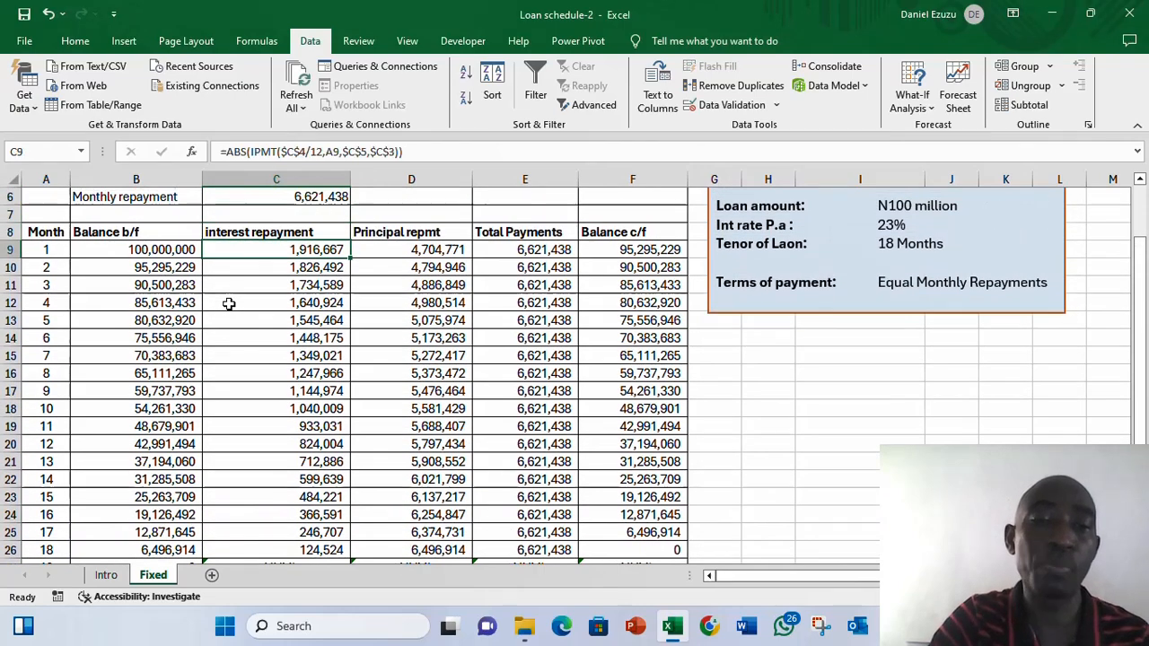
- Wrap month 1's interest repayment formula in IFERROR so errors return an empty string ""
{"action": "left_click", "coordinate": [228, 152]}
{"action": "type", "text": "if"}
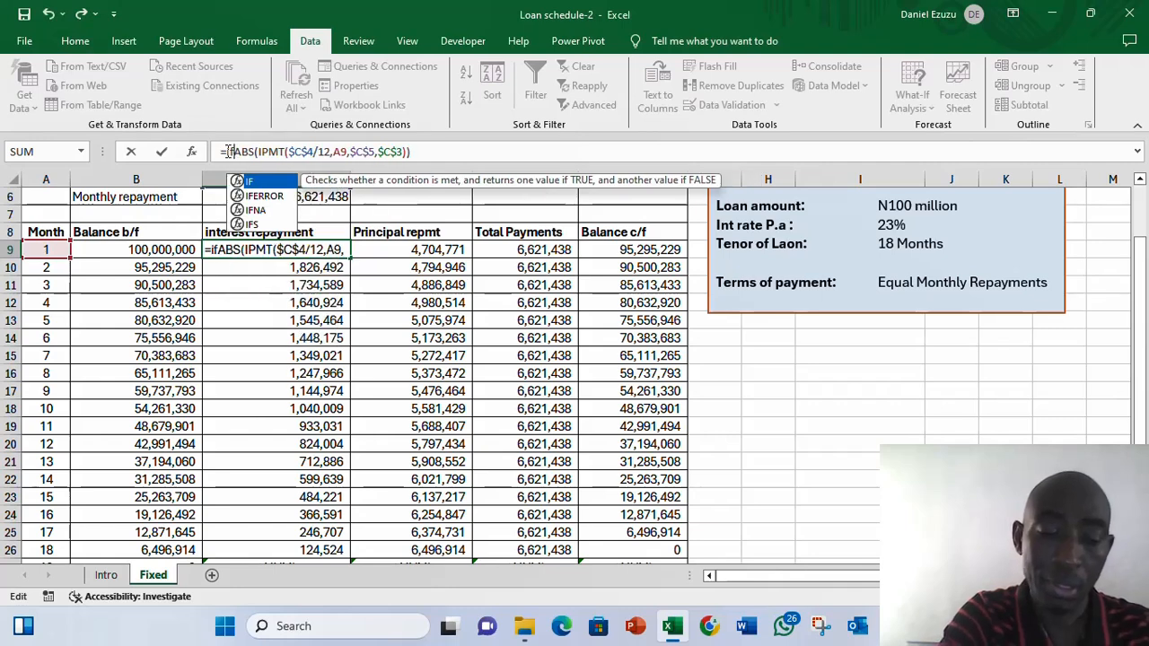
{"action": "type", "text": "e"}
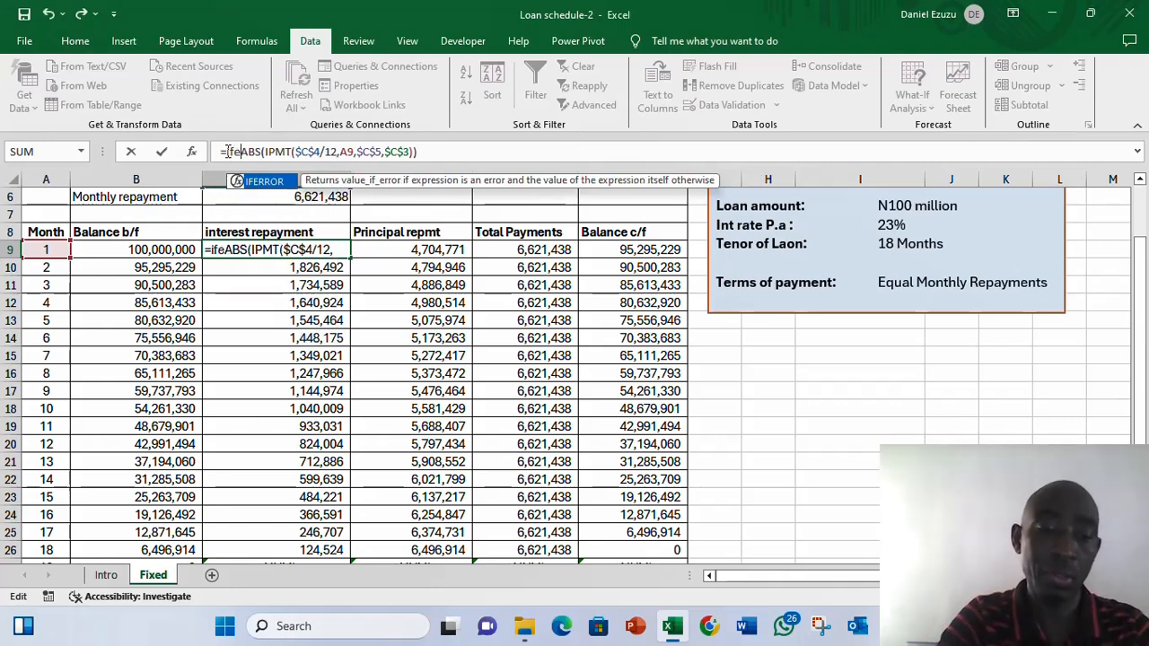
{"action": "key", "text": "Tab"}
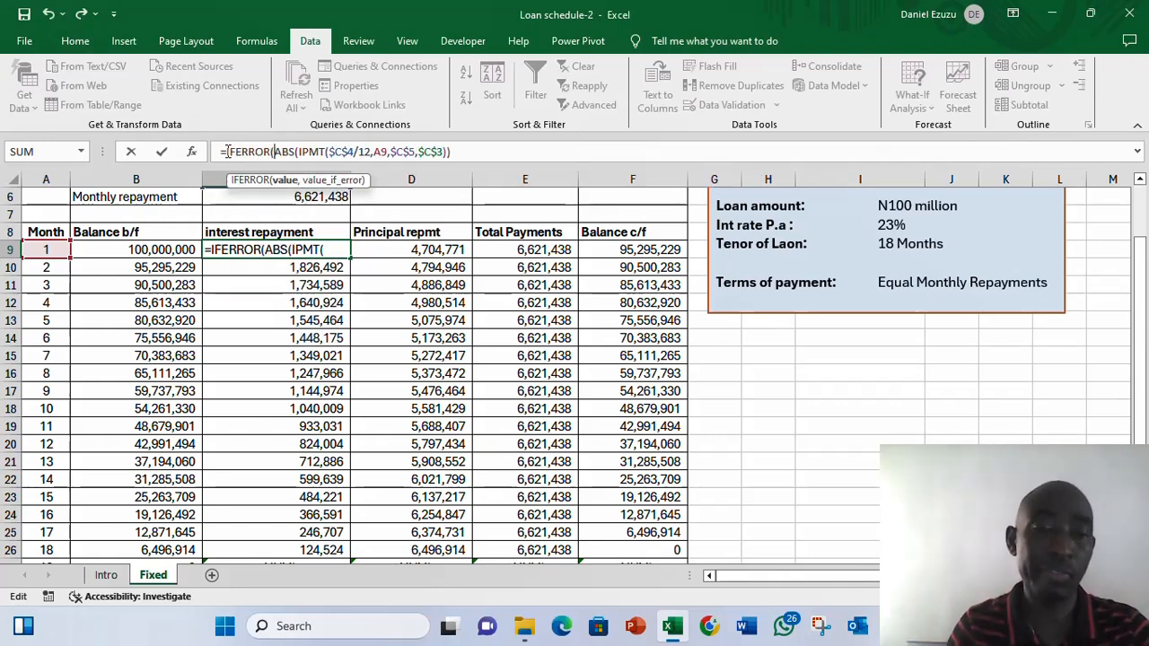
{"action": "left_click", "coordinate": [456, 151]}
{"action": "type", "text": ","}
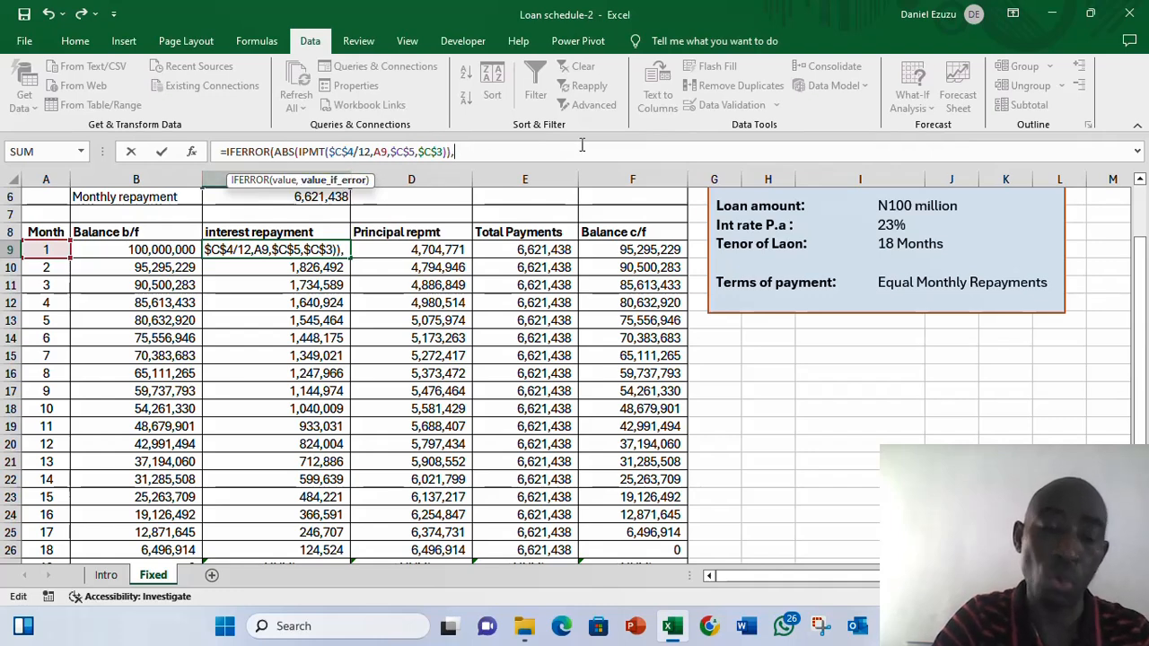
{"action": "type", "text": "\"\""}
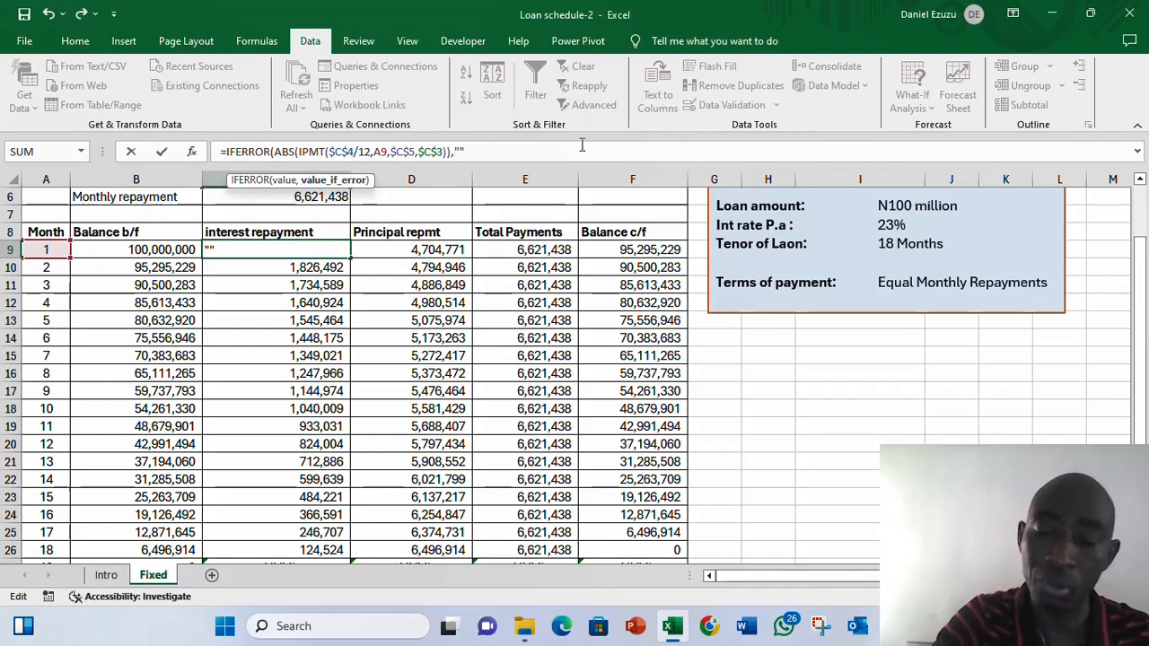
{"action": "type", "text": ")"}
{"action": "key", "text": "Return"}
{"action": "key", "text": "Down"}
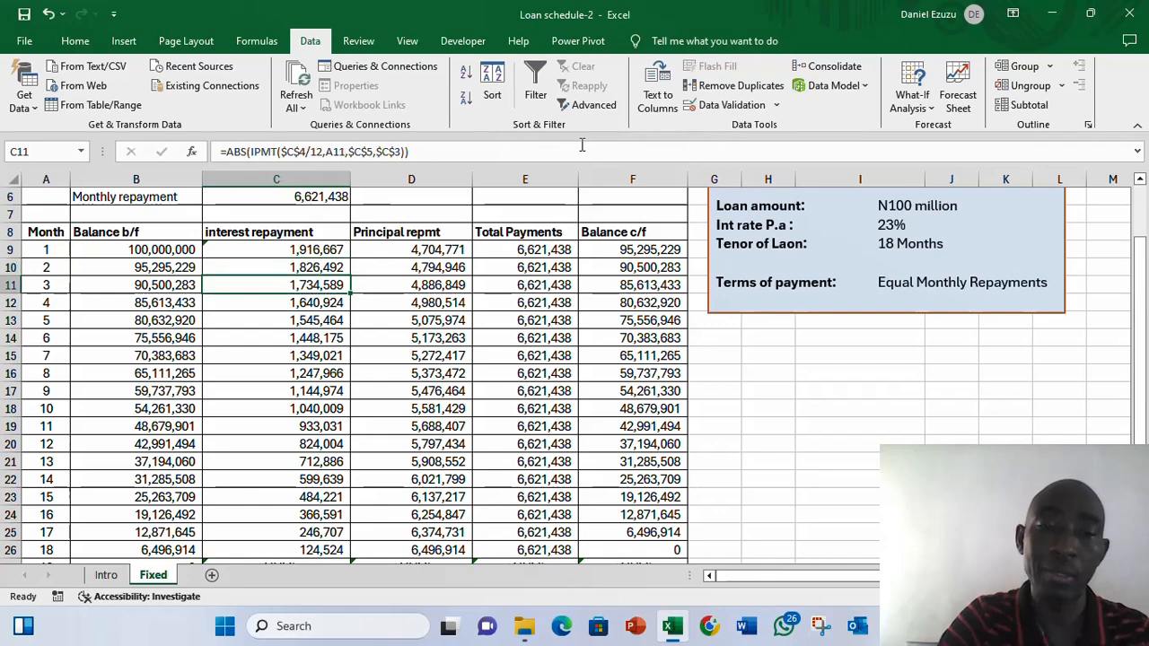
- Fill the IFERROR interest repayment formula down the interest column through row 30
{"action": "key", "text": "Up"}
{"action": "key", "text": "Up"}
{"action": "key", "text": "ctrl+shift+Down"}
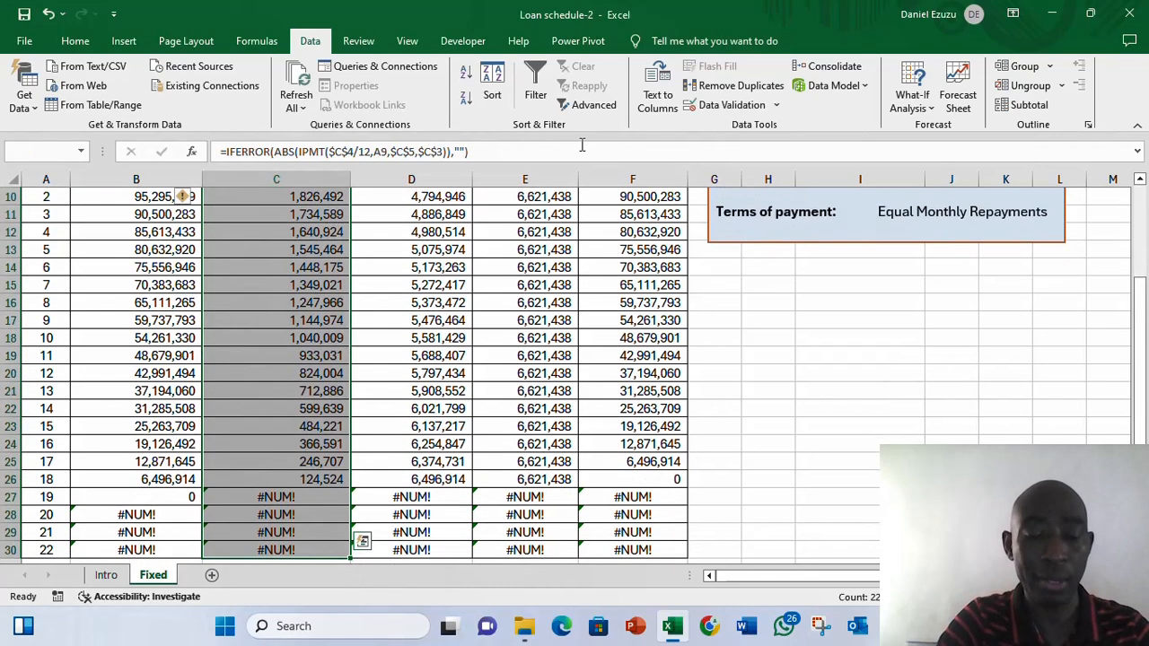
{"action": "key", "text": "ctrl+d"}
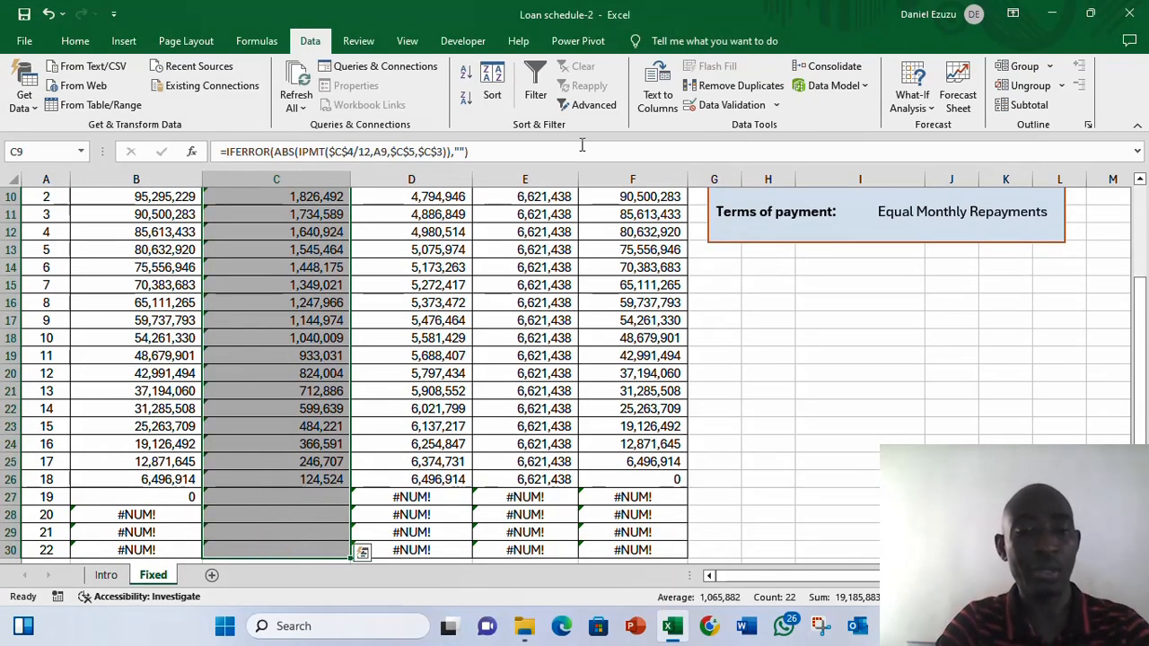
- Check the blanked interest cells and the remaining error cells in the other columns
{"action": "key", "text": "Down"}
{"action": "key", "text": "Down"}
{"action": "key", "text": "Down"}
{"action": "key", "text": "Down"}
{"action": "key", "text": "Down"}
{"action": "key", "text": "Down"}
{"action": "key", "text": "Down"}
{"action": "key", "text": "Down"}
{"action": "key", "text": "Down"}
{"action": "key", "text": "Down"}
{"action": "key", "text": "Down"}
{"action": "key", "text": "Down"}
{"action": "key", "text": "Down"}
{"action": "key", "text": "Down"}
{"action": "key", "text": "Down"}
{"action": "key", "text": "Down"}
{"action": "key", "text": "Down"}
{"action": "key", "text": "Down"}
{"action": "key", "text": "Down"}
{"action": "key", "text": "Down"}
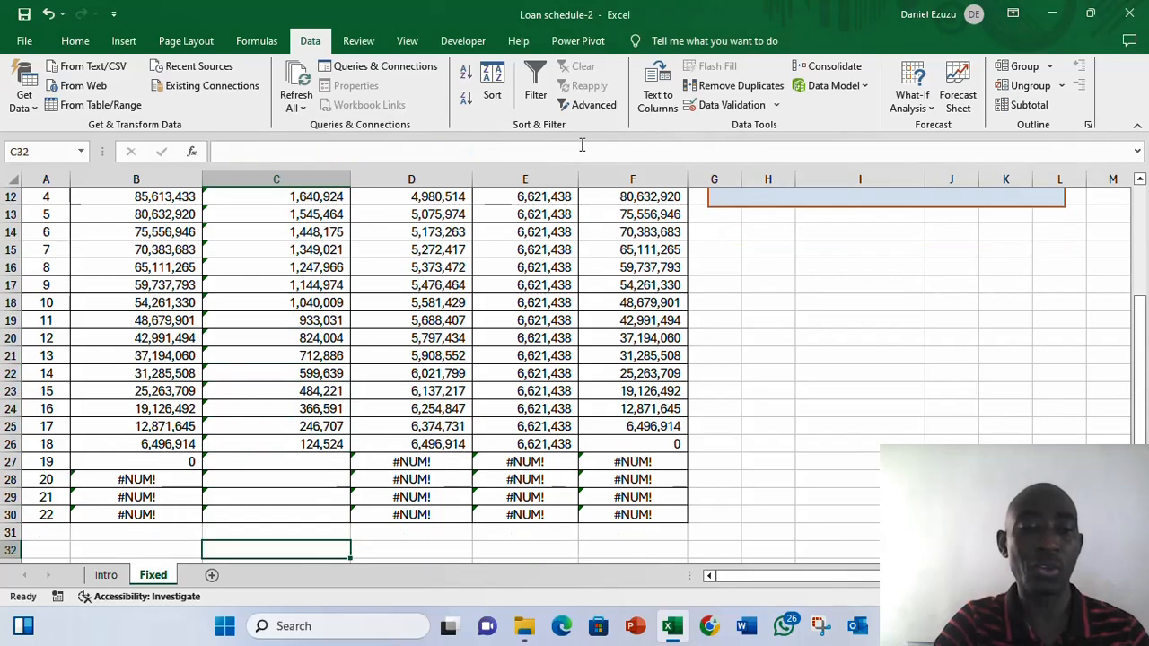
{"action": "key", "text": "Up"}
{"action": "key", "text": "Up"}
{"action": "key", "text": "Up"}
{"action": "key", "text": "Up"}
{"action": "key", "text": "Up"}
{"action": "key", "text": "Right"}
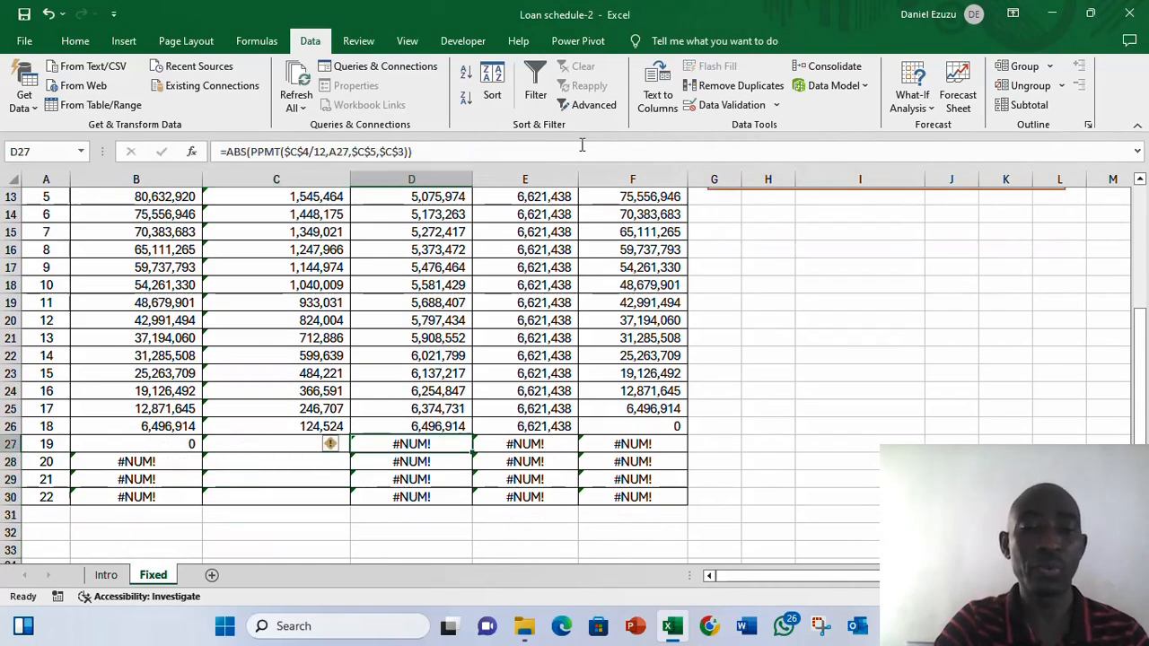
{"action": "key", "text": "Left"}
{"action": "key", "text": "Up"}
{"action": "key", "text": "ctrl+Up"}
{"action": "key", "text": "Down"}
{"action": "key", "text": "Right"}
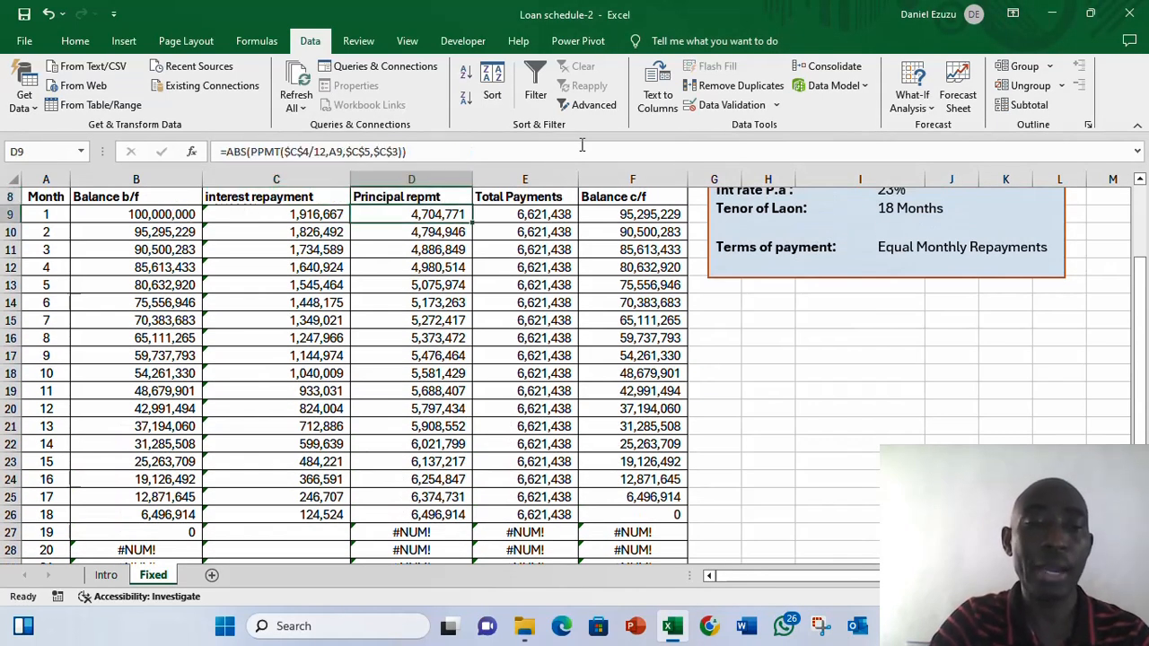
- Wrap month 1's principal repayment formula in IFERROR so errors return an empty string ""
{"action": "left_click", "coordinate": [228, 152]}
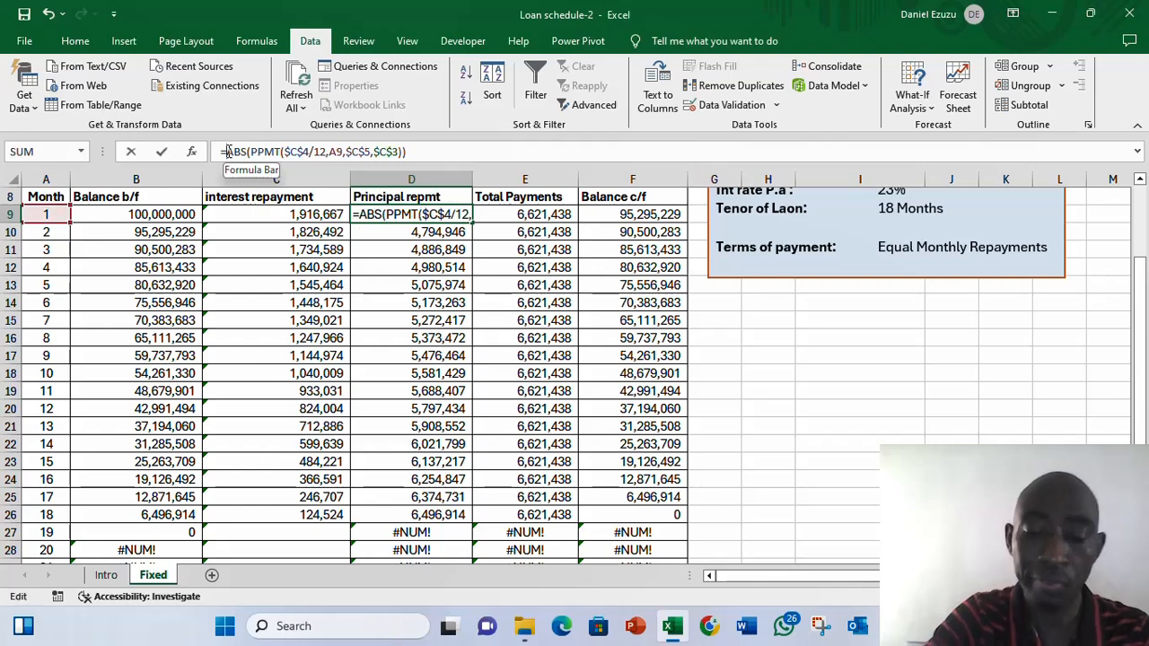
{"action": "type", "text": "ife"}
{"action": "key", "text": "Tab"}
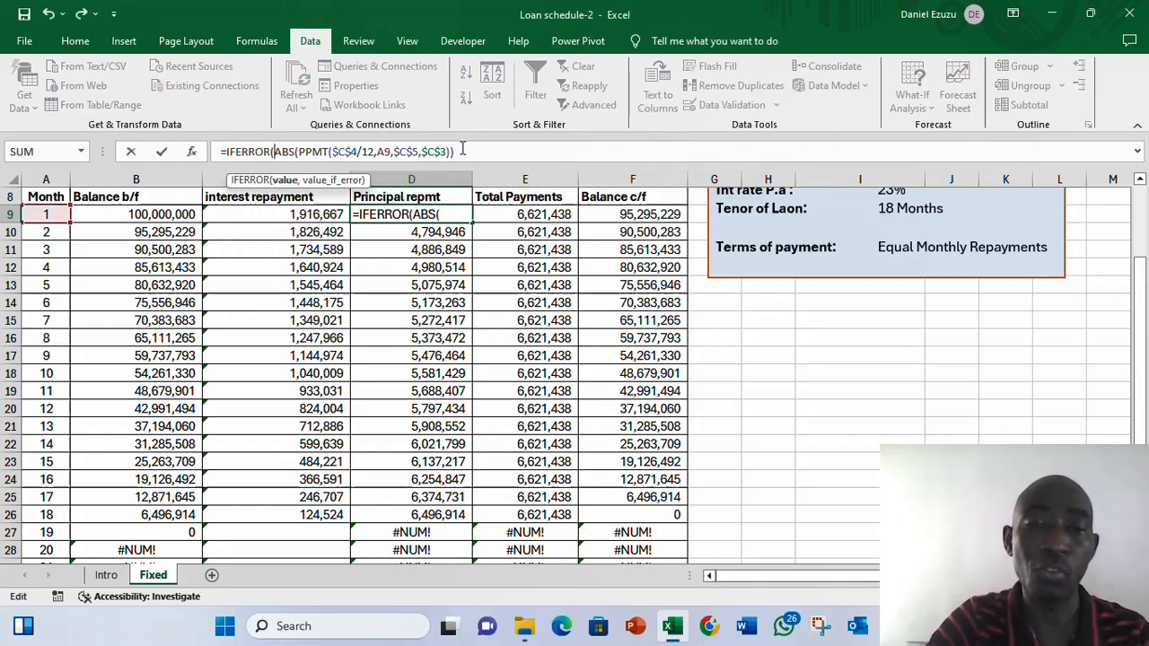
{"action": "left_click", "coordinate": [461, 151]}
{"action": "type", "text": ","}
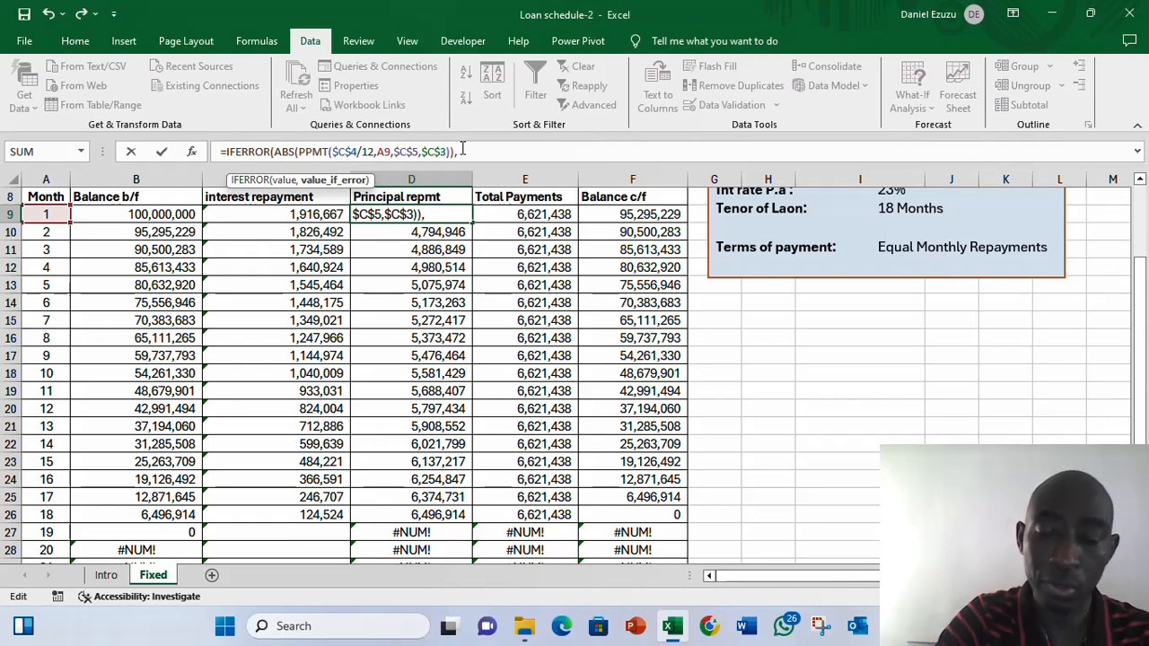
{"action": "type", "text": "\"\""}
{"action": "key", "text": "Return"}
{"action": "key", "text": "Return"}
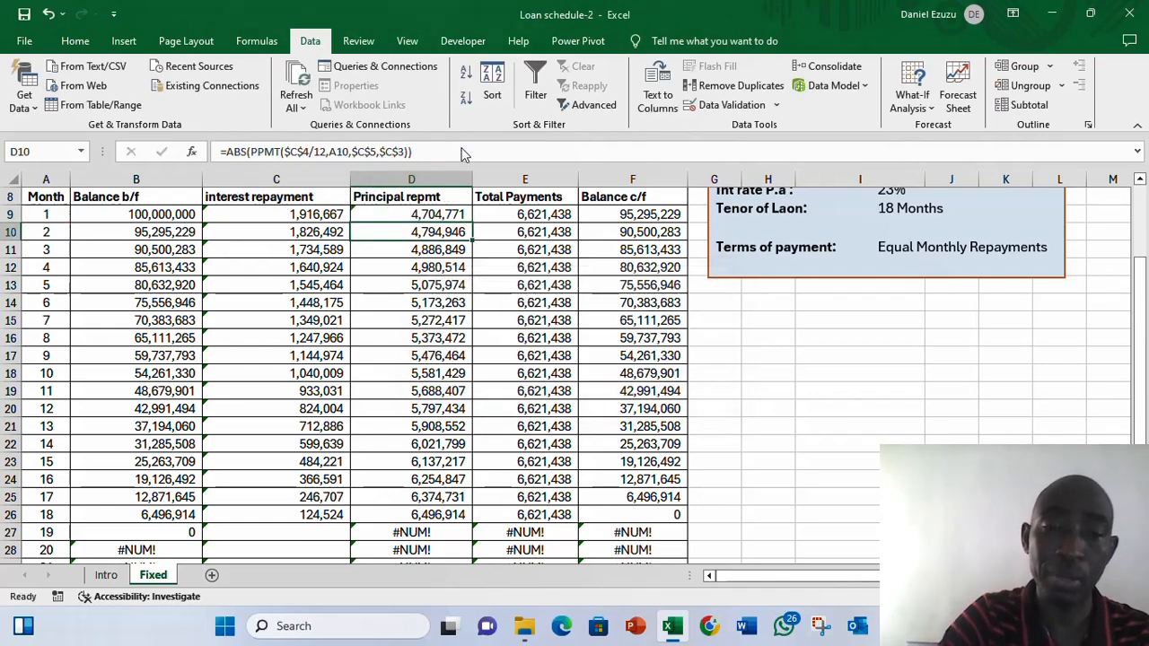
- Fill the IFERROR principal repayment formula down the principal column through row 30
{"action": "key", "text": "Up"}
{"action": "key", "text": "ctrl+shift+Down"}
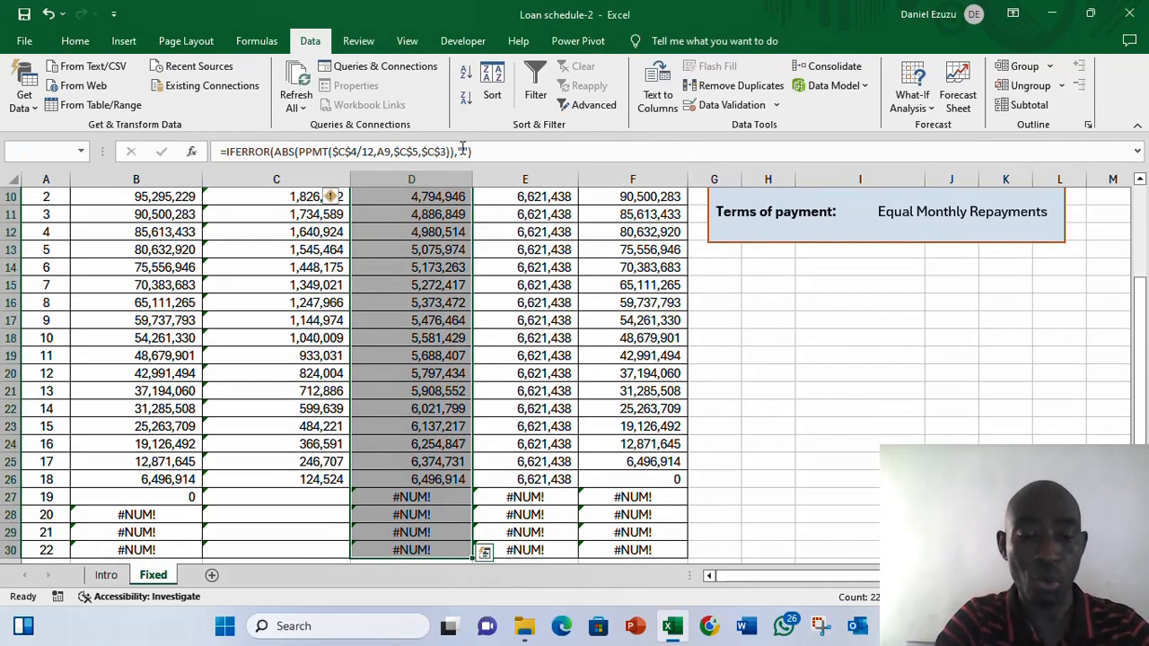
{"action": "key", "text": "ctrl+d"}
{"action": "key", "text": "Up"}
{"action": "key", "text": "Up"}
{"action": "key", "text": "Up"}
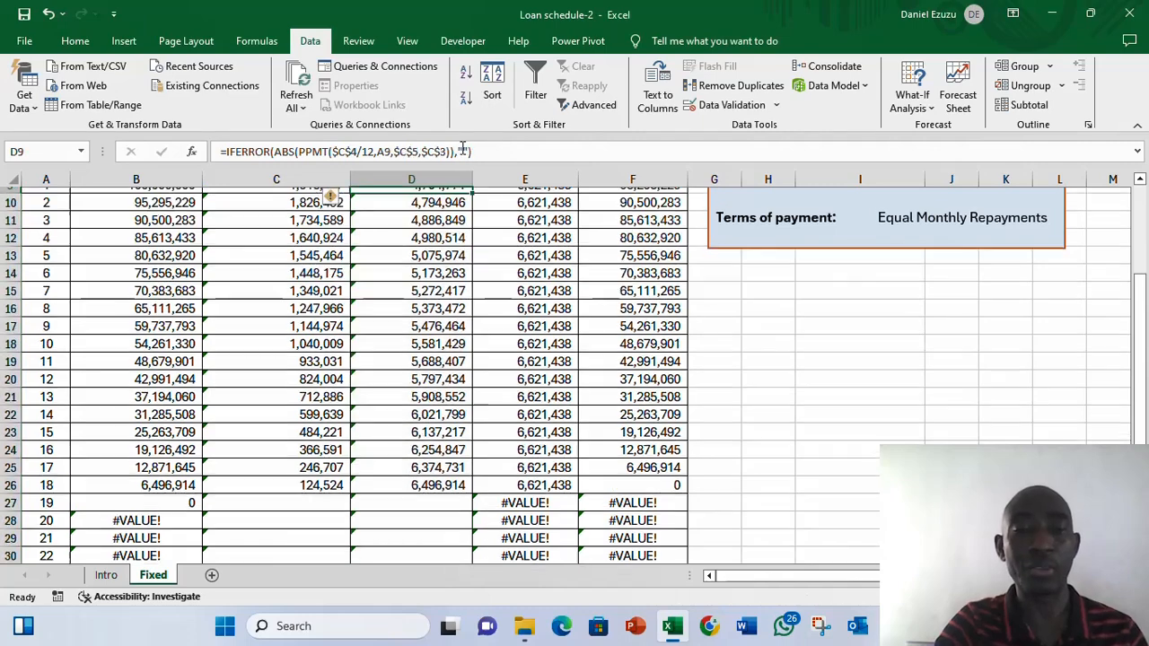
{"action": "key", "text": "Down"}
{"action": "key", "text": "Down"}
{"action": "key", "text": "Down"}
{"action": "key", "text": "Right"}
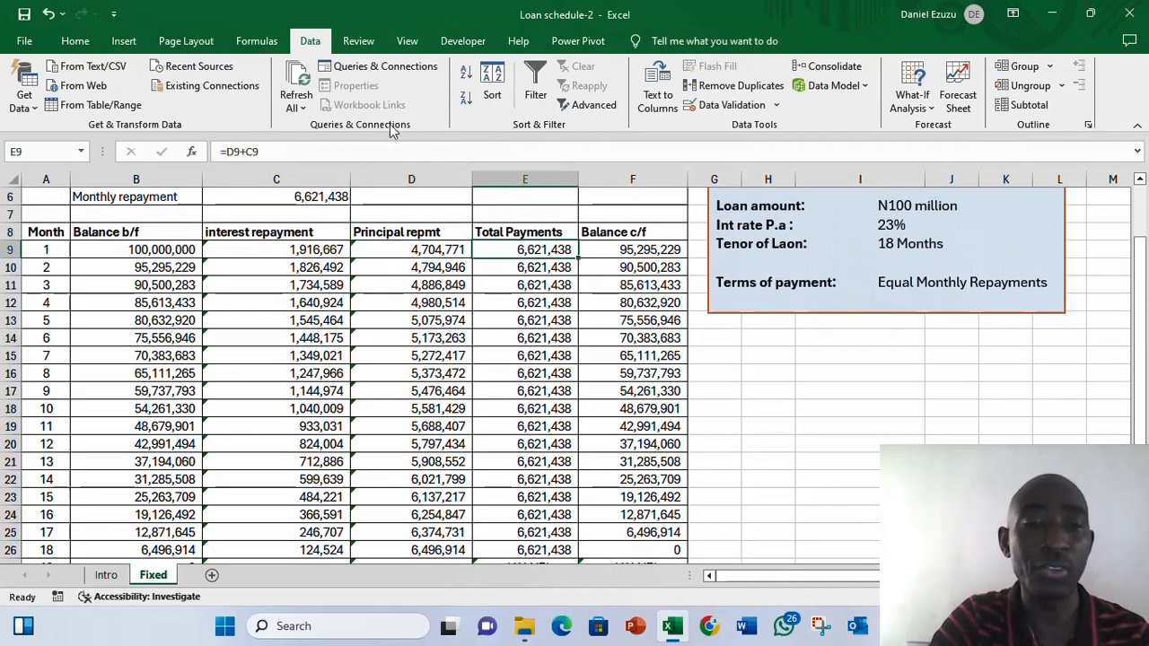
- Wrap month 1's total payments formula =D9+C9 in IFERROR returning an empty string ""
{"action": "left_click", "coordinate": [229, 152]}
{"action": "type", "text": "ifg"}
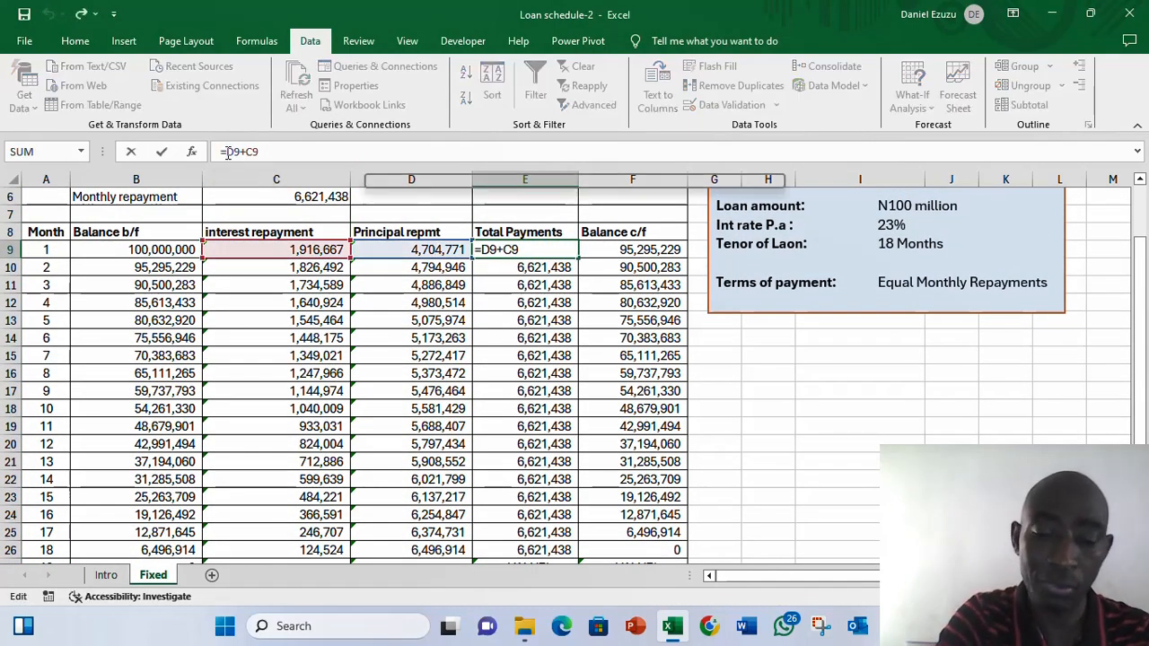
{"action": "type", "text": "e"}
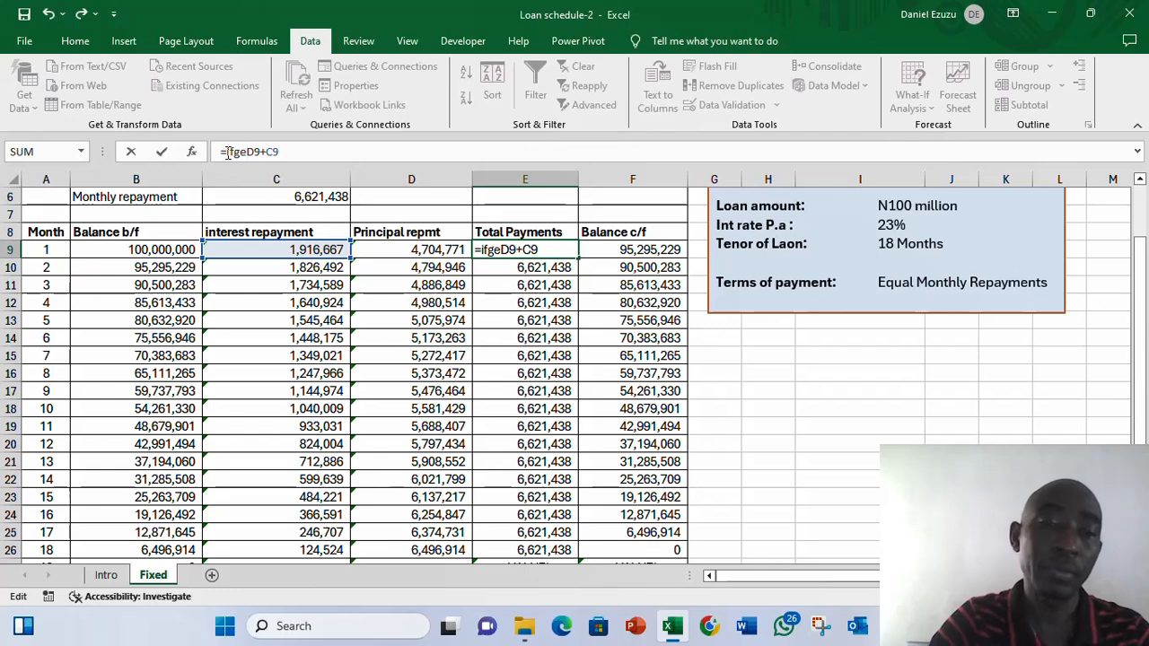
{"action": "key", "text": "BackSpace"}
{"action": "key", "text": "BackSpace"}
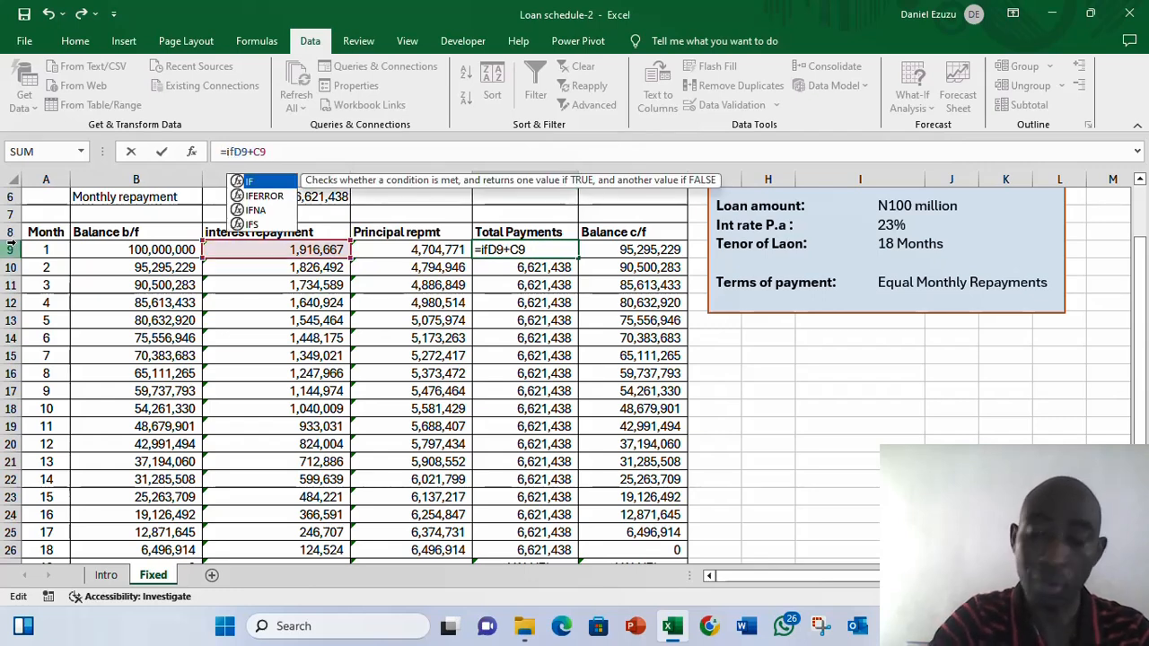
{"action": "key", "text": "Down"}
{"action": "key", "text": "Tab"}
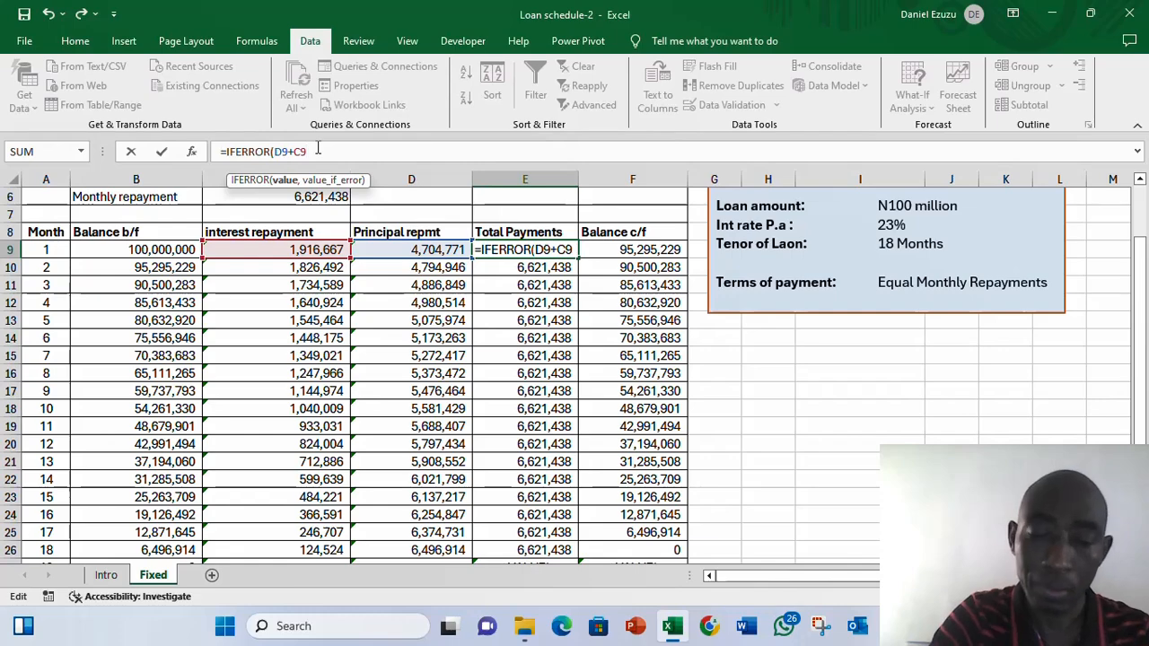
{"action": "type", "text": ","}
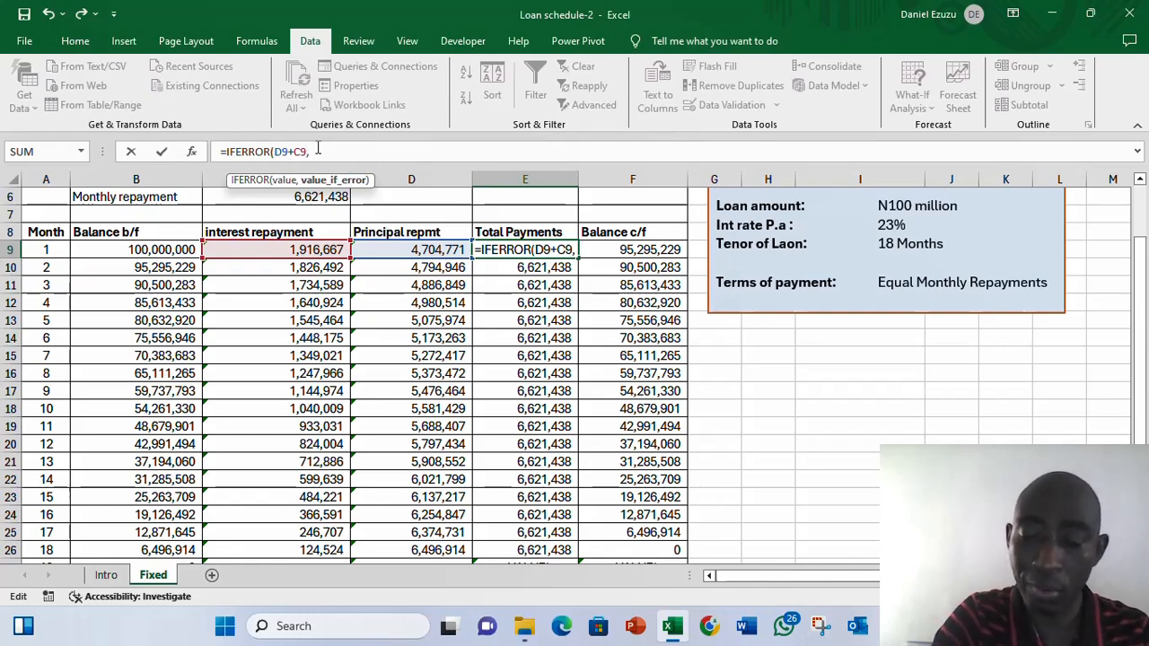
{"action": "type", "text": "\"\""}
{"action": "key", "text": "Return"}
{"action": "key", "text": "Down"}
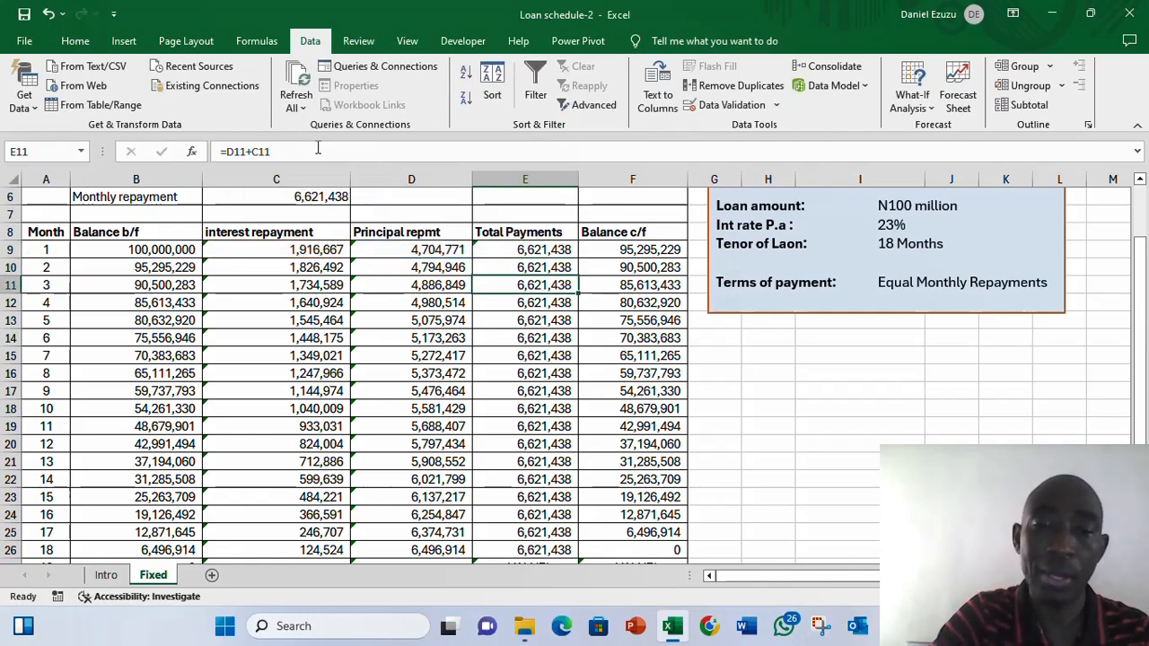
- Fill the IFERROR total payments formula down the Total Payments column through row 30
{"action": "key", "text": "Up"}
{"action": "key", "text": "ctrl+shift+Down"}
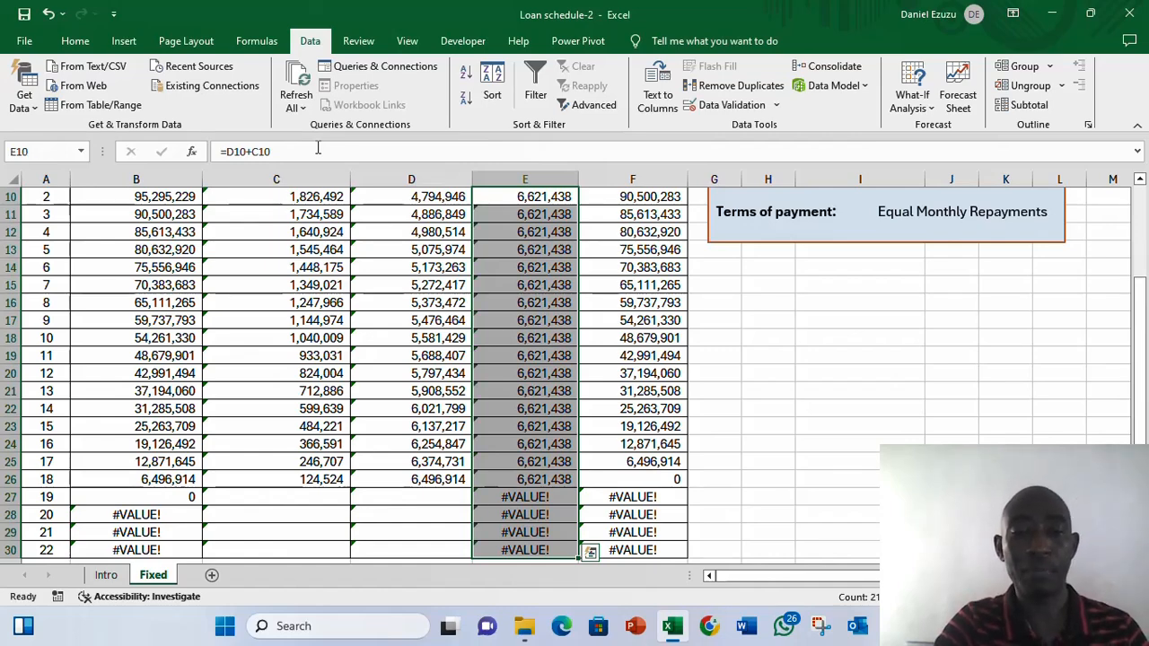
{"action": "key", "text": "Up"}
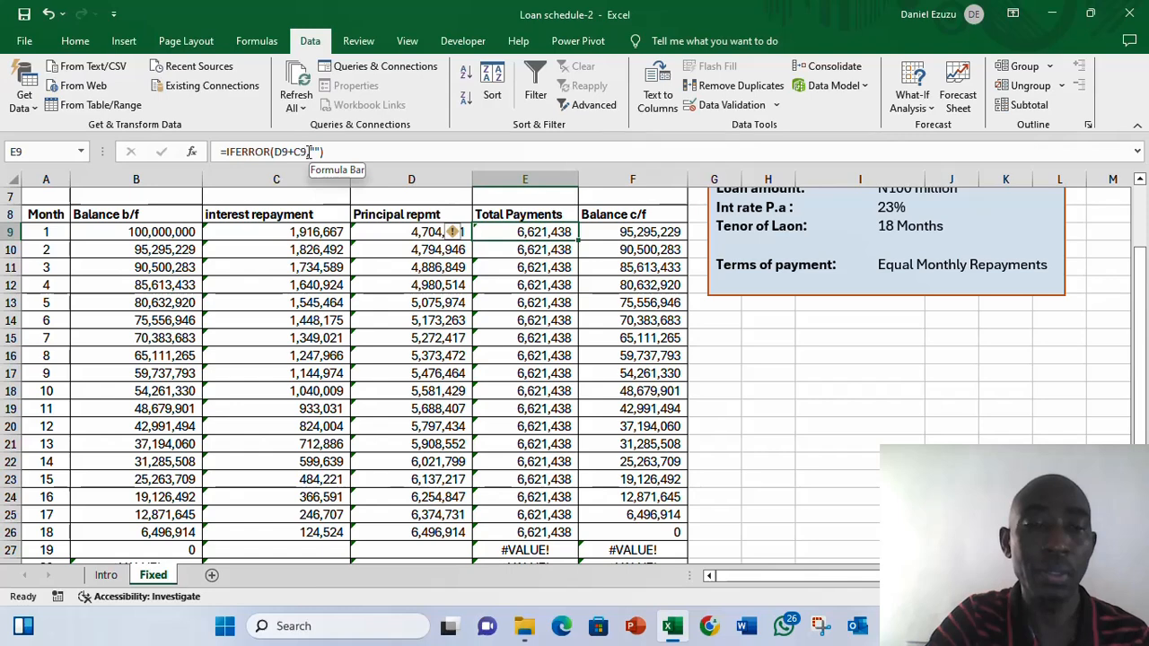
{"action": "left_click", "coordinate": [308, 152]}
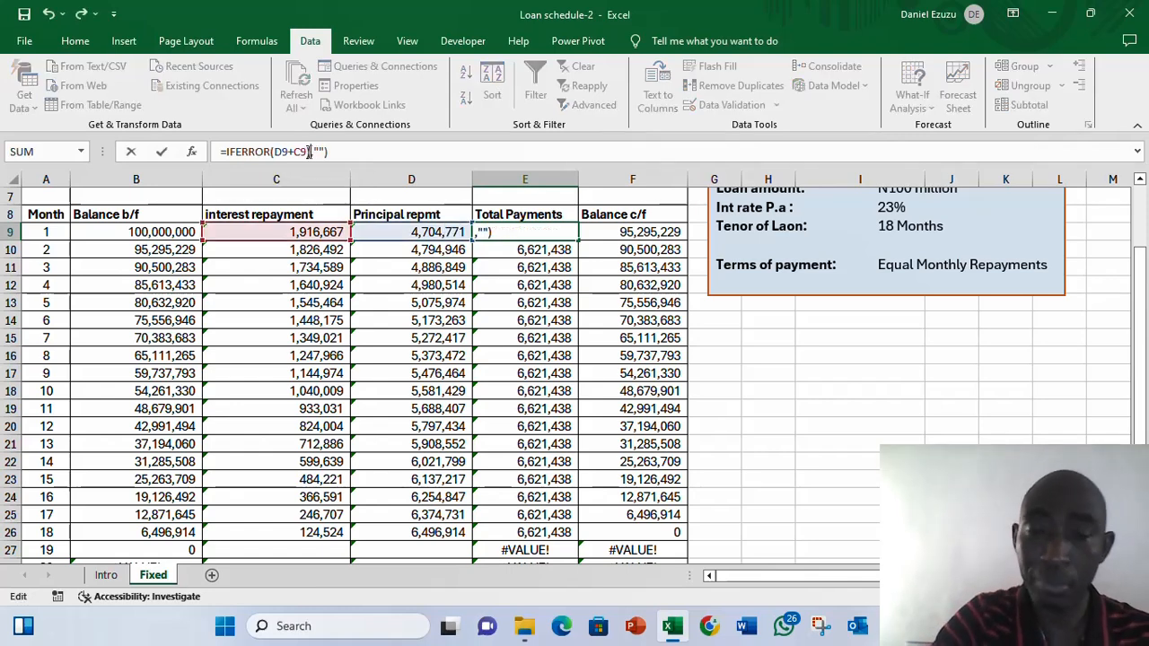
{"action": "key", "text": "Return"}
{"action": "key", "text": "Return"}
{"action": "key", "text": "Return"}
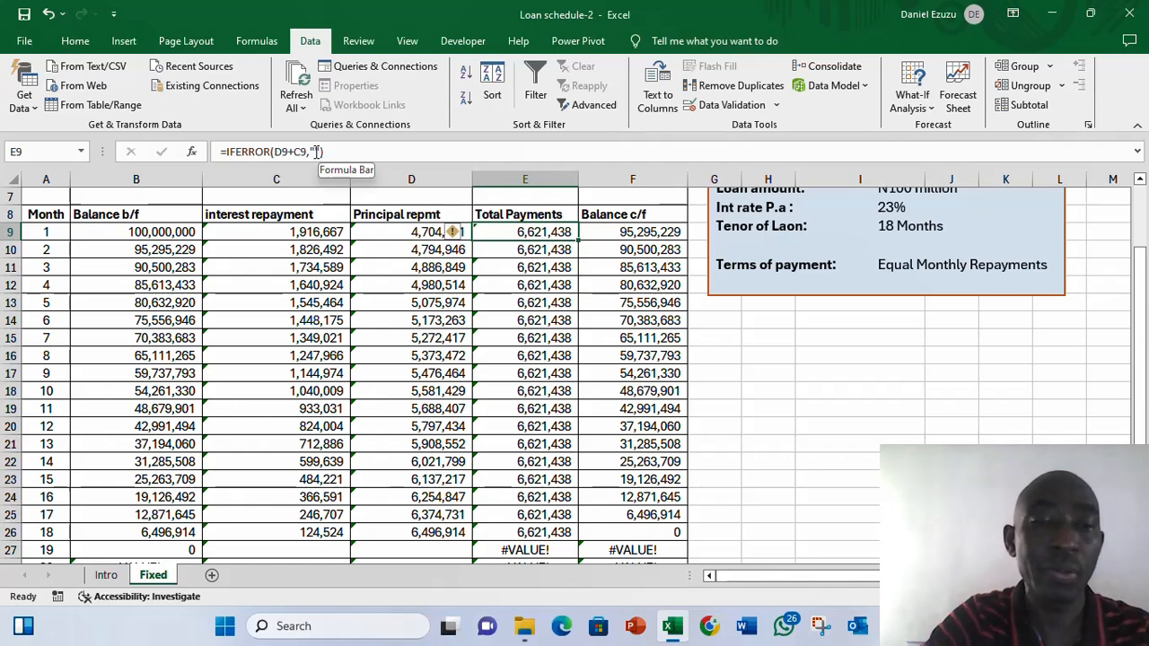
{"action": "left_click", "coordinate": [316, 151]}
{"action": "key", "text": "Return"}
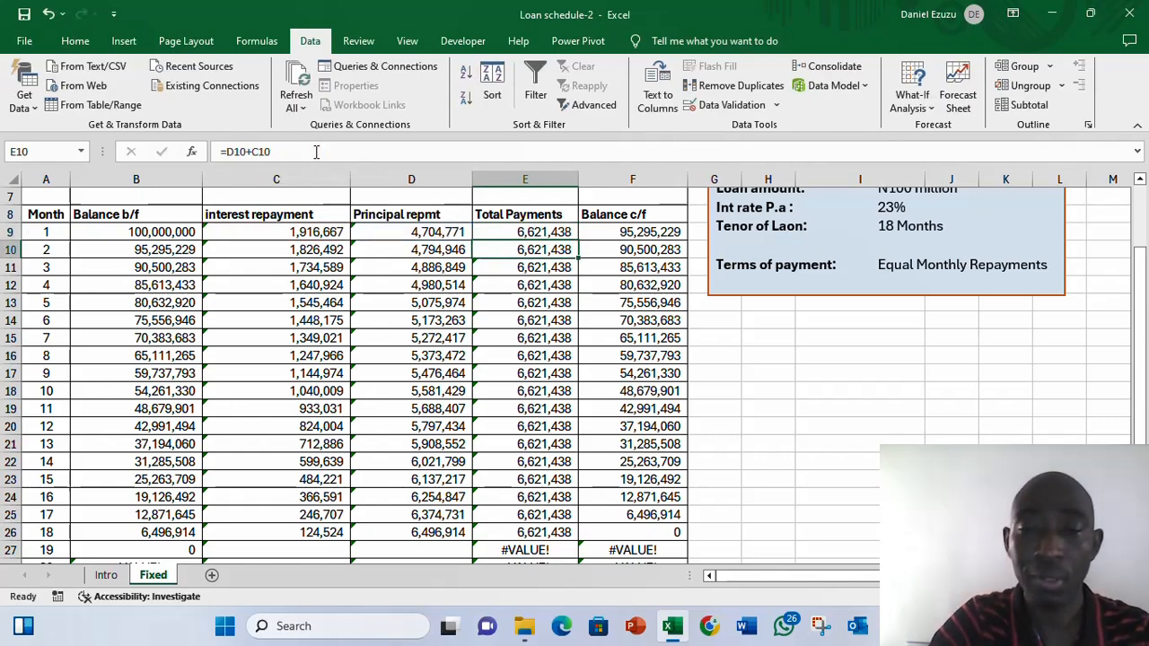
{"action": "key", "text": "Up"}
{"action": "key", "text": "ctrl+shift+Down"}
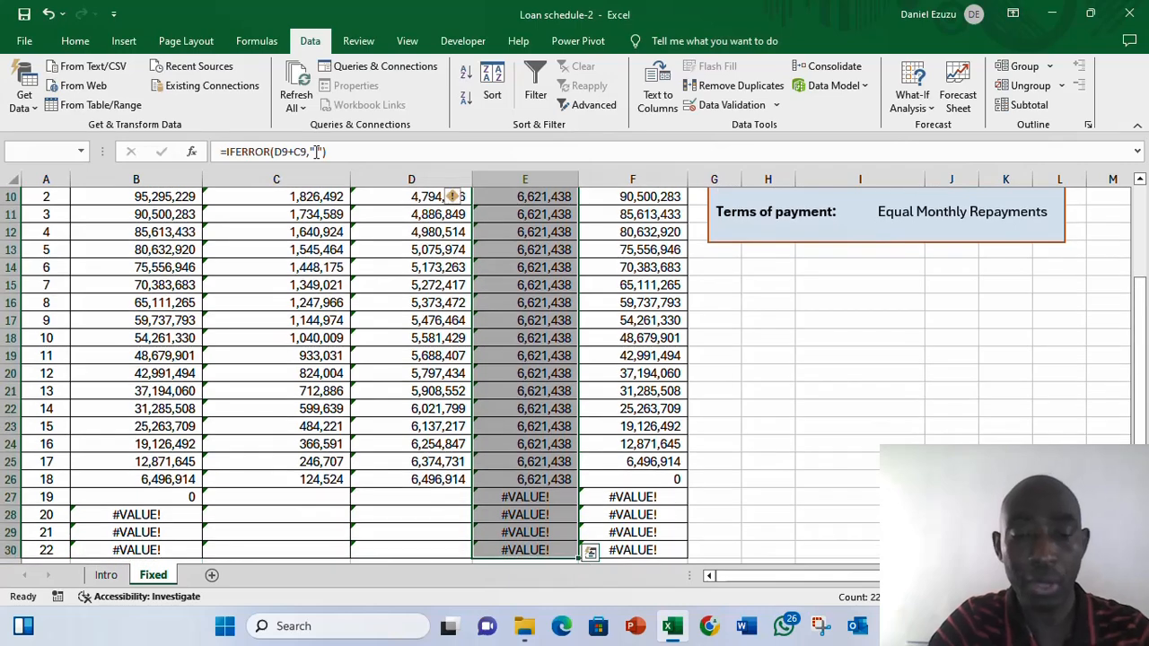
{"action": "key", "text": "ctrl+d"}
{"action": "key", "text": "Down"}
{"action": "key", "text": "Up"}
{"action": "key", "text": "Up"}
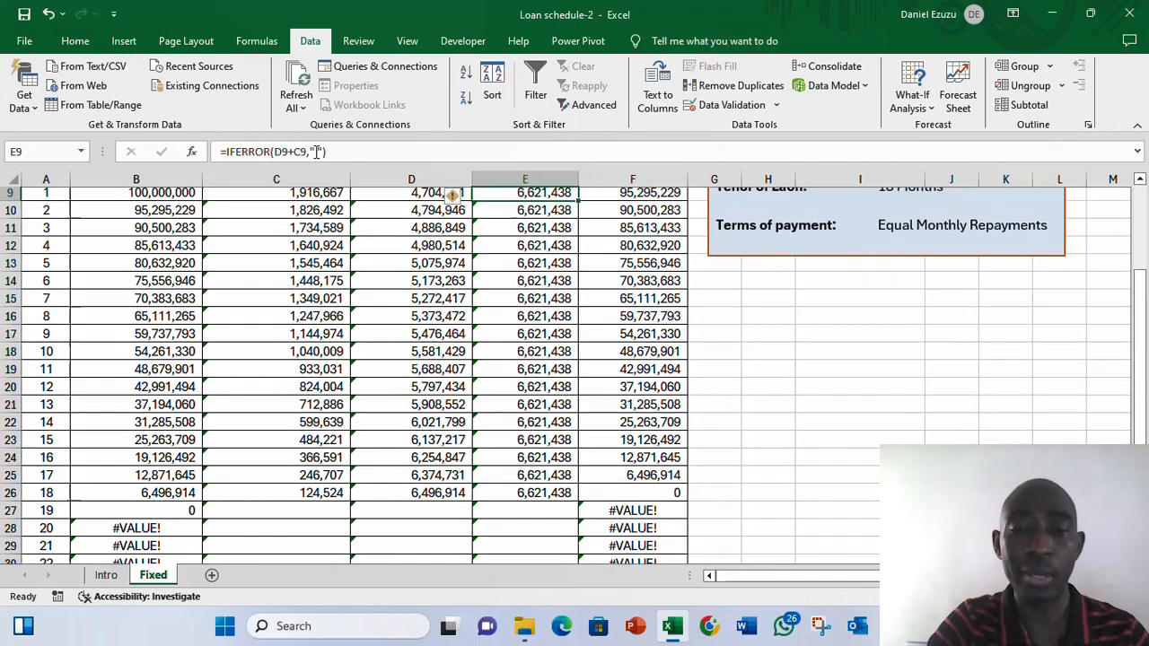
- Wrap month 1's balance c/f formula =B9-D9 in IFERROR returning an empty string ""
{"action": "key", "text": "Right"}
{"action": "key", "text": "Down"}
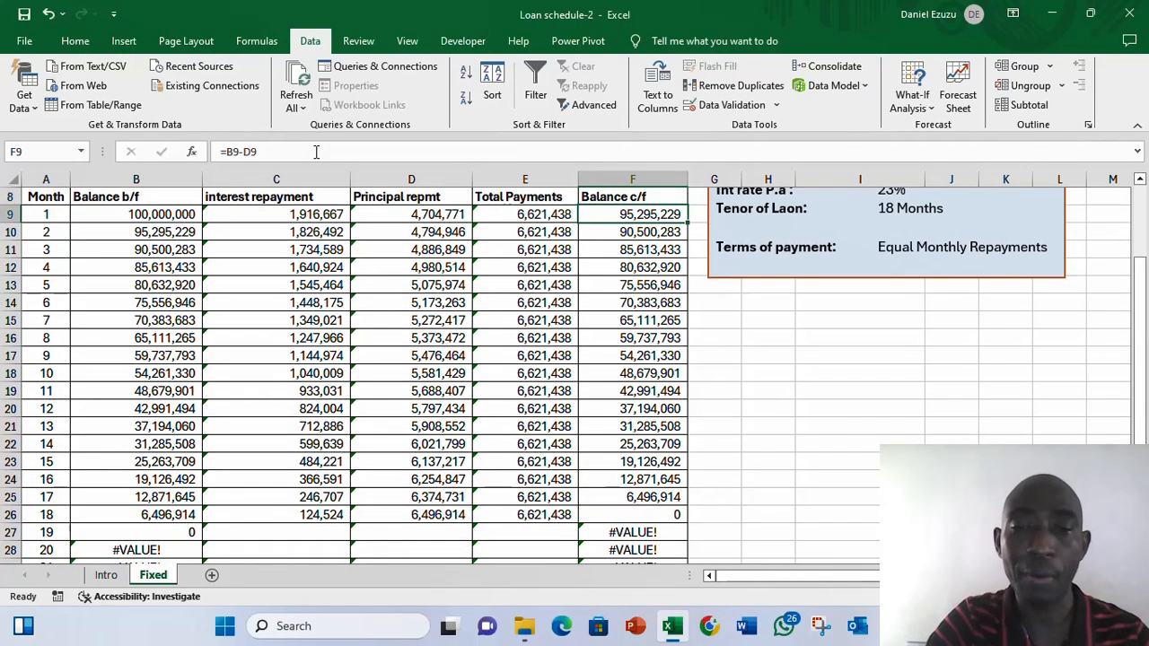
{"action": "left_click", "coordinate": [230, 153]}
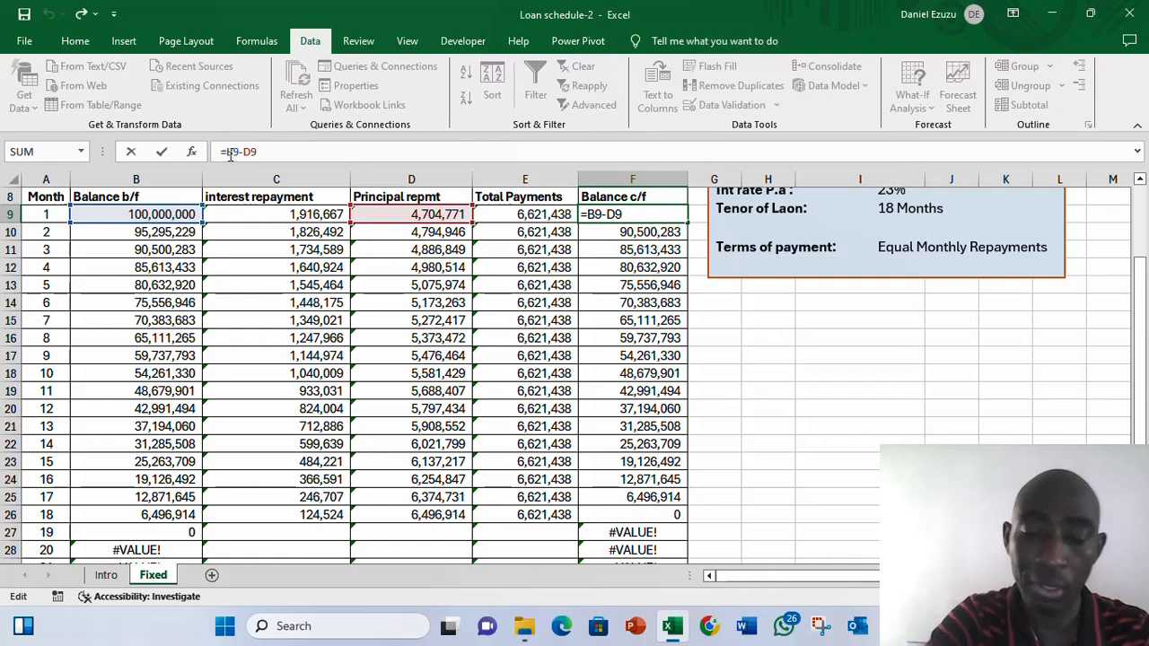
{"action": "type", "text": "ife"}
{"action": "key", "text": "Tab"}
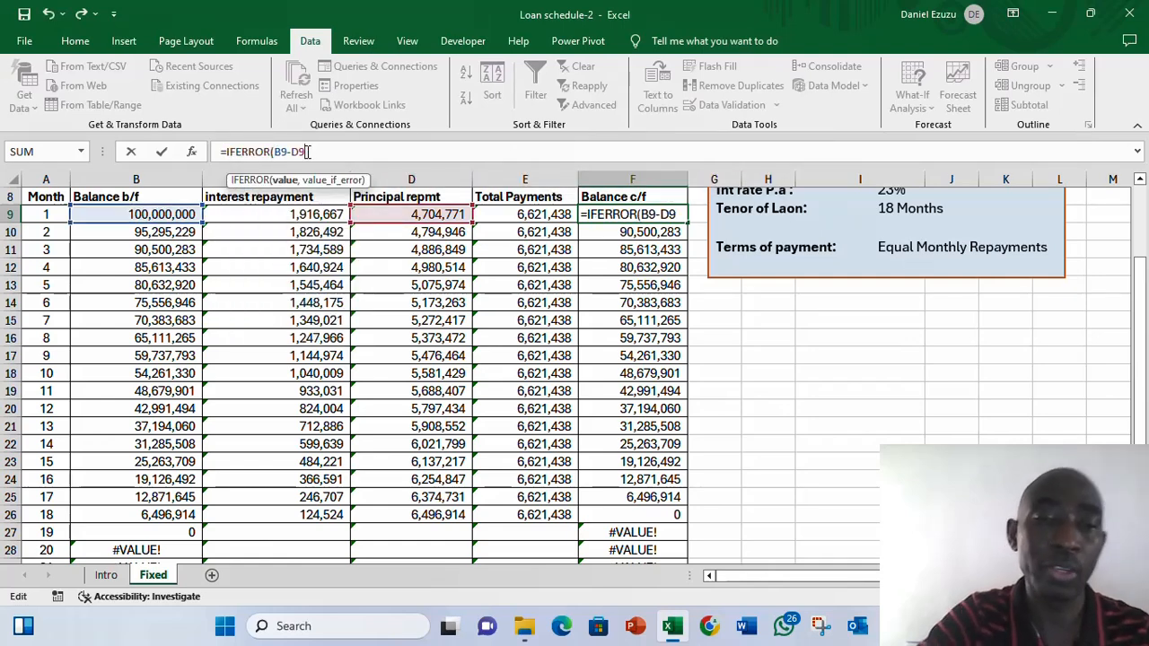
{"action": "type", "text": ","}
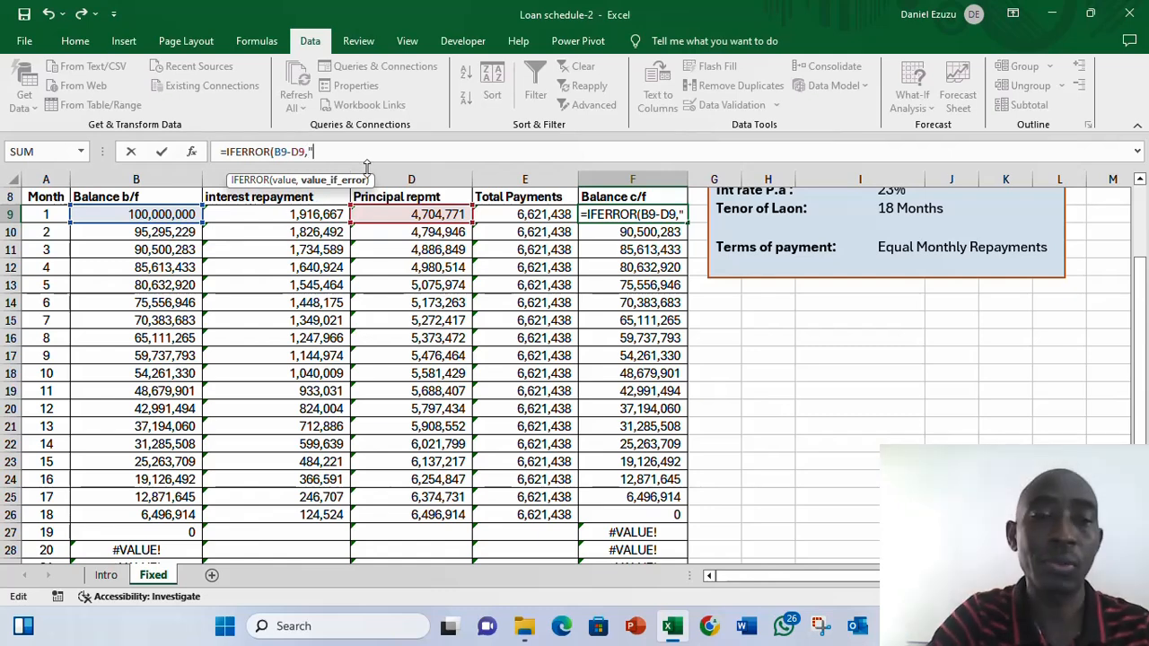
{"action": "type", "text": "\"\""}
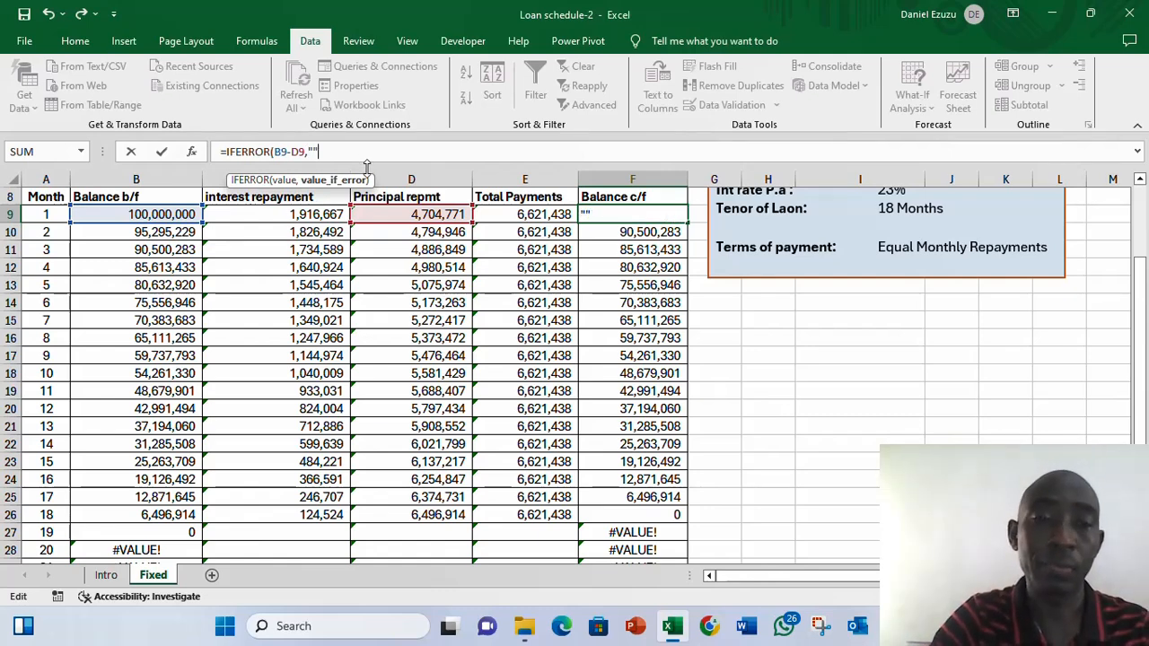
{"action": "key", "text": "Return"}
{"action": "key", "text": "Down"}
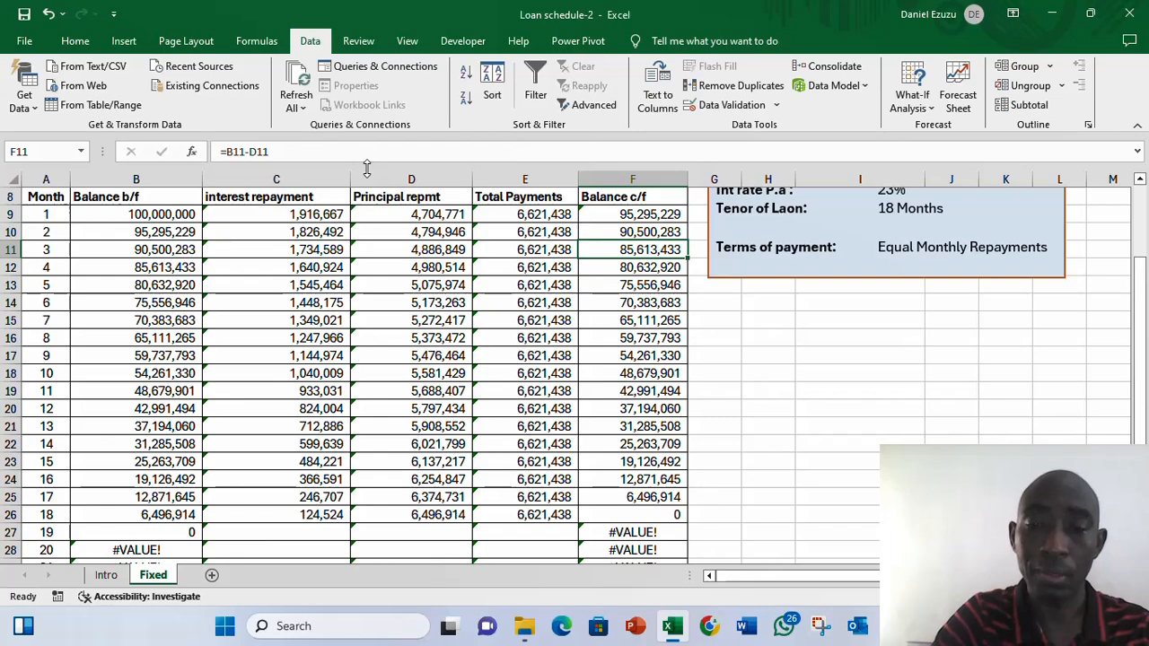
- Fill the IFERROR balance c/f formula down the Balance c/f column through row 30
{"action": "key", "text": "Up"}
{"action": "key", "text": "Up"}
{"action": "key", "text": "shift+Down"}
{"action": "key", "text": "shift+Down"}
{"action": "key", "text": "shift+Down"}
{"action": "key", "text": "shift+Down"}
{"action": "key", "text": "shift+Down"}
{"action": "key", "text": "shift+Down"}
{"action": "key", "text": "shift+Down"}
{"action": "key", "text": "shift+Down"}
{"action": "key", "text": "shift+Down"}
{"action": "key", "text": "shift+Down"}
{"action": "key", "text": "shift+Down"}
{"action": "key", "text": "shift+Down"}
{"action": "key", "text": "shift+Down"}
{"action": "key", "text": "shift+Down"}
{"action": "key", "text": "shift+Down"}
{"action": "key", "text": "shift+Down"}
{"action": "key", "text": "shift+Down"}
{"action": "key", "text": "shift+Down"}
{"action": "key", "text": "shift+Down"}
{"action": "key", "text": "shift+Down"}
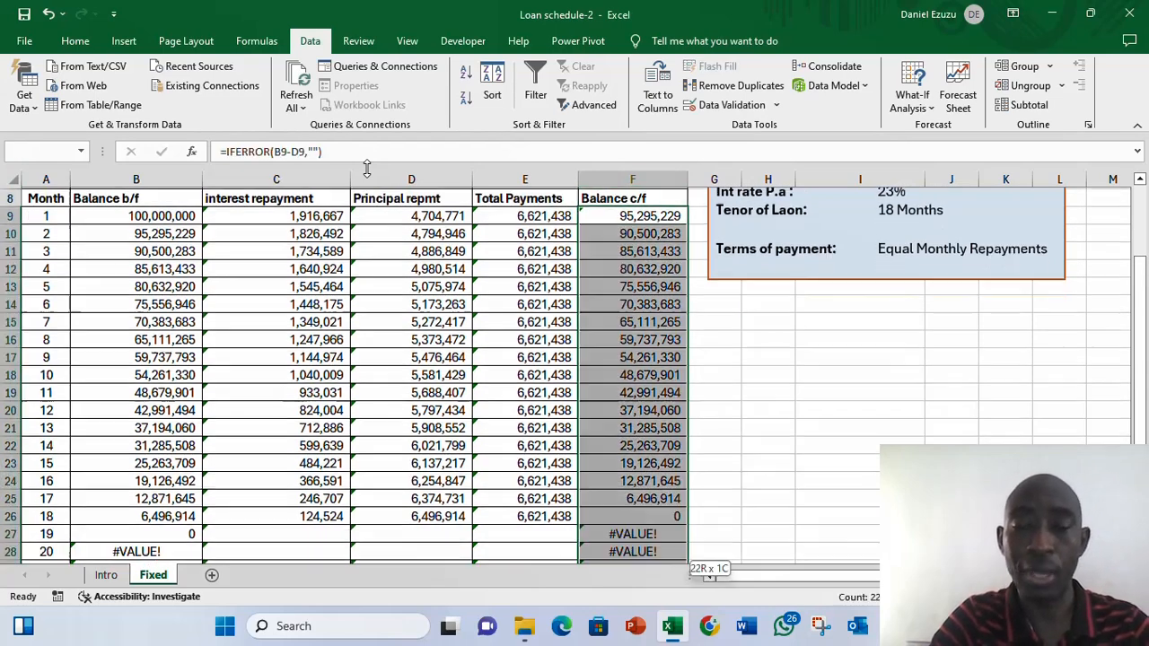
{"action": "key", "text": "ctrl+d"}
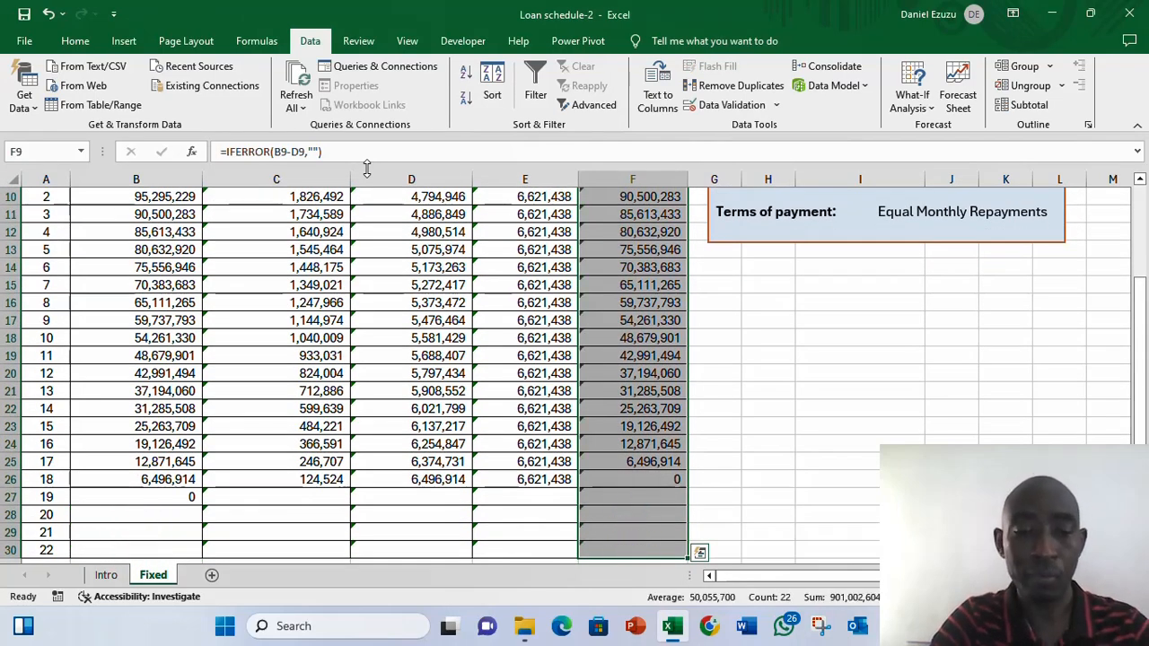
- Review the schedule's cells and formulas across the month rows and the blanked rows beyond month 18
{"action": "key", "text": "Up"}
{"action": "key", "text": "Left"}
{"action": "key", "text": "Left"}
{"action": "key", "text": "Left"}
{"action": "key", "text": "Left"}
{"action": "key", "text": "Left"}
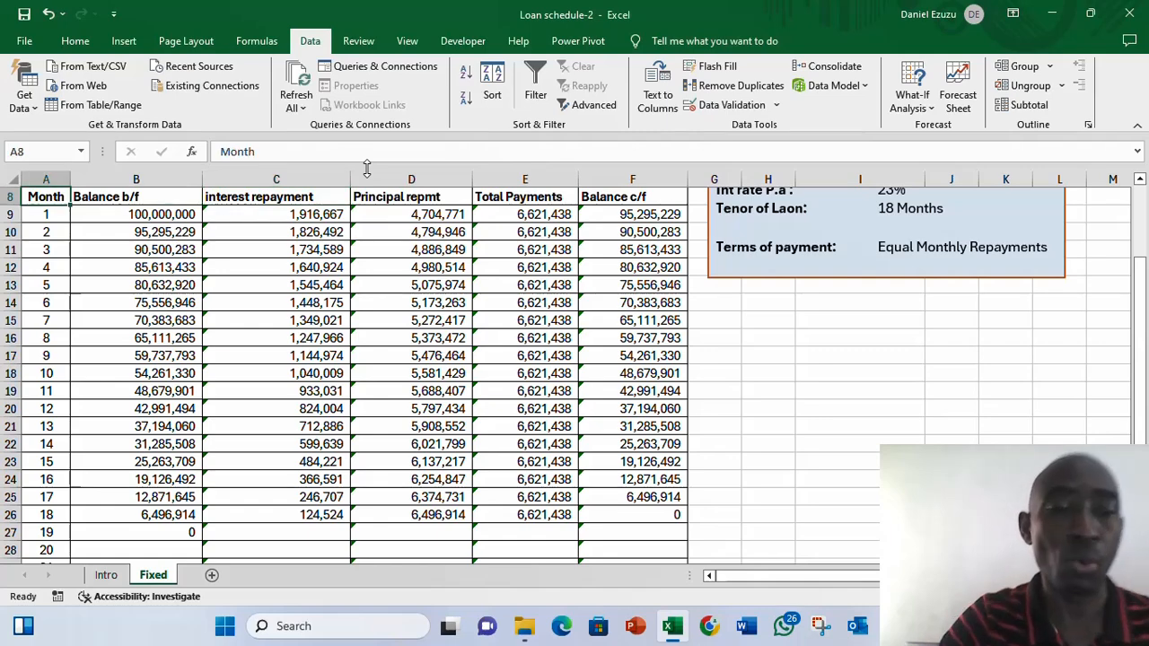
{"action": "key", "text": "Right"}
{"action": "key", "text": "Down"}
{"action": "key", "text": "Down"}
{"action": "key", "text": "Down"}
{"action": "key", "text": "Down"}
{"action": "key", "text": "Down"}
{"action": "key", "text": "Down"}
{"action": "key", "text": "Down"}
{"action": "key", "text": "Down"}
{"action": "key", "text": "Down"}
{"action": "key", "text": "Down"}
{"action": "key", "text": "Down"}
{"action": "key", "text": "Up"}
{"action": "key", "text": "Up"}
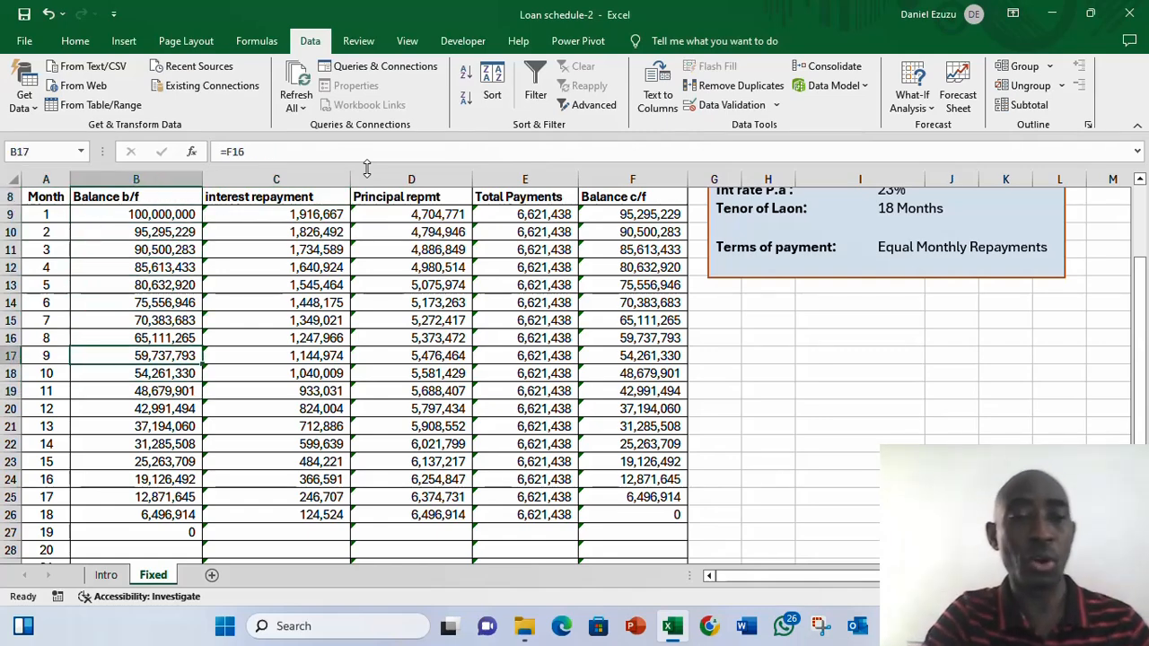
{"action": "key", "text": "Up"}
{"action": "key", "text": "Up"}
{"action": "key", "text": "Up"}
{"action": "key", "text": "Up"}
{"action": "key", "text": "Up"}
{"action": "key", "text": "Up"}
{"action": "key", "text": "Up"}
{"action": "key", "text": "Up"}
{"action": "key", "text": "Up"}
{"action": "key", "text": "Up"}
{"action": "key", "text": "Up"}
{"action": "key", "text": "Up"}
{"action": "key", "text": "Up"}
{"action": "key", "text": "Up"}
{"action": "key", "text": "Down"}
{"action": "key", "text": "Down"}
{"action": "key", "text": "Down"}
{"action": "key", "text": "Down"}
{"action": "key", "text": "Down"}
{"action": "key", "text": "Down"}
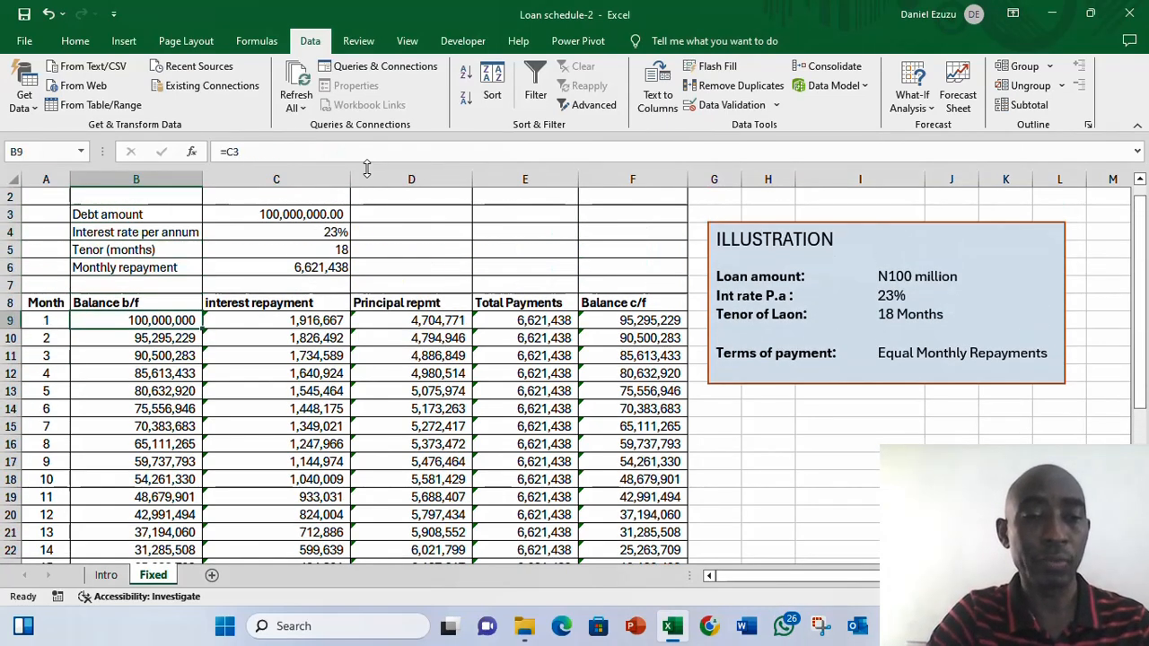
- Ignore the error-checking warnings for the interest, principal, total and balance cells in rows 9 to 30
{"action": "key", "text": "Right"}
{"action": "key", "text": "ctrl+shift+Right"}
{"action": "key", "text": "ctrl+shift+Down"}
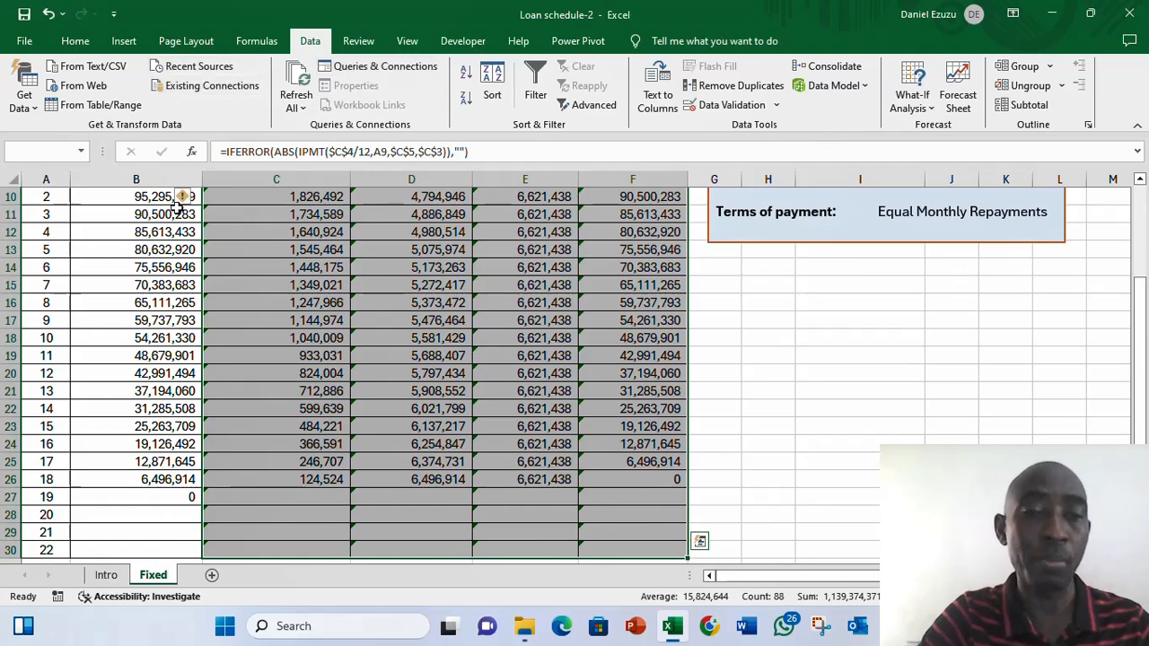
{"action": "left_click", "coordinate": [185, 197]}
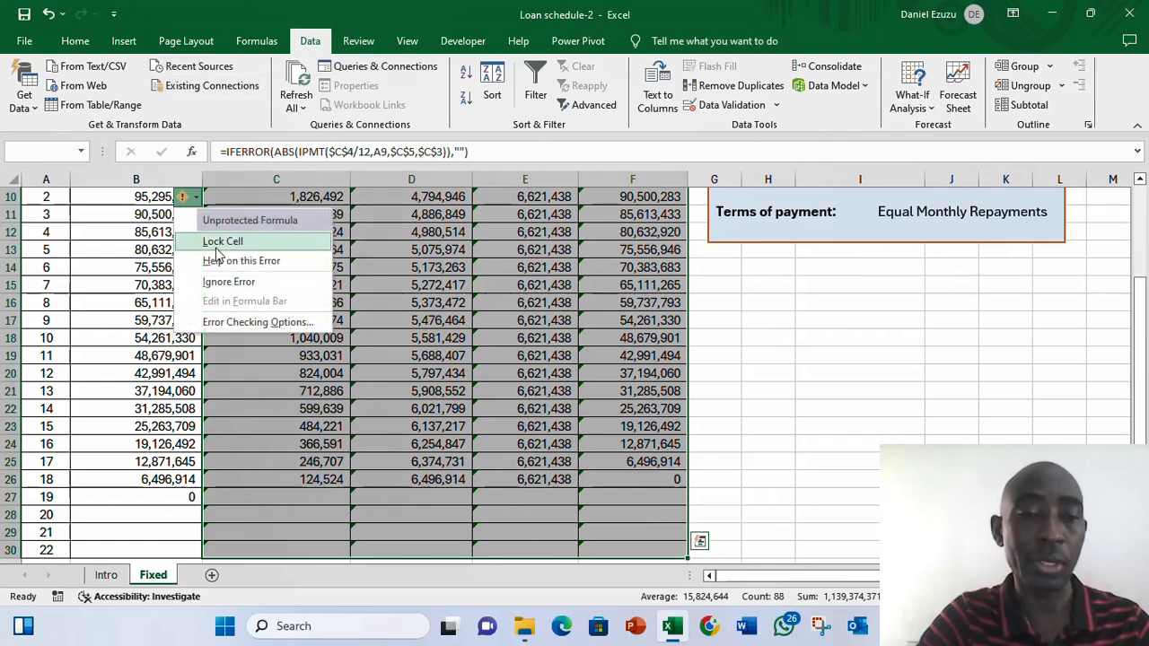
{"action": "left_click", "coordinate": [231, 282]}
{"action": "left_click", "coordinate": [306, 286]}
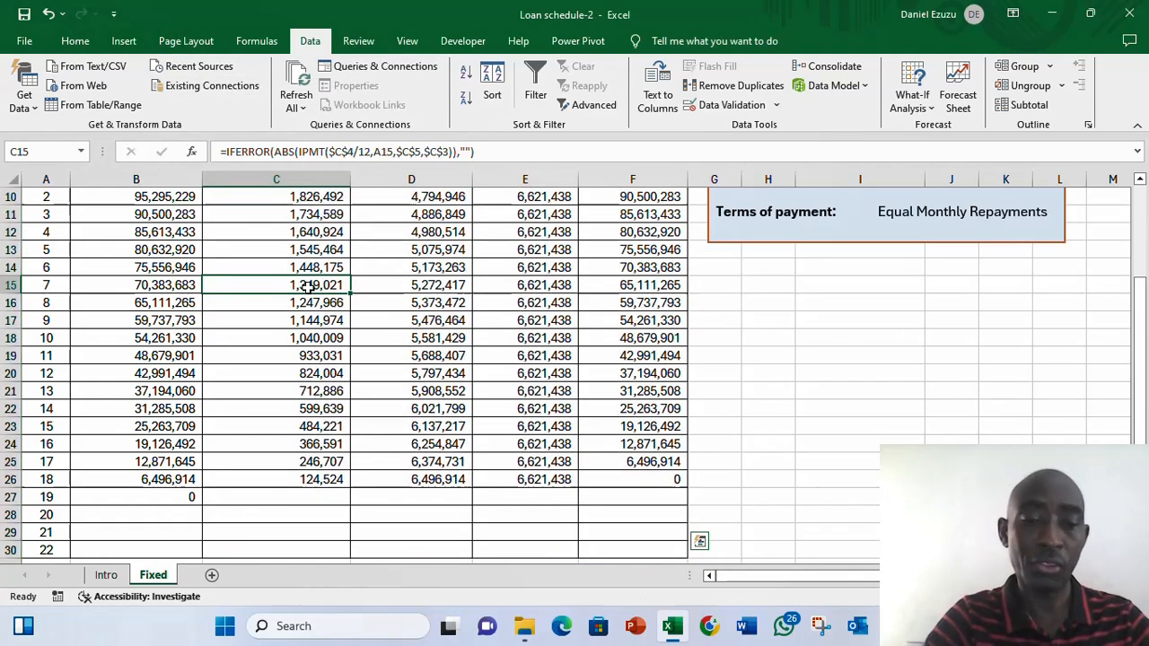
{"action": "key", "text": "Up"}
{"action": "key", "text": "Up"}
{"action": "key", "text": "Up"}
{"action": "key", "text": "Up"}
{"action": "key", "text": "Up"}
{"action": "key", "text": "Up"}
{"action": "key", "text": "Up"}
{"action": "key", "text": "Up"}
{"action": "key", "text": "Up"}
{"action": "key", "text": "Up"}
{"action": "key", "text": "Up"}
{"action": "key", "text": "Up"}
{"action": "key", "text": "Up"}
{"action": "key", "text": "Up"}
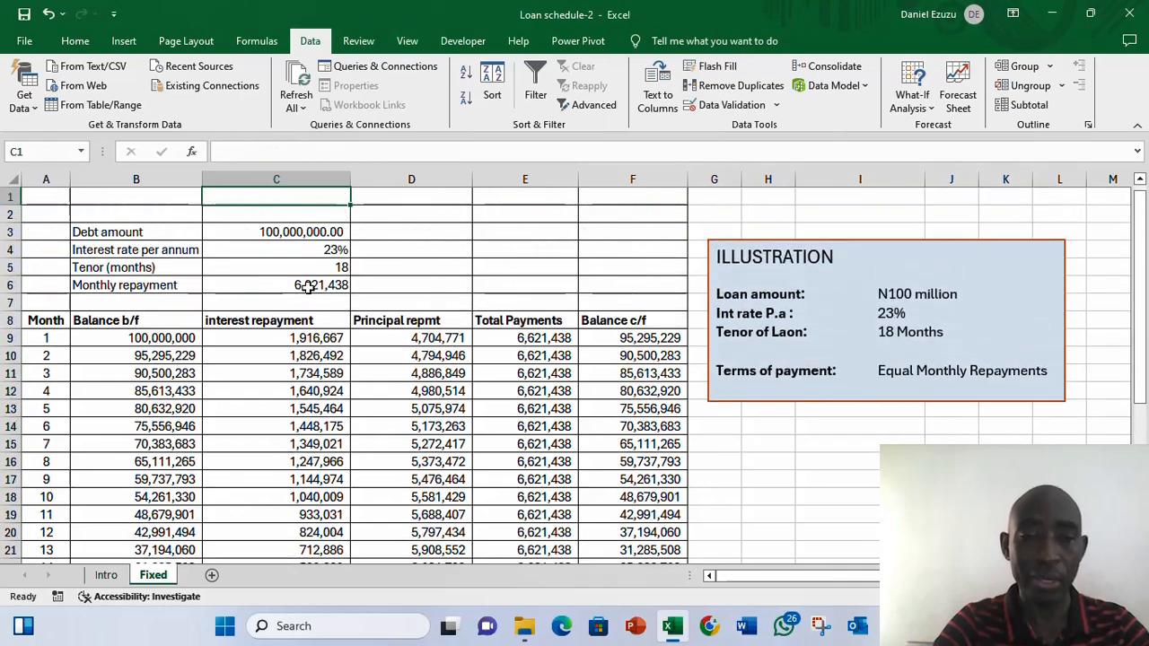
- Change the tenor in months to 10 to test the schedule
{"action": "key", "text": "Down"}
{"action": "key", "text": "Down"}
{"action": "key", "text": "Down"}
{"action": "key", "text": "Down"}
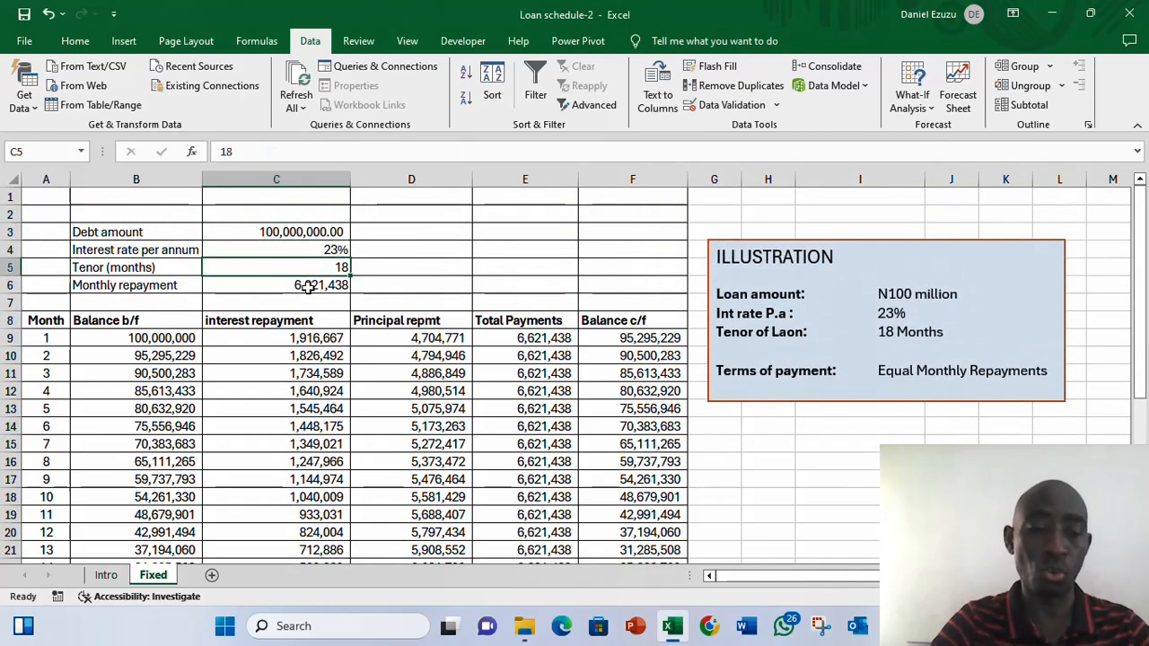
{"action": "type", "text": "1"}
{"action": "key", "text": "Return"}
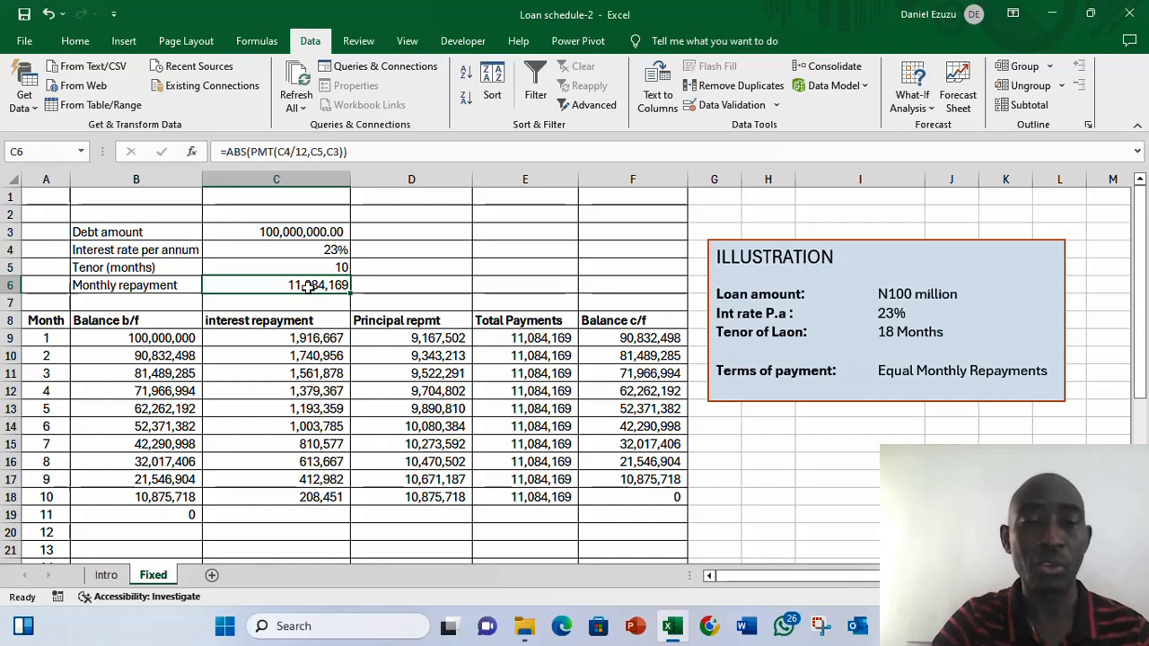
- Set the tenor back to 18 months
{"action": "key", "text": "Up"}
{"action": "key", "text": "Down"}
{"action": "key", "text": "Up"}
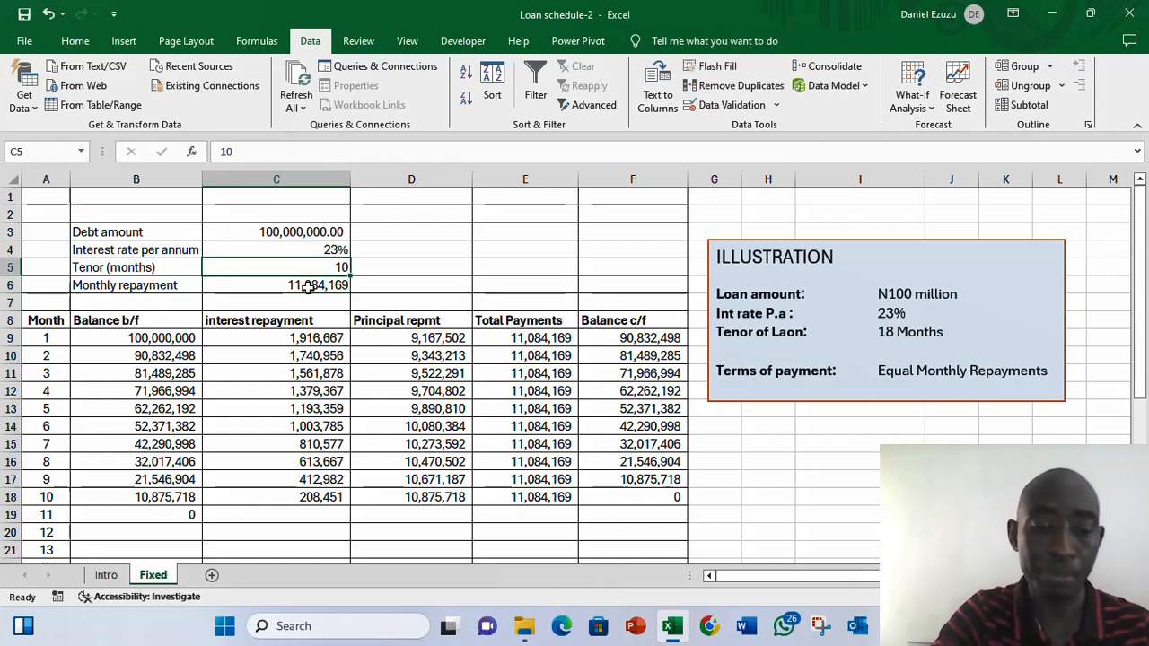
{"action": "type", "text": "18"}
{"action": "key", "text": "Return"}
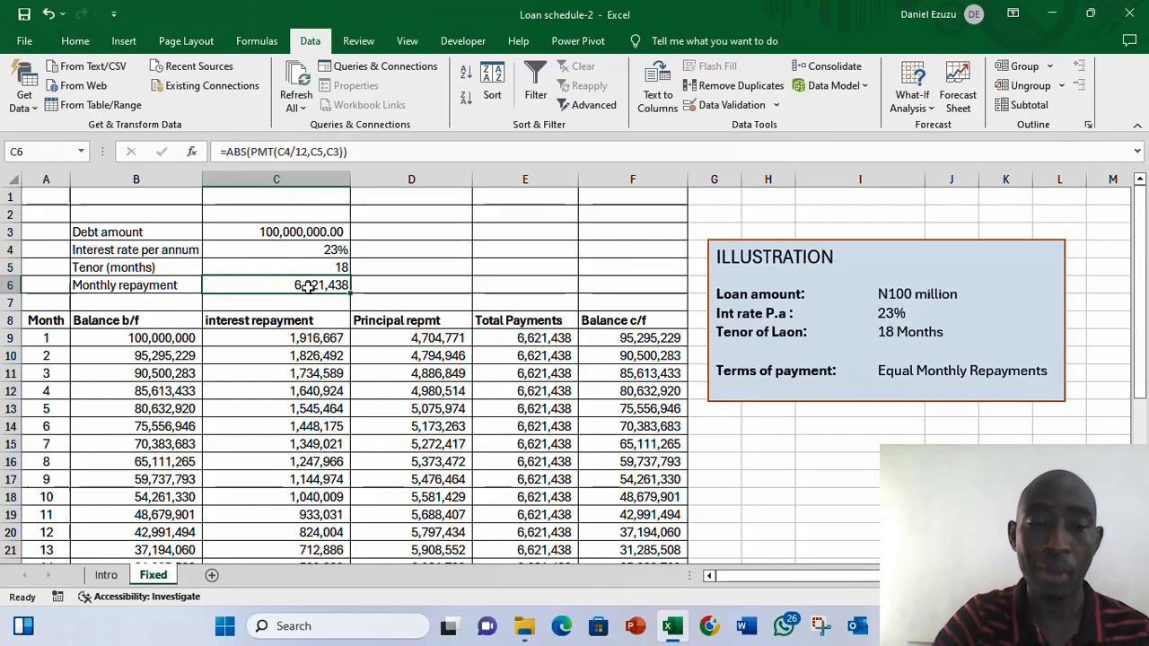
- Check the month 1 interest, principal and total formulas, then AutoSum the Principal repmt column into row 30
{"action": "key", "text": "Down"}
{"action": "key", "text": "Down"}
{"action": "key", "text": "Down"}
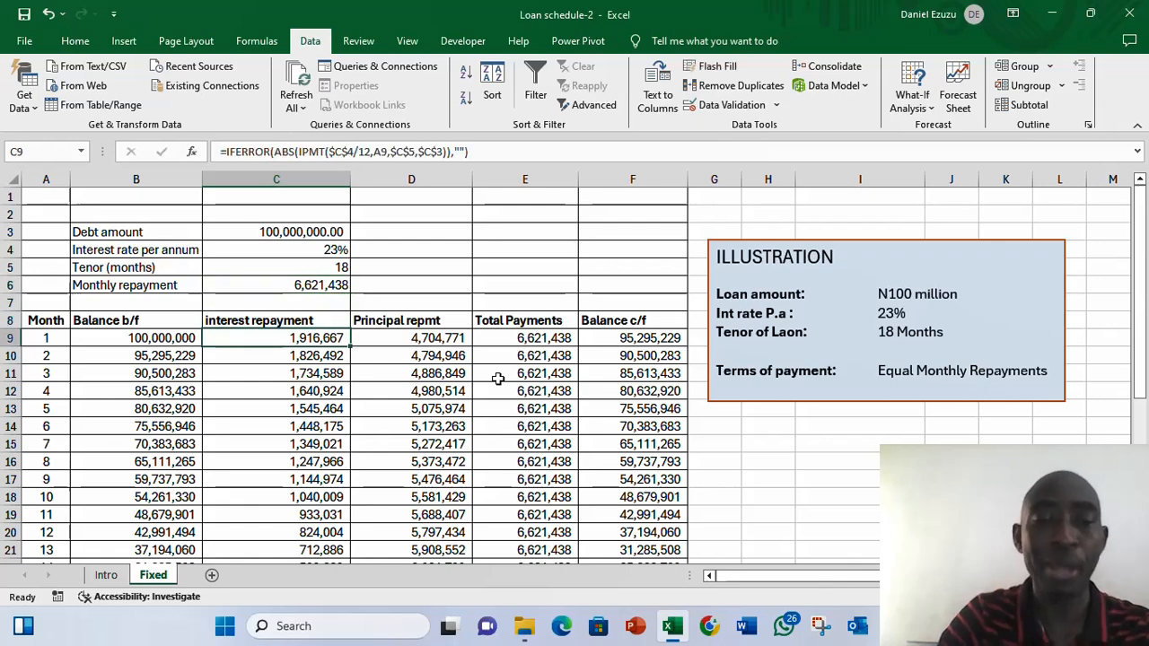
{"action": "key", "text": "Right"}
{"action": "key", "text": "Right"}
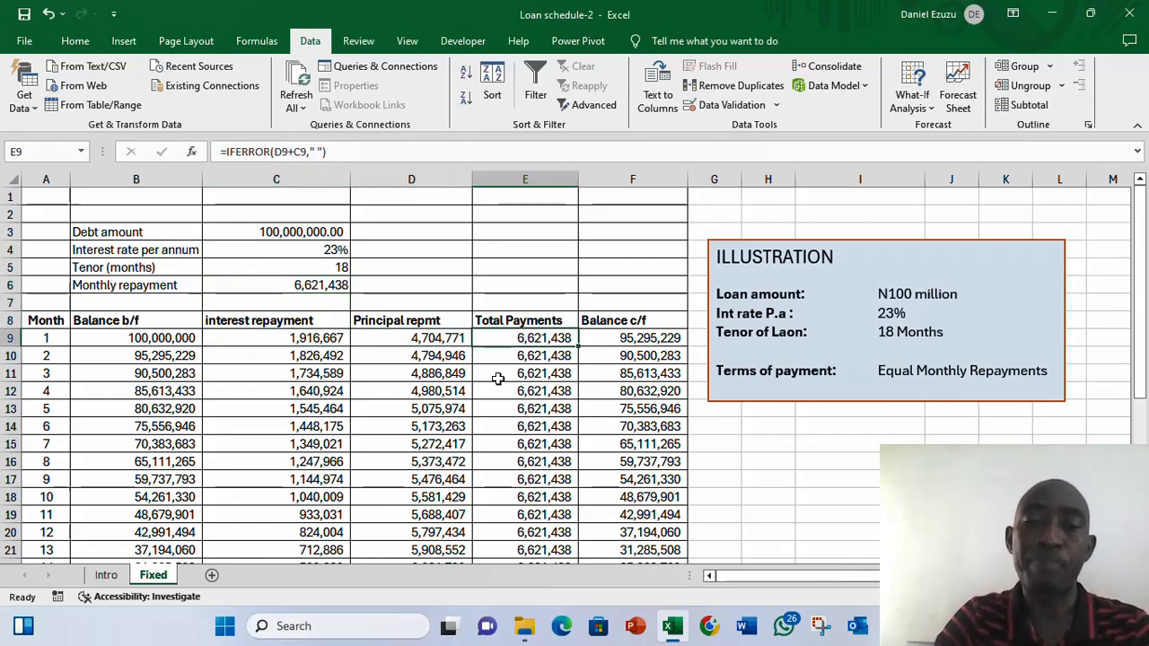
{"action": "key", "text": "Left"}
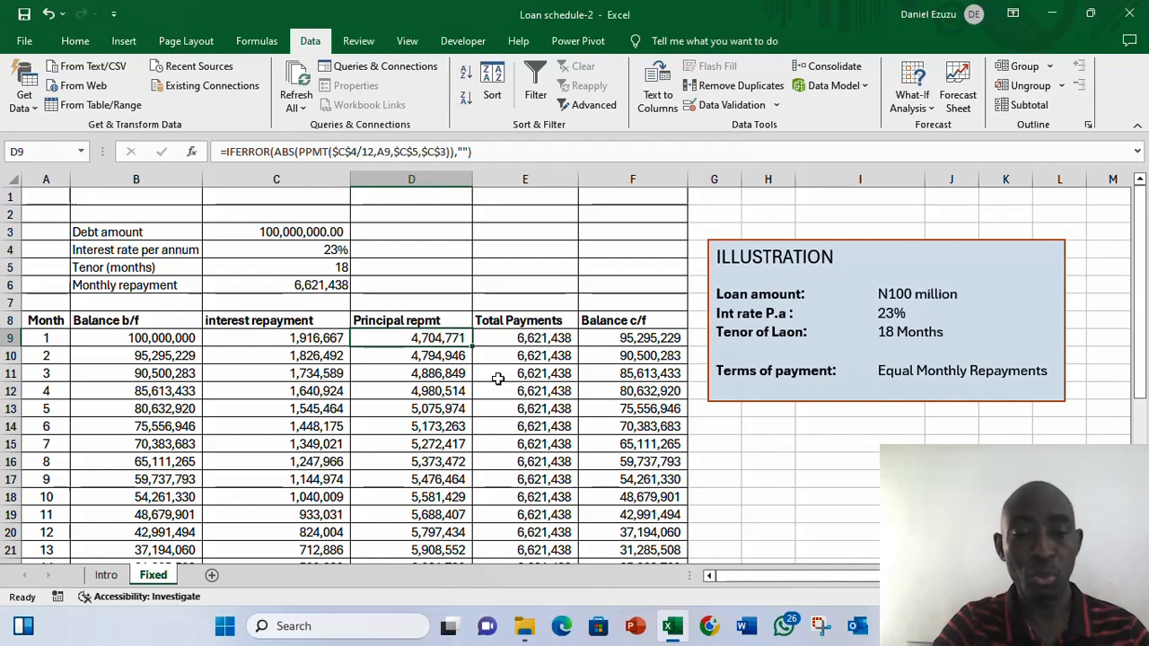
{"action": "key", "text": "ctrl+Down"}
{"action": "scroll", "coordinate": [497, 378], "scroll_direction": "down", "scroll_amount": 1}
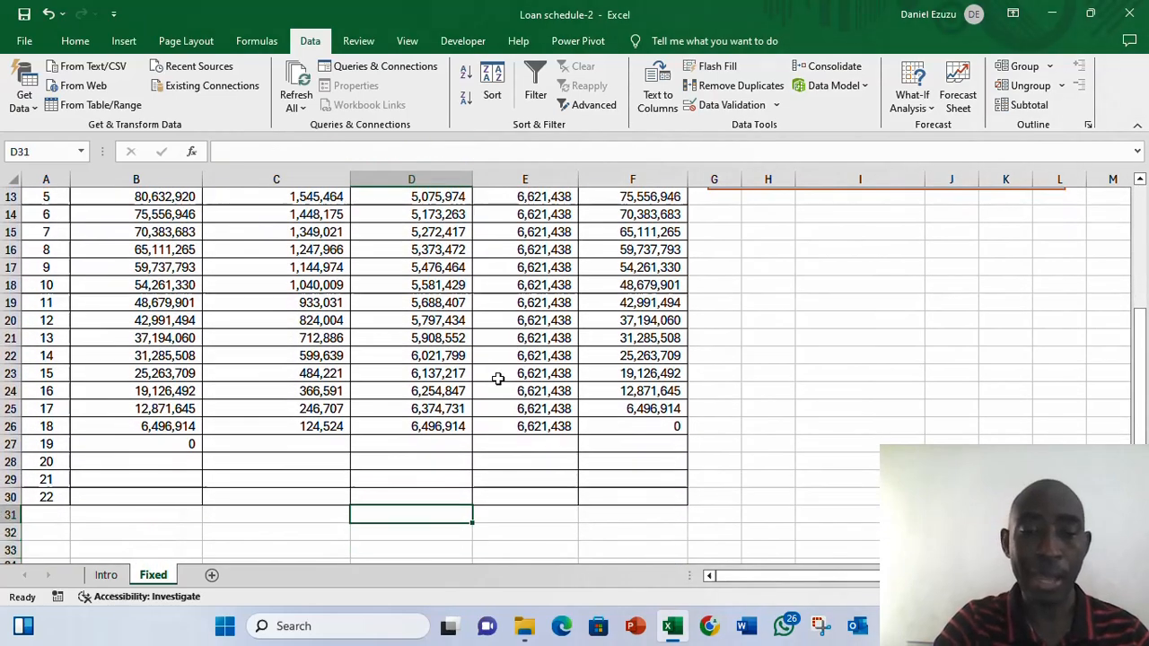
{"action": "key", "text": "alt+equal"}
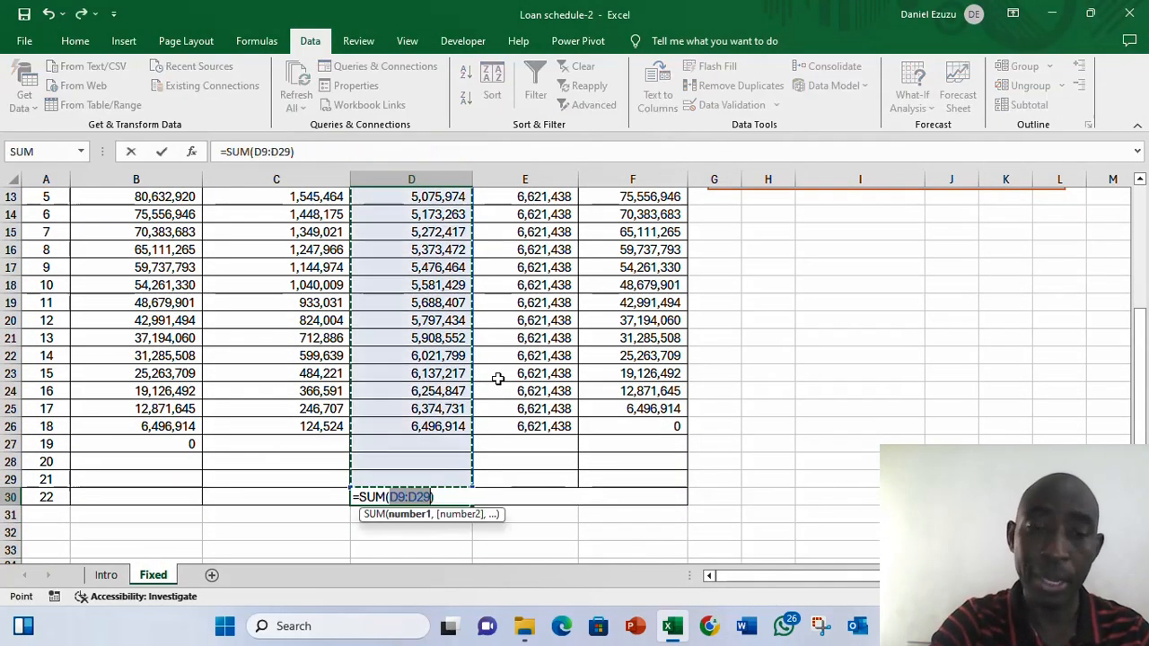
{"action": "key", "text": "Return"}
{"action": "key", "text": "Up"}
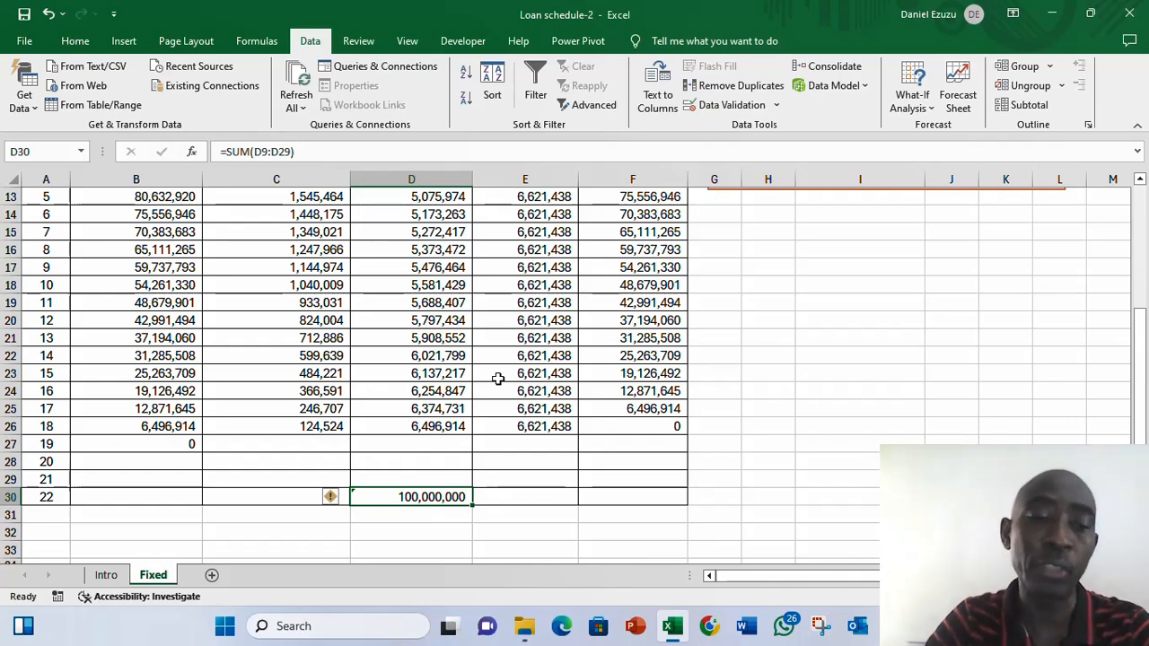
- Inspect the interest, balance b/f and balance c/f formulas in the final month rows
{"action": "key", "text": "Up"}
{"action": "key", "text": "Up"}
{"action": "key", "text": "Up"}
{"action": "key", "text": "Up"}
{"action": "key", "text": "Left"}
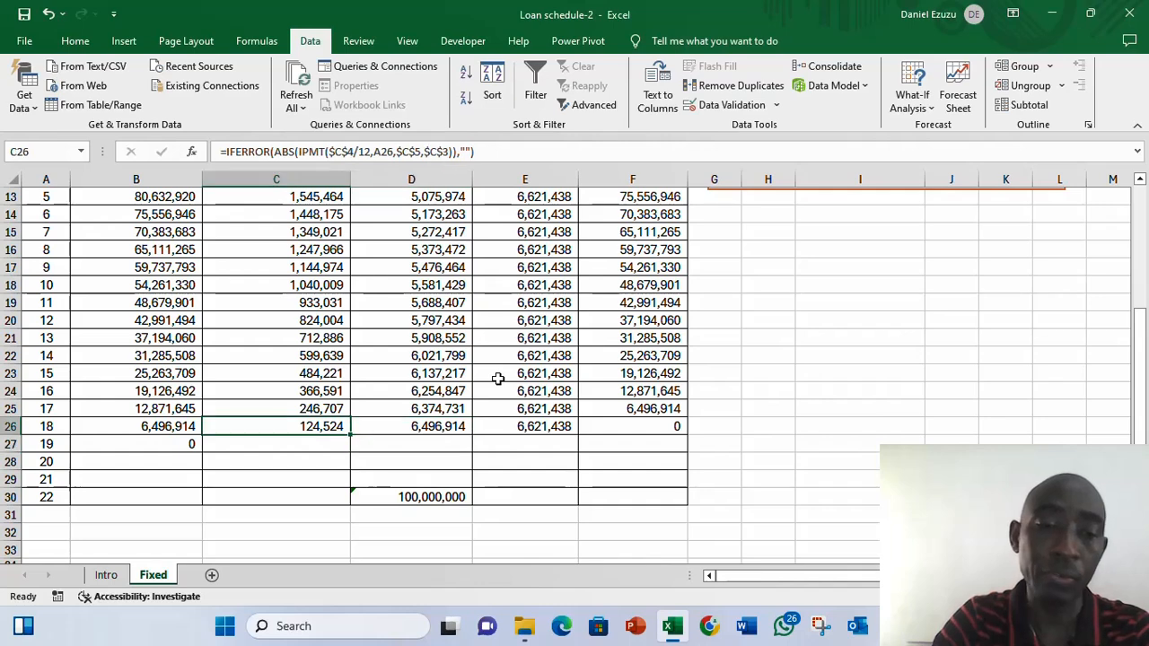
{"action": "key", "text": "Left"}
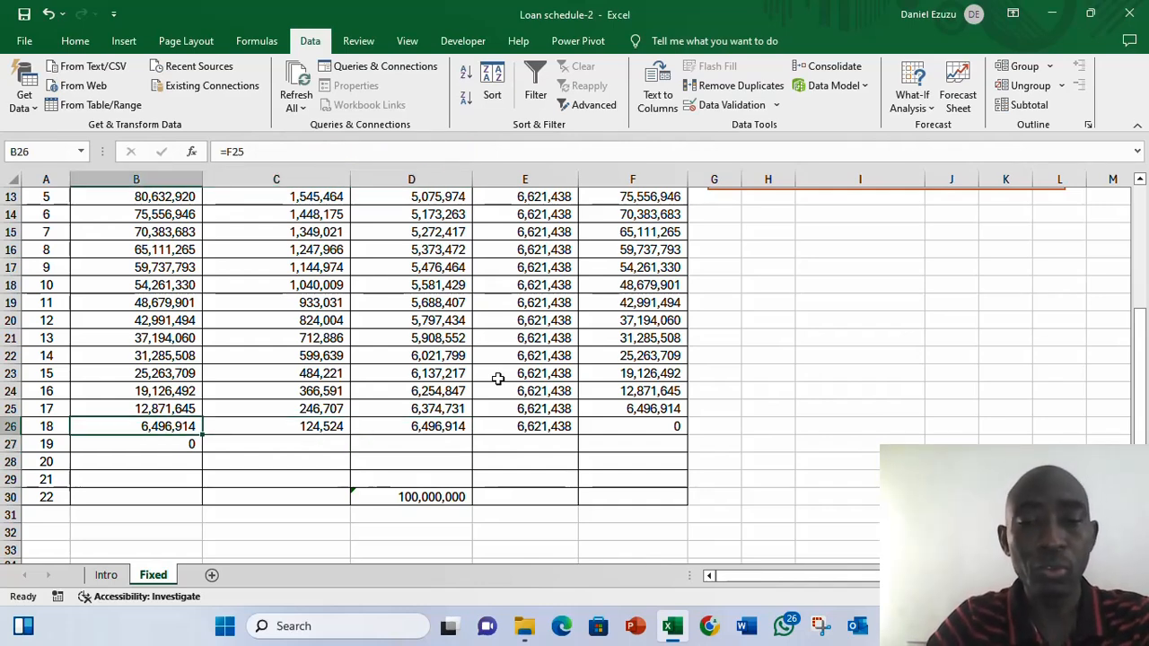
{"action": "left_click", "coordinate": [655, 411]}
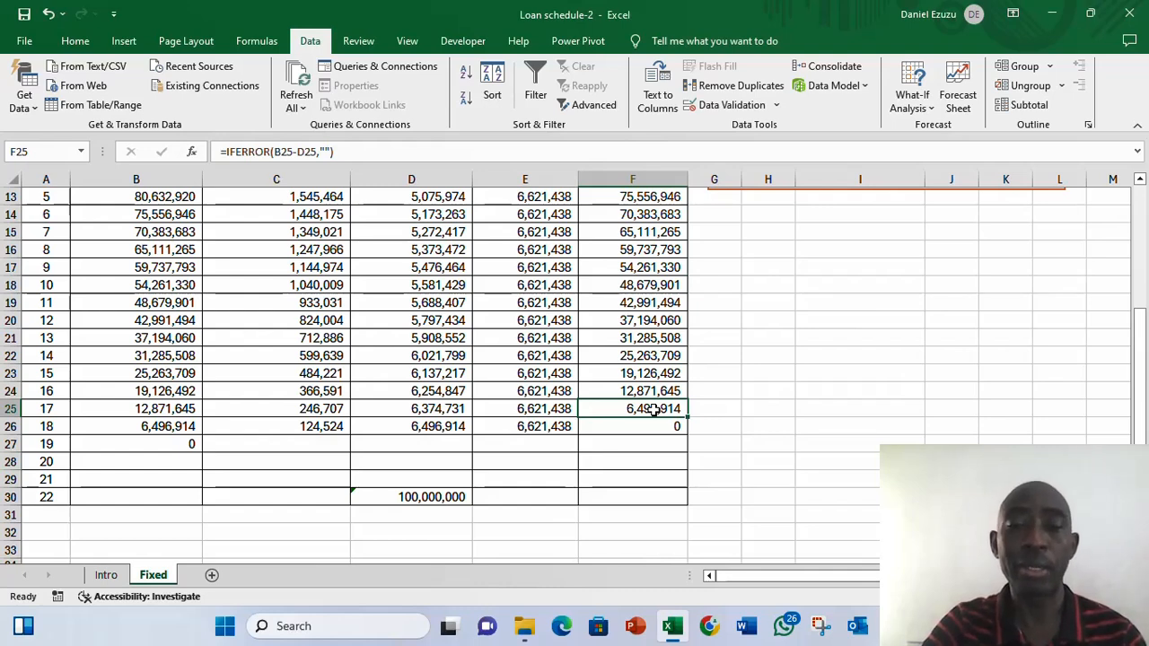
- Enter =MIN(C9:C26) in row 30 of the interest repayment column
{"action": "left_click", "coordinate": [312, 429]}
{"action": "left_click", "coordinate": [325, 491]}
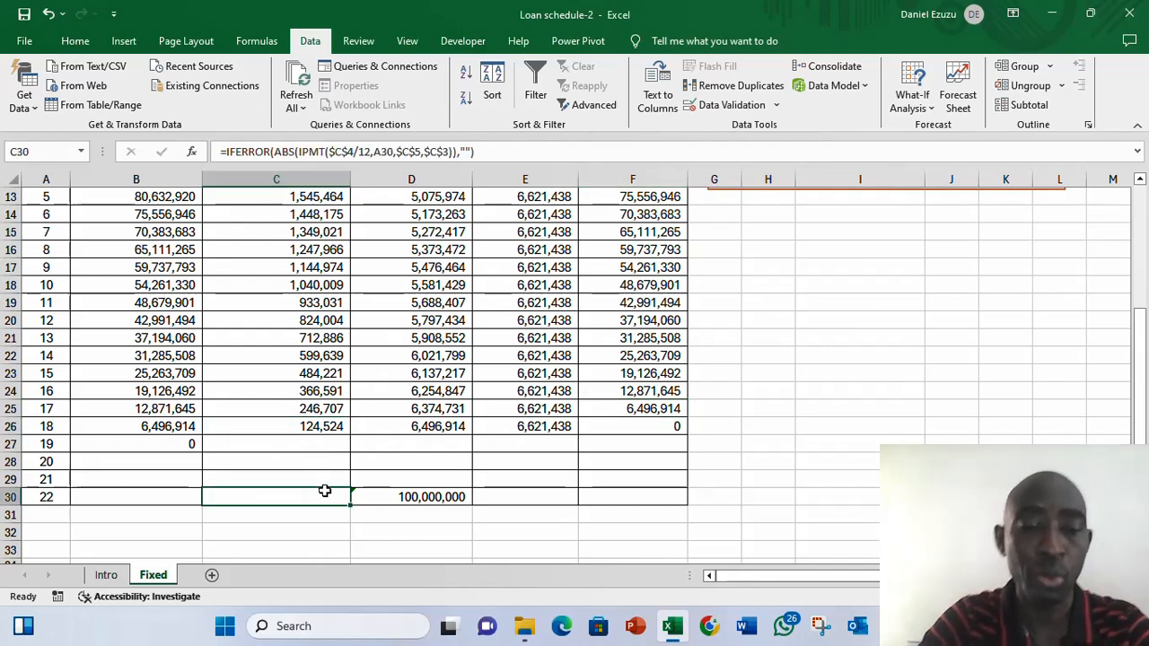
{"action": "type", "text": "=mibn"}
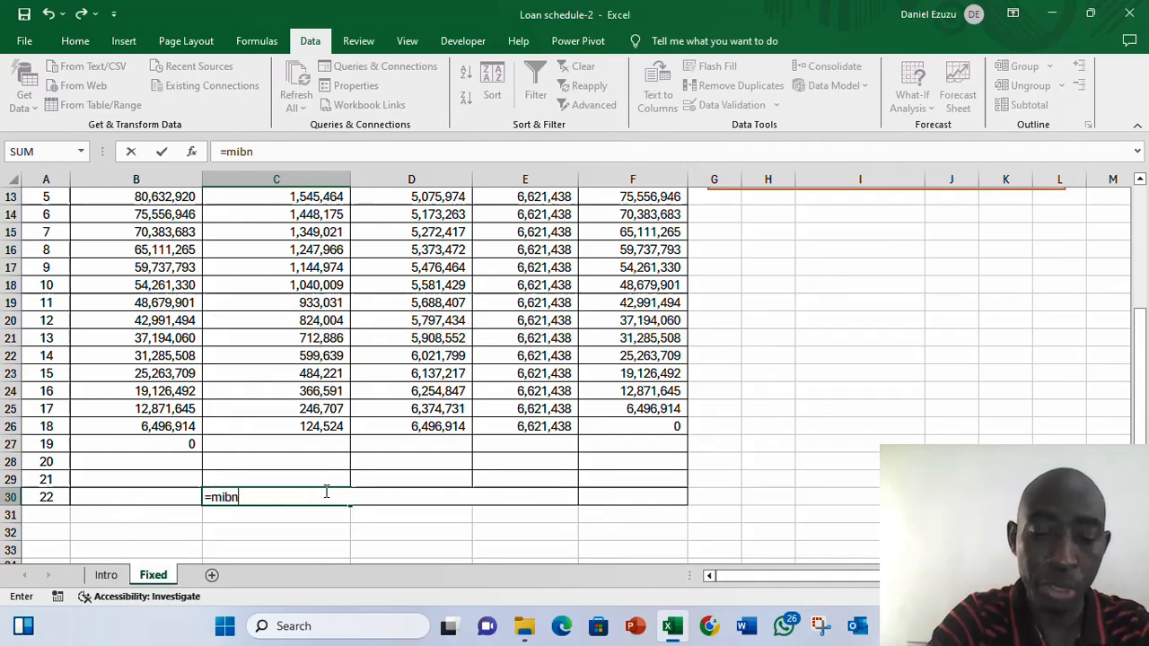
{"action": "key", "text": "BackSpace"}
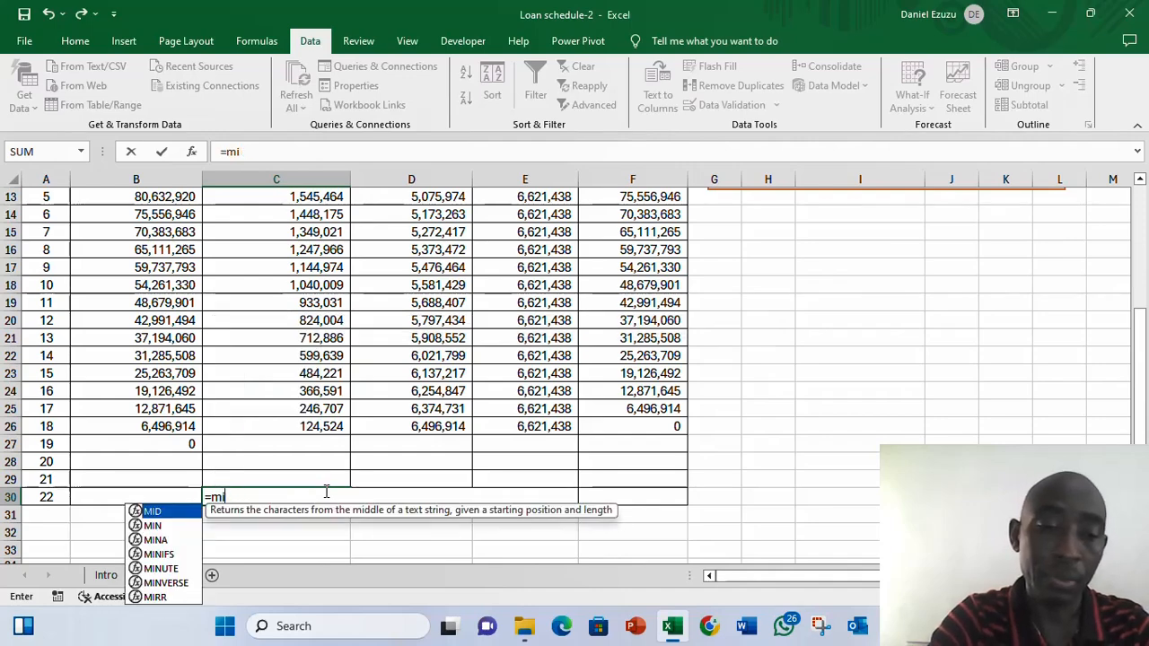
{"action": "type", "text": "n"}
{"action": "key", "text": "Tab"}
{"action": "key", "text": "Up"}
{"action": "key", "text": "Up"}
{"action": "key", "text": "Up"}
{"action": "key", "text": "Up"}
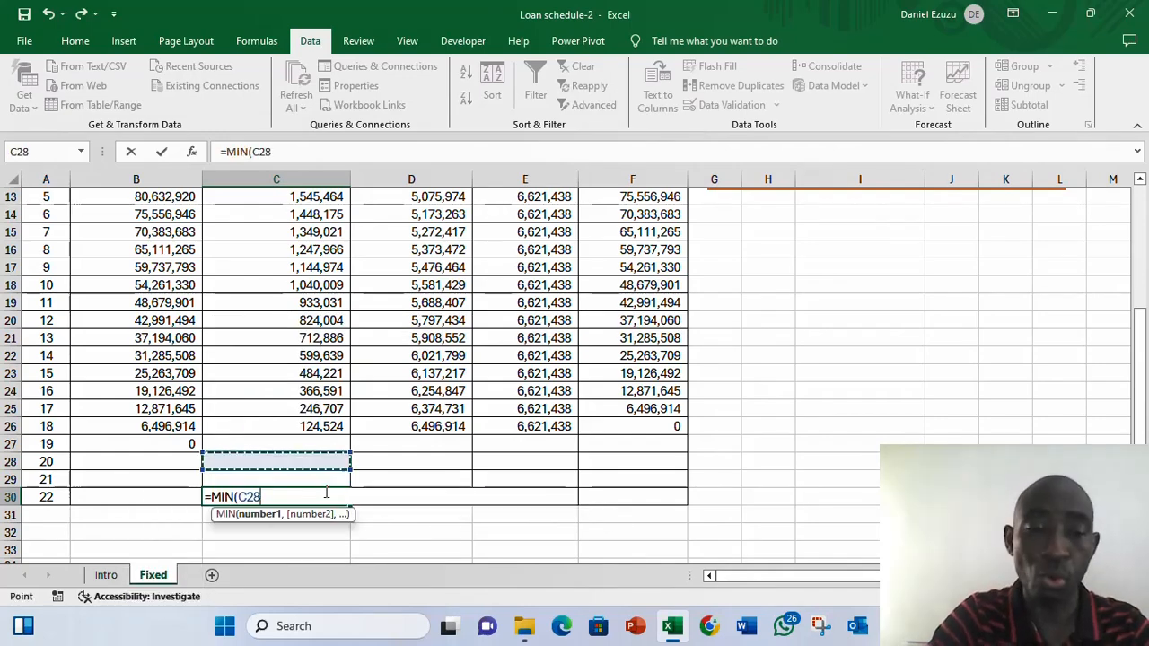
{"action": "key", "text": "ctrl+shift+Up"}
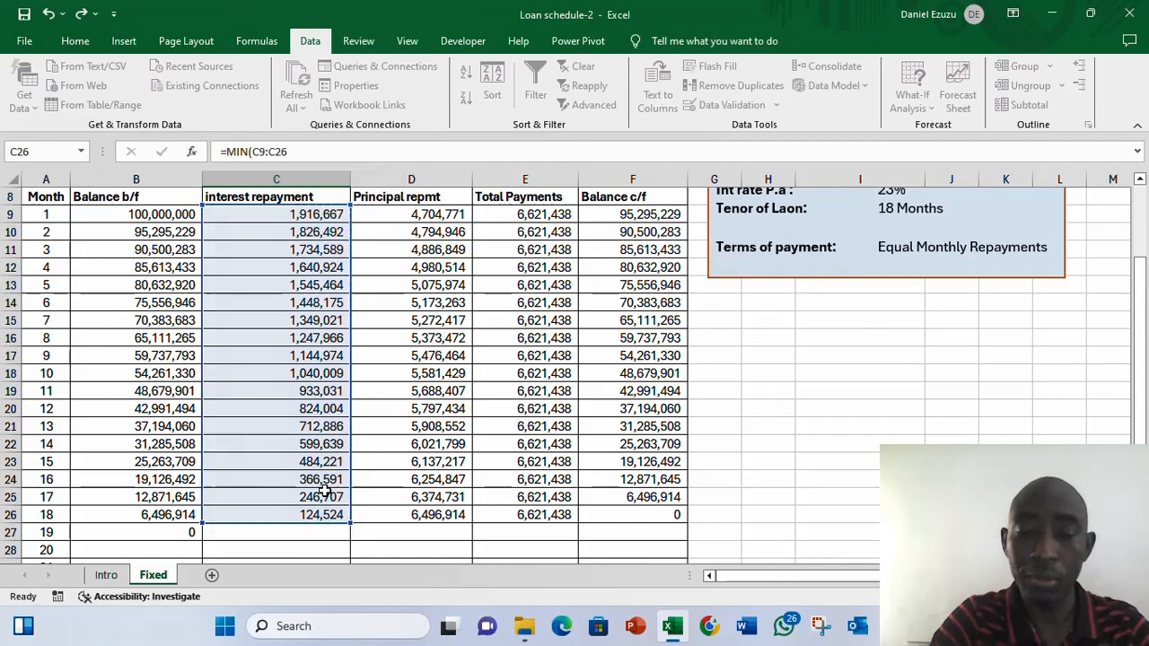
{"action": "key", "text": "Return"}
- Make the row 30 totals in the interest, principal and total payment columns bold
{"action": "key", "text": "Up"}
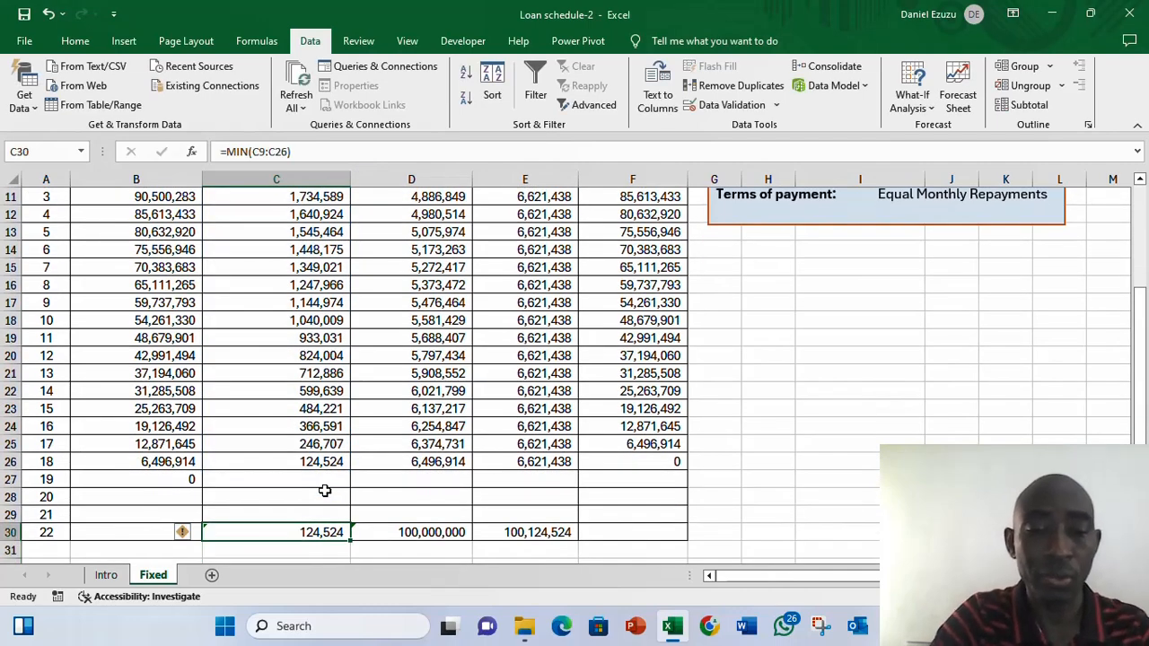
{"action": "key", "text": "shift+Right"}
{"action": "key", "text": "shift+Left"}
{"action": "key", "text": "shift+Right"}
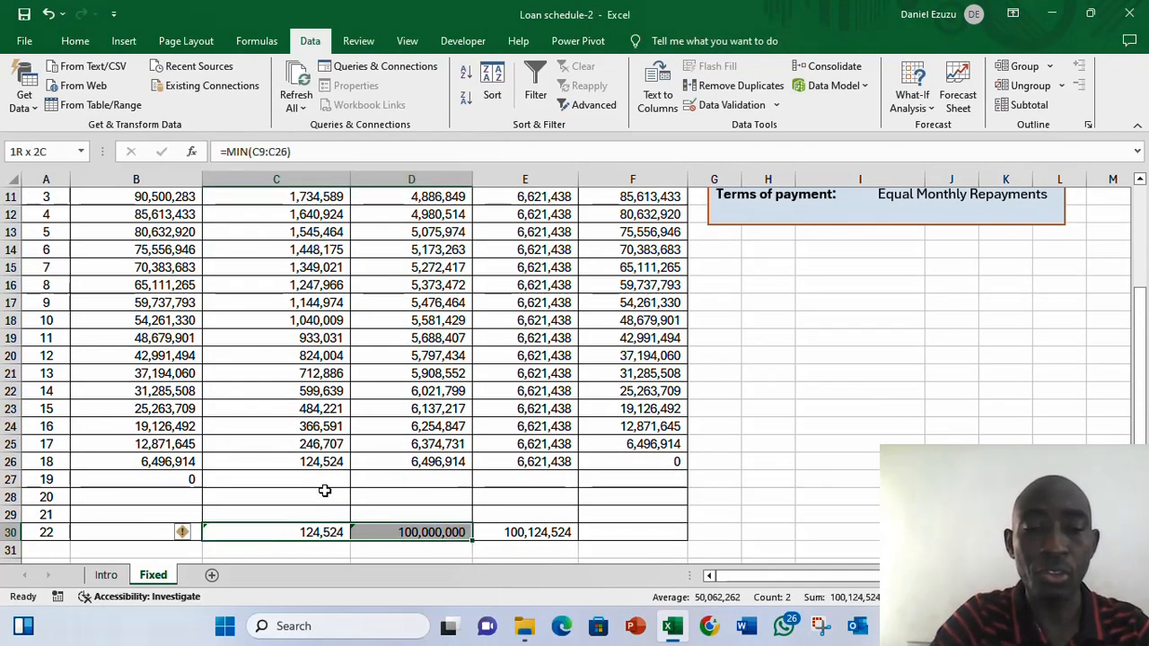
{"action": "key", "text": "shift+Right"}
{"action": "key", "text": "ctrl+b"}
- Go back to the loan input cells above the schedule
{"action": "key", "text": "Up"}
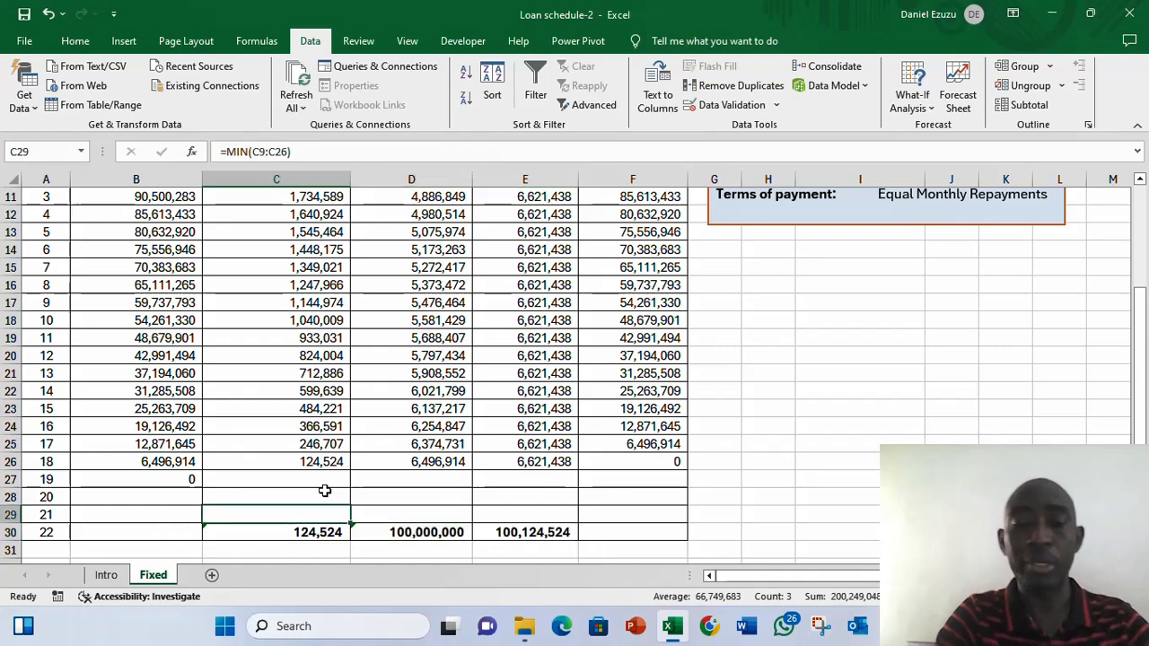
{"action": "key", "text": "Up"}
{"action": "key", "text": "Up"}
{"action": "key", "text": "Up"}
{"action": "key", "text": "Up"}
{"action": "key", "text": "Up"}
{"action": "key", "text": "Up"}
{"action": "key", "text": "Up"}
{"action": "key", "text": "Up"}
{"action": "key", "text": "Up"}
{"action": "key", "text": "Up"}
{"action": "key", "text": "Up"}
{"action": "key", "text": "Up"}
{"action": "key", "text": "Up"}
{"action": "key", "text": "Up"}
{"action": "key", "text": "Up"}
{"action": "key", "text": "Up"}
{"action": "key", "text": "Up"}
{"action": "key", "text": "Up"}
{"action": "key", "text": "Up"}
{"action": "key", "text": "Up"}
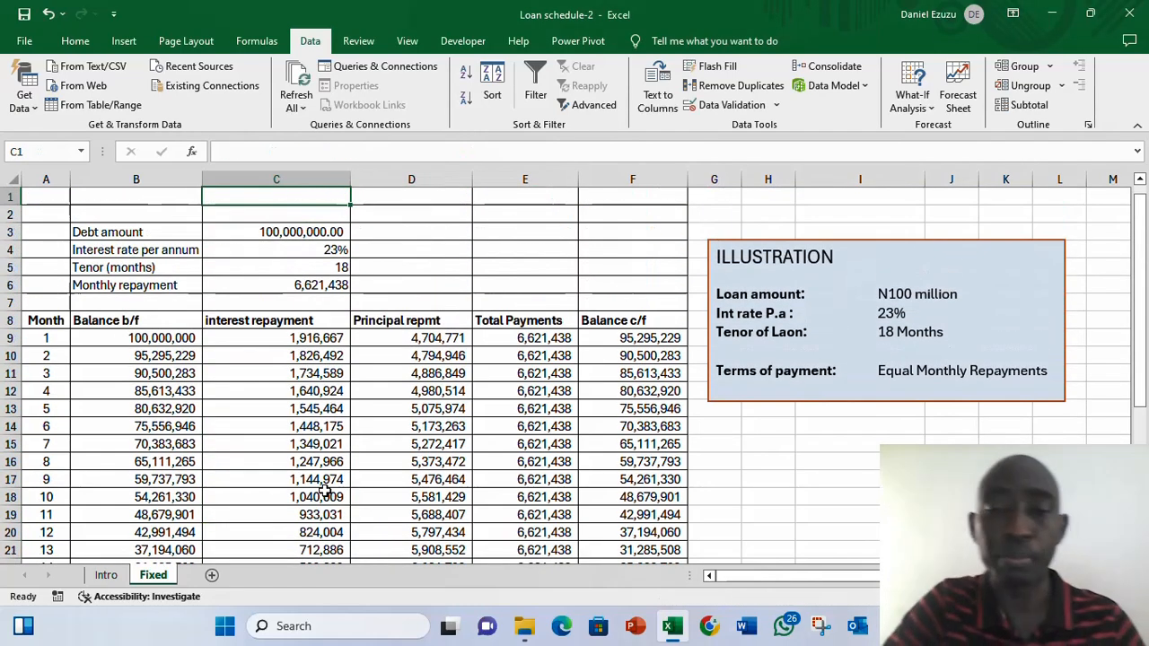
{"action": "key", "text": "Down"}
{"action": "key", "text": "Down"}
{"action": "key", "text": "Down"}
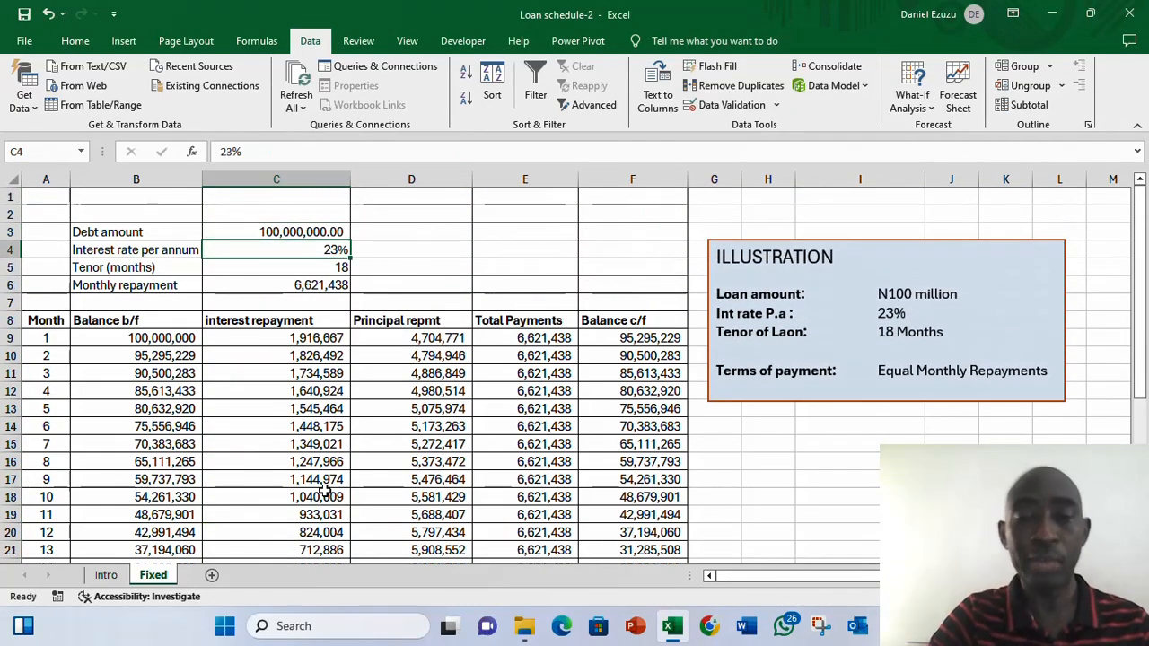